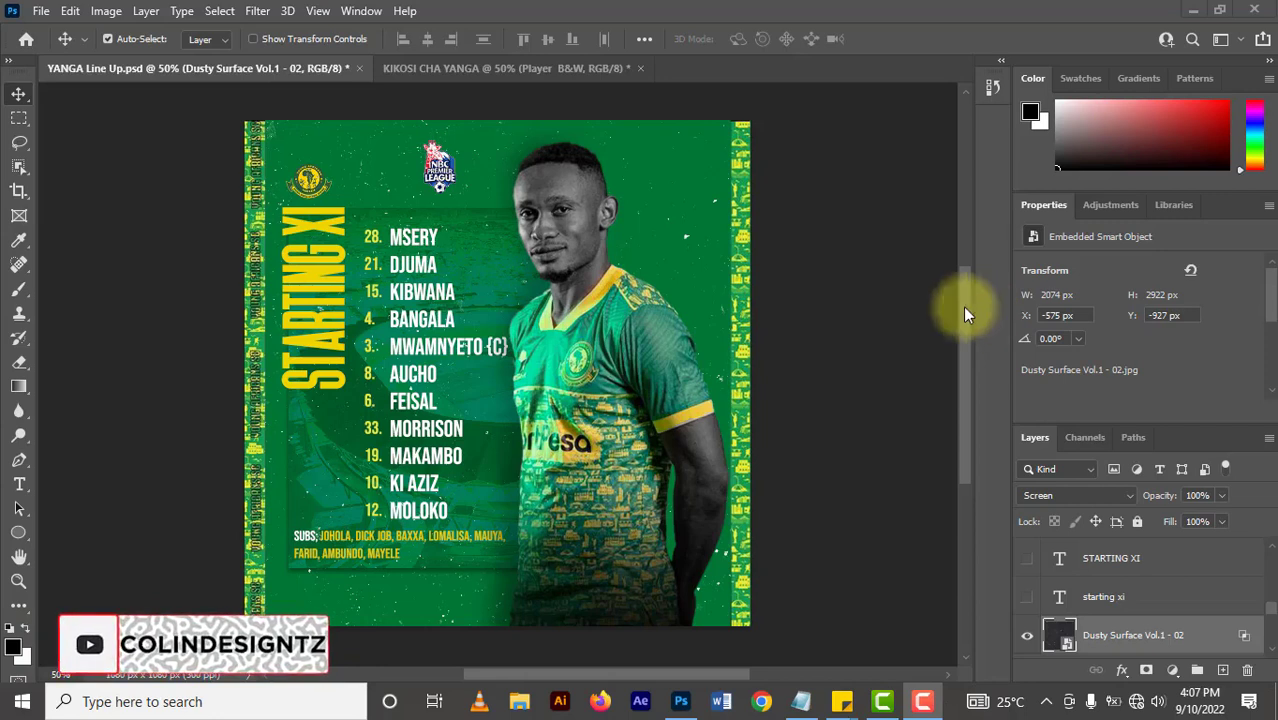
# - Copy the NBC LOGO layer from YANGA Line Up onto the KIKOSI CHA YANGA canvas
pyautogui.click(512, 69)
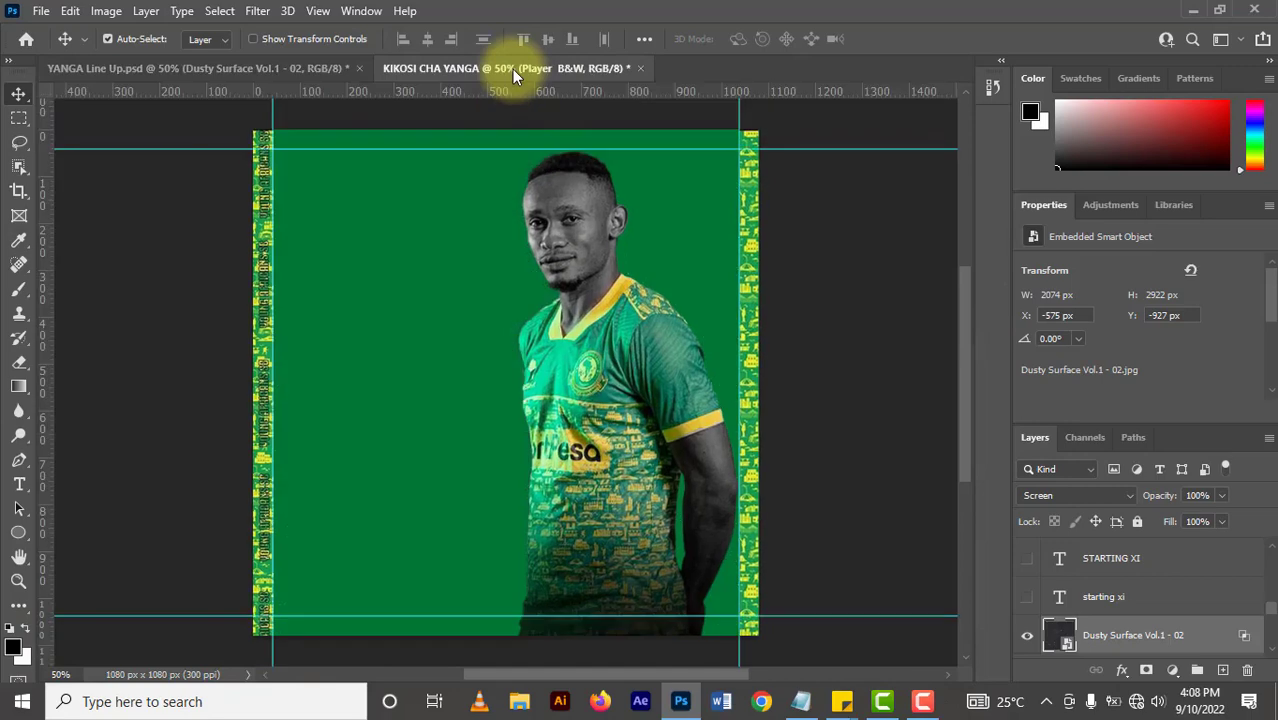
pyautogui.click(465, 251)
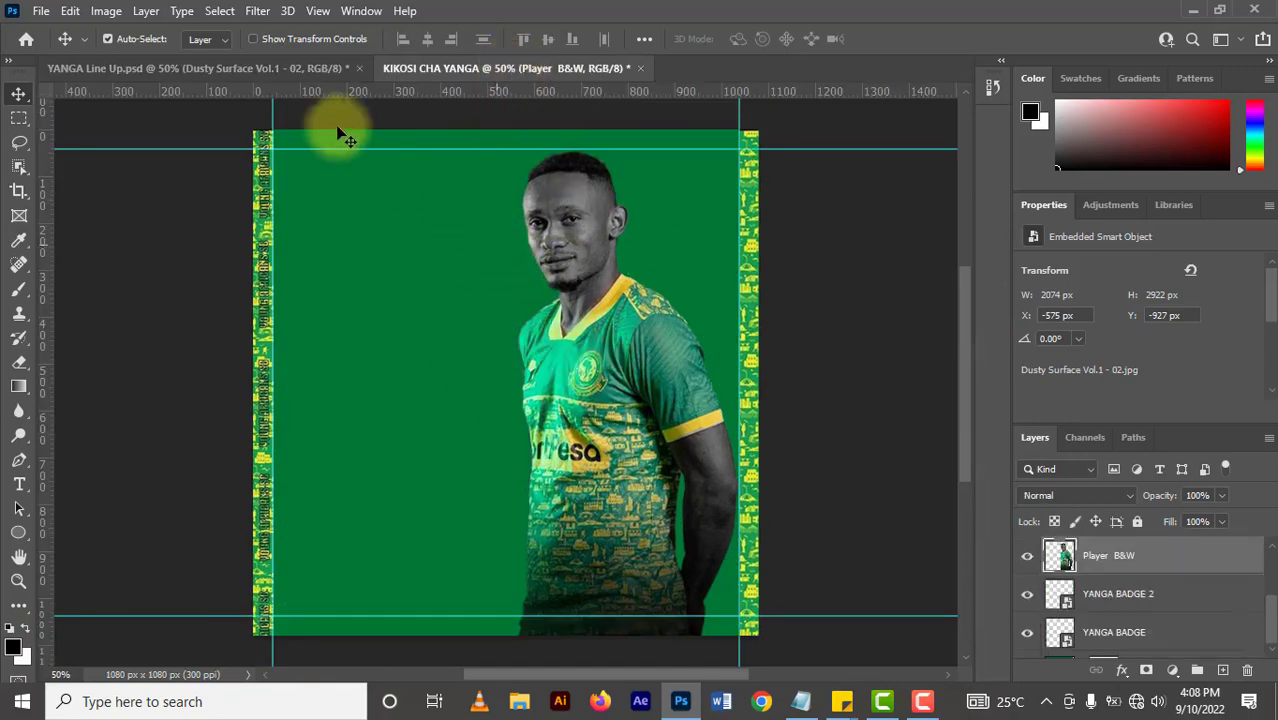
pyautogui.click(265, 65)
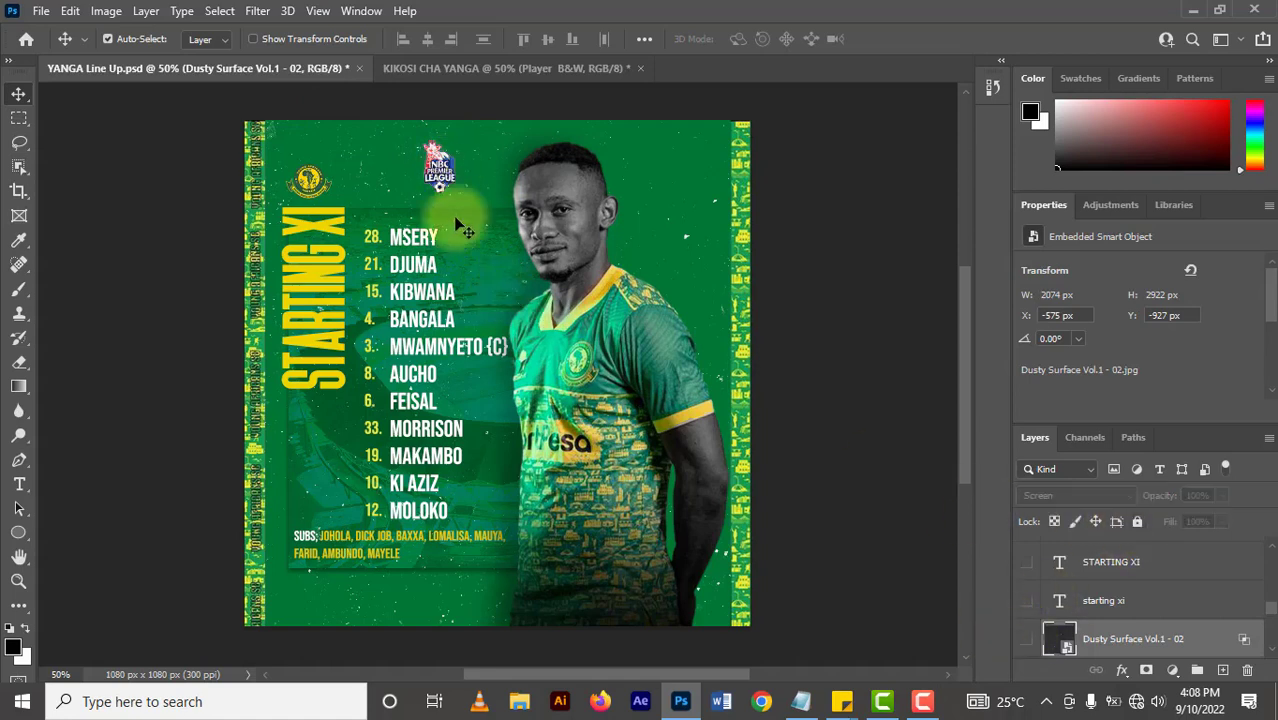
pyautogui.click(447, 172)
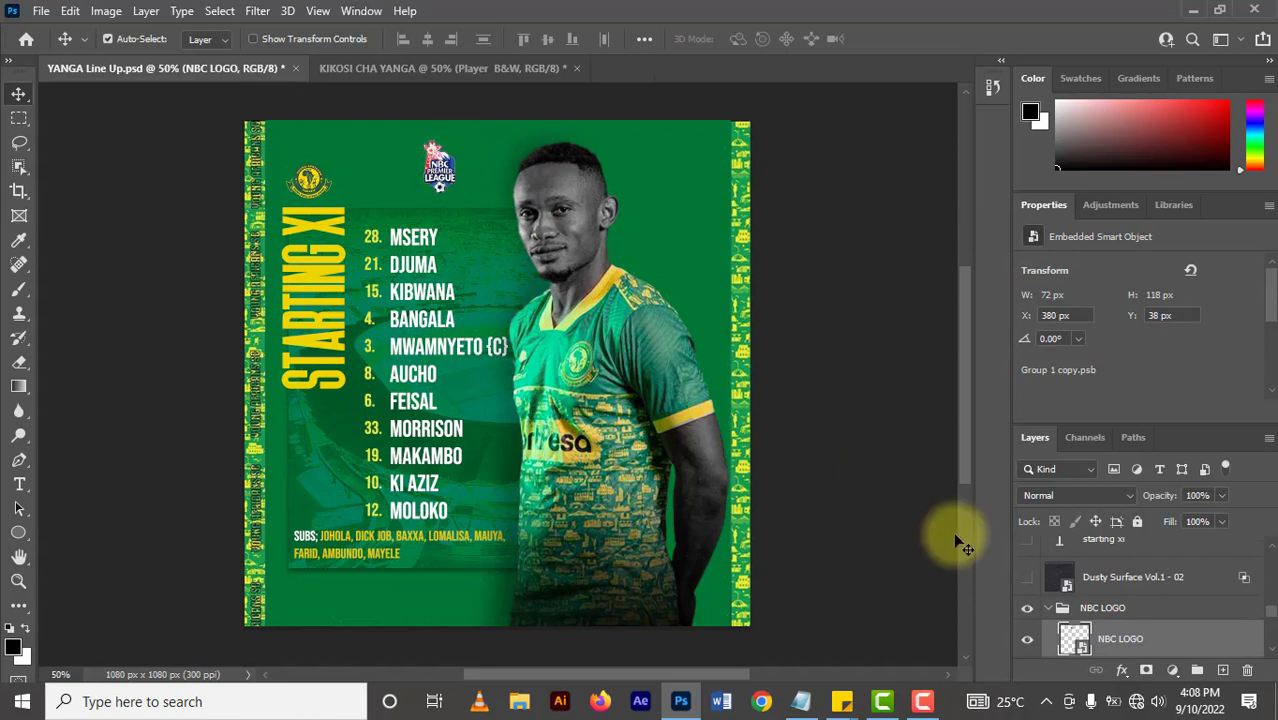
pyautogui.moveTo(1105, 638); pyautogui.dragTo(448, 66)
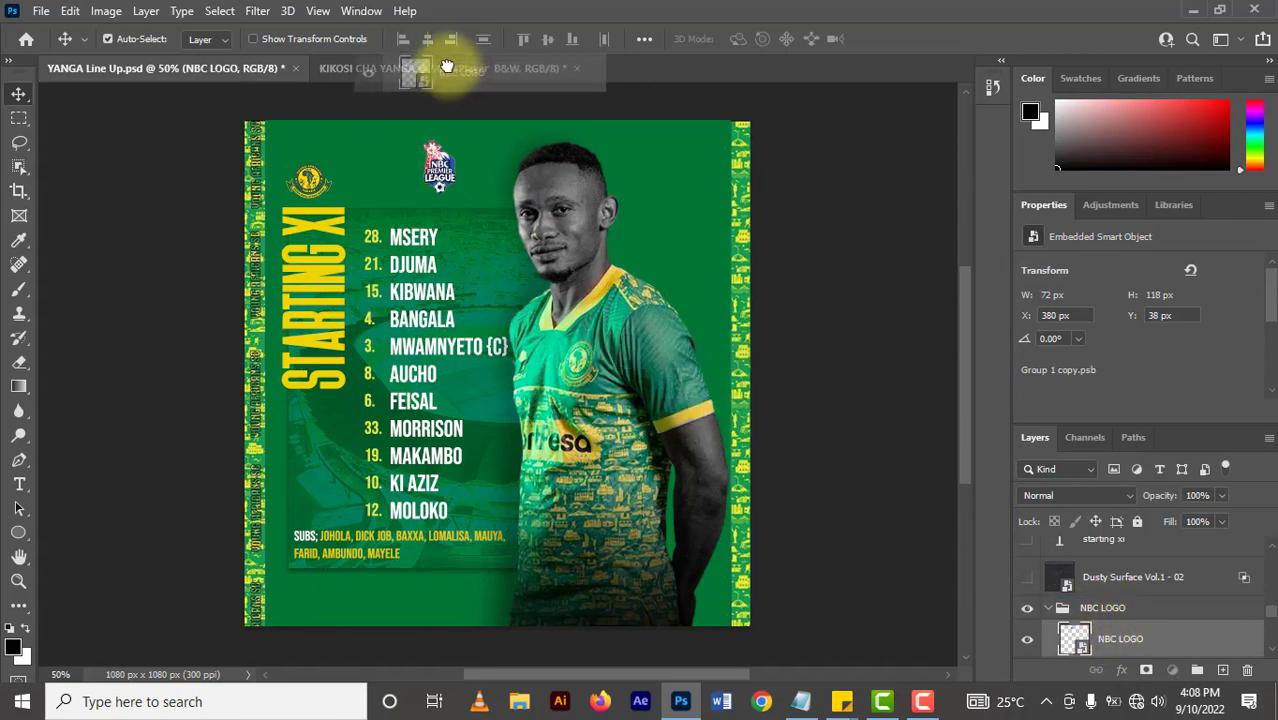
pyautogui.moveTo(448, 66); pyautogui.dragTo(437, 208)
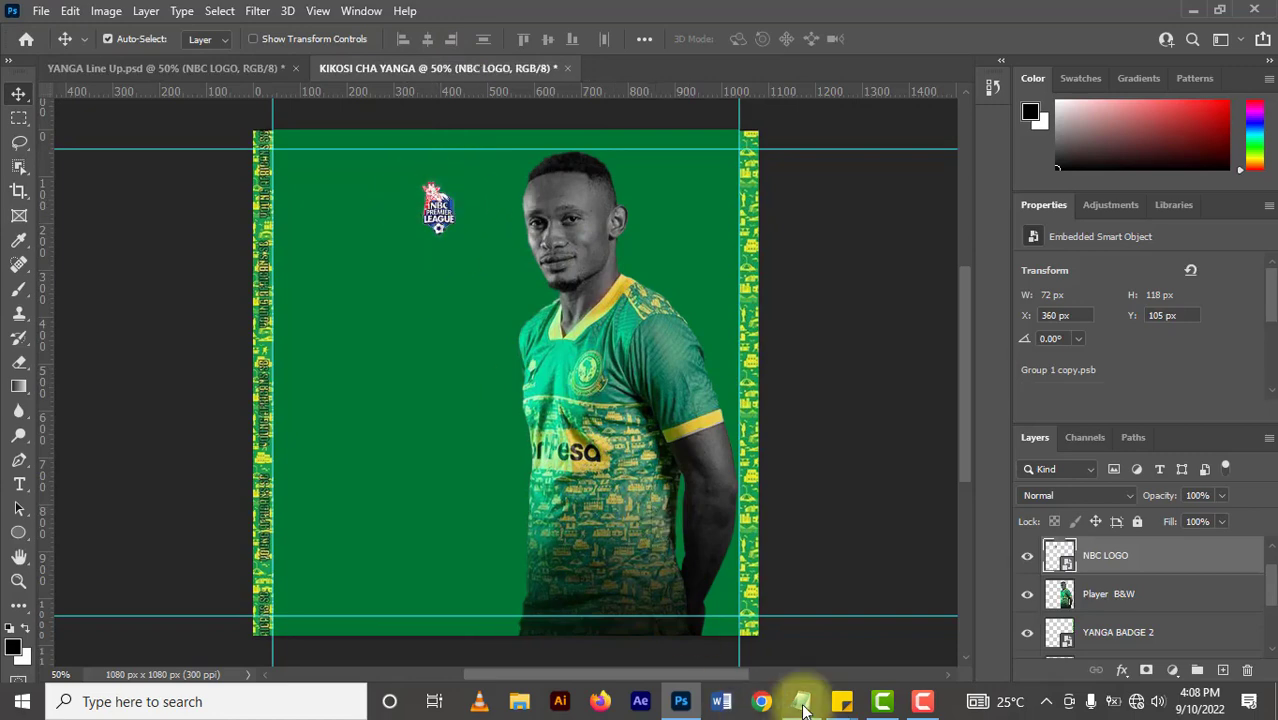
# - Review the Notepad list of starting players and substitutes, then return to Photoshop
pyautogui.moveTo(801, 701)
pyautogui.click(810, 613)
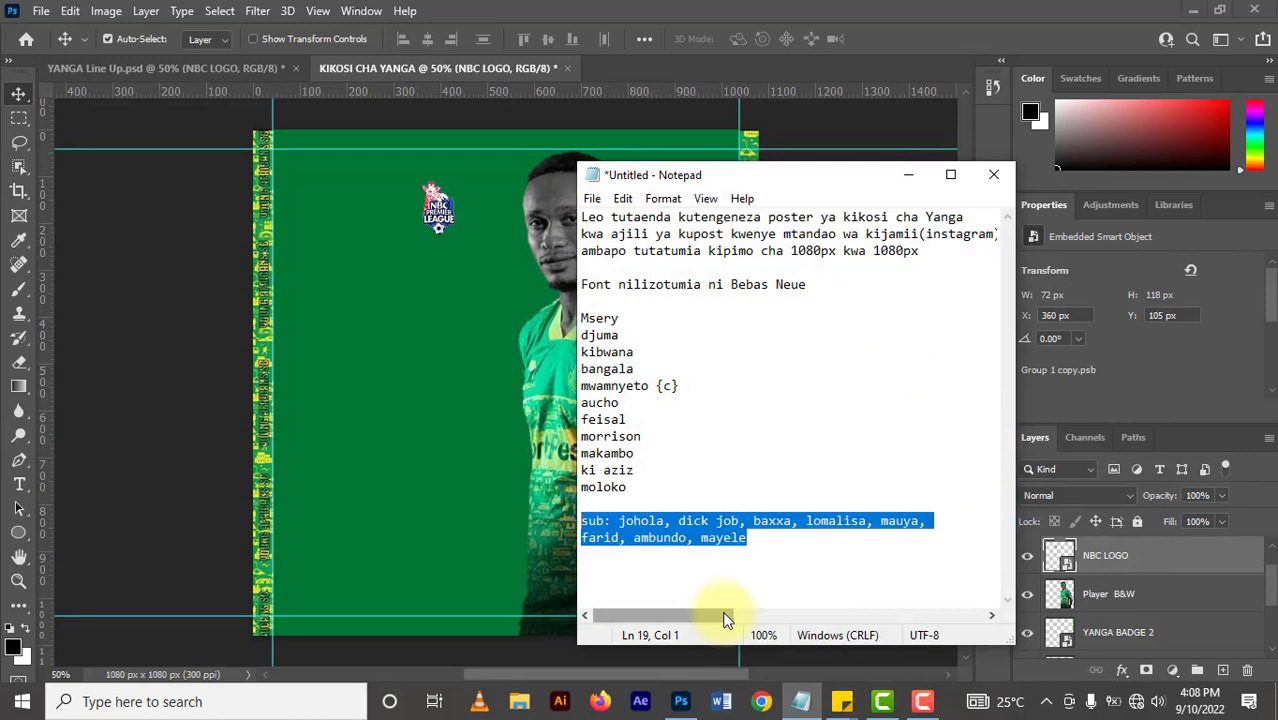
pyautogui.moveTo(724, 614); pyautogui.dragTo(708, 611)
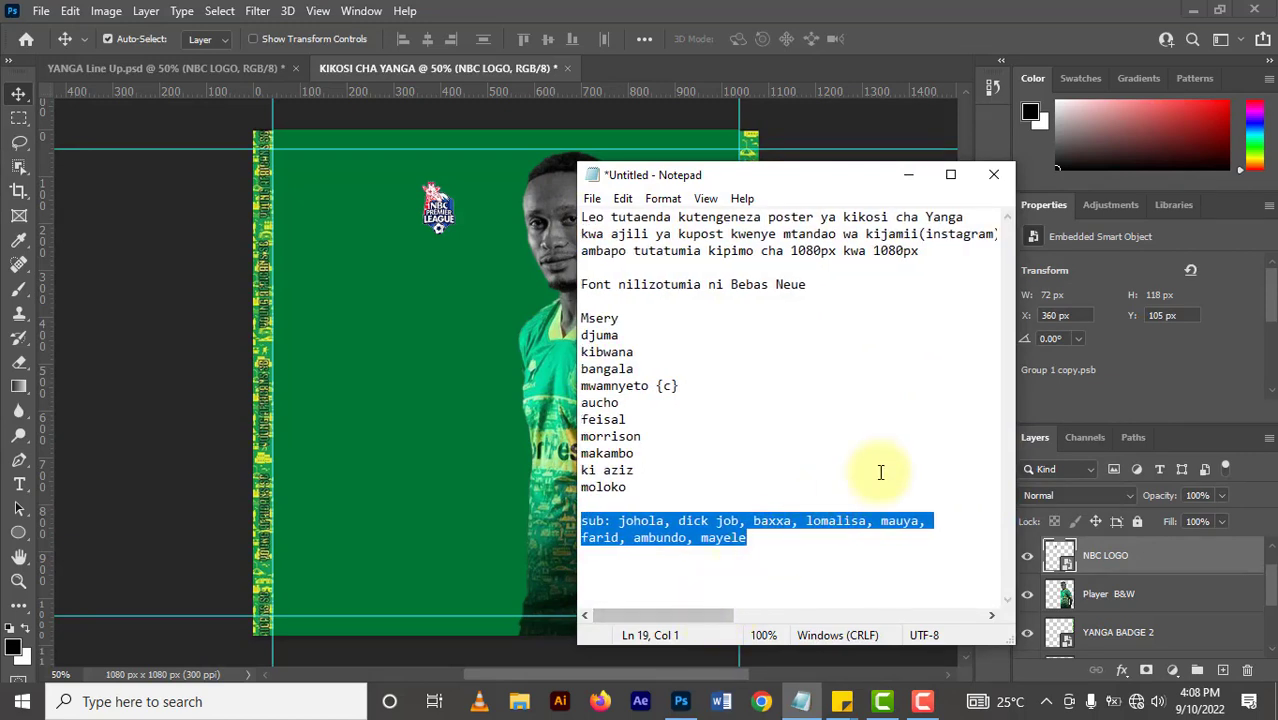
pyautogui.click(879, 557)
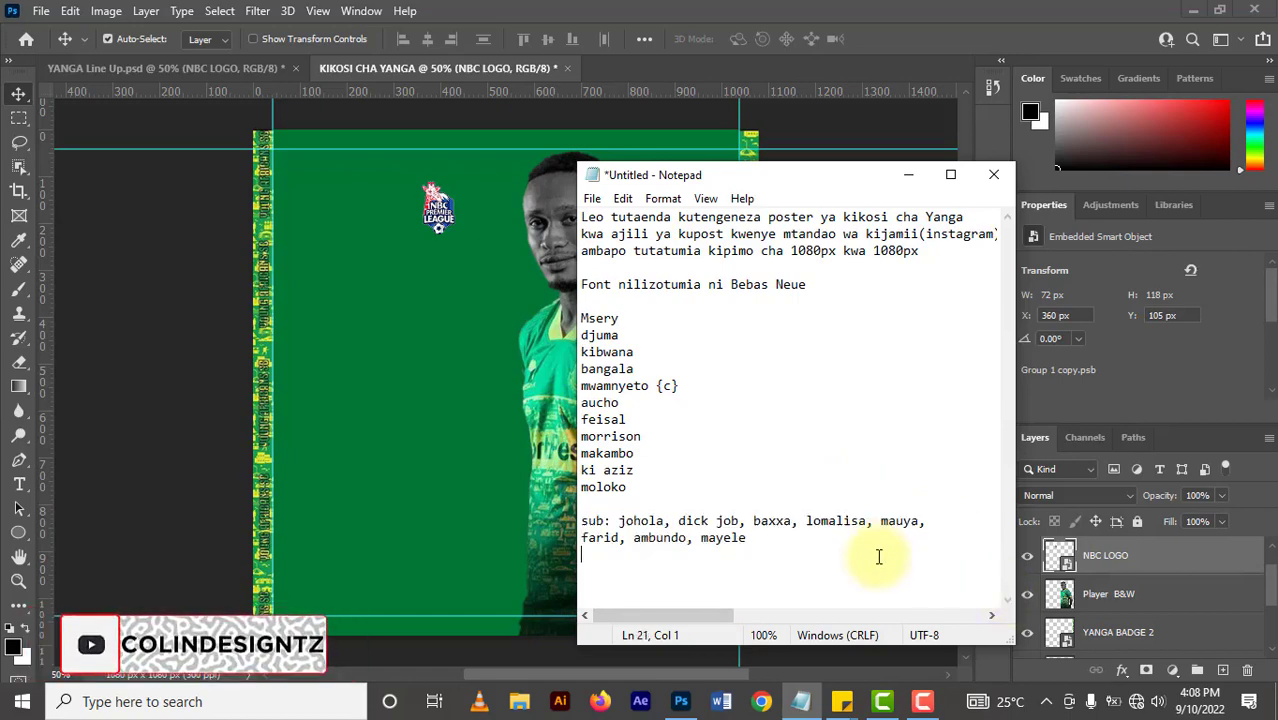
pyautogui.click(914, 175)
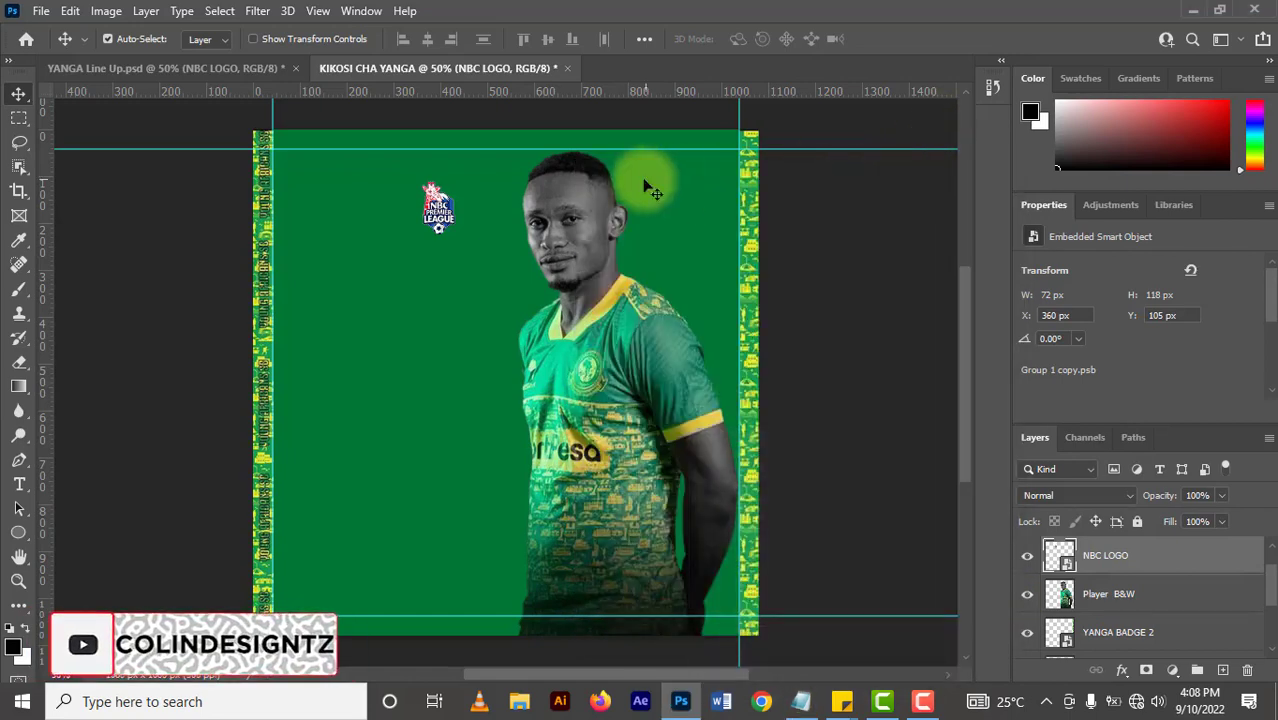
# - Copy the dark green Rectangle 2 panel into KIKOSI CHA YANGA and place it beneath Player B&W
pyautogui.click(214, 62)
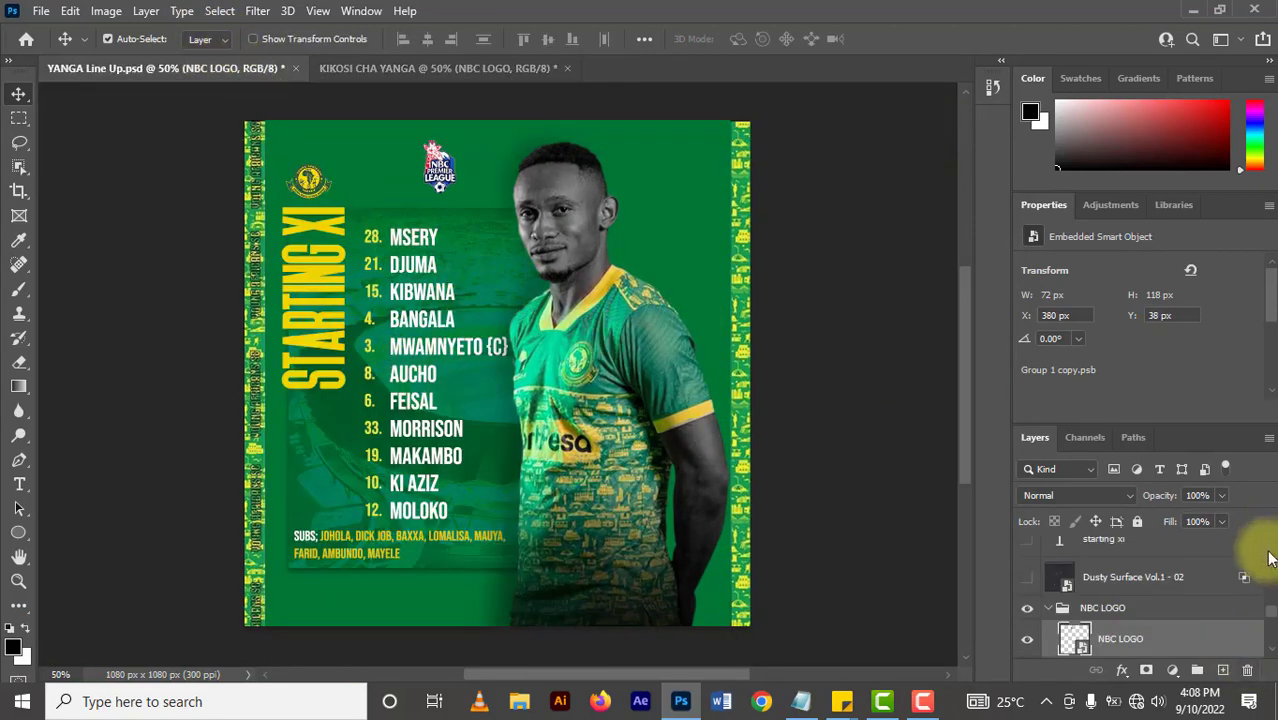
pyautogui.click(464, 471)
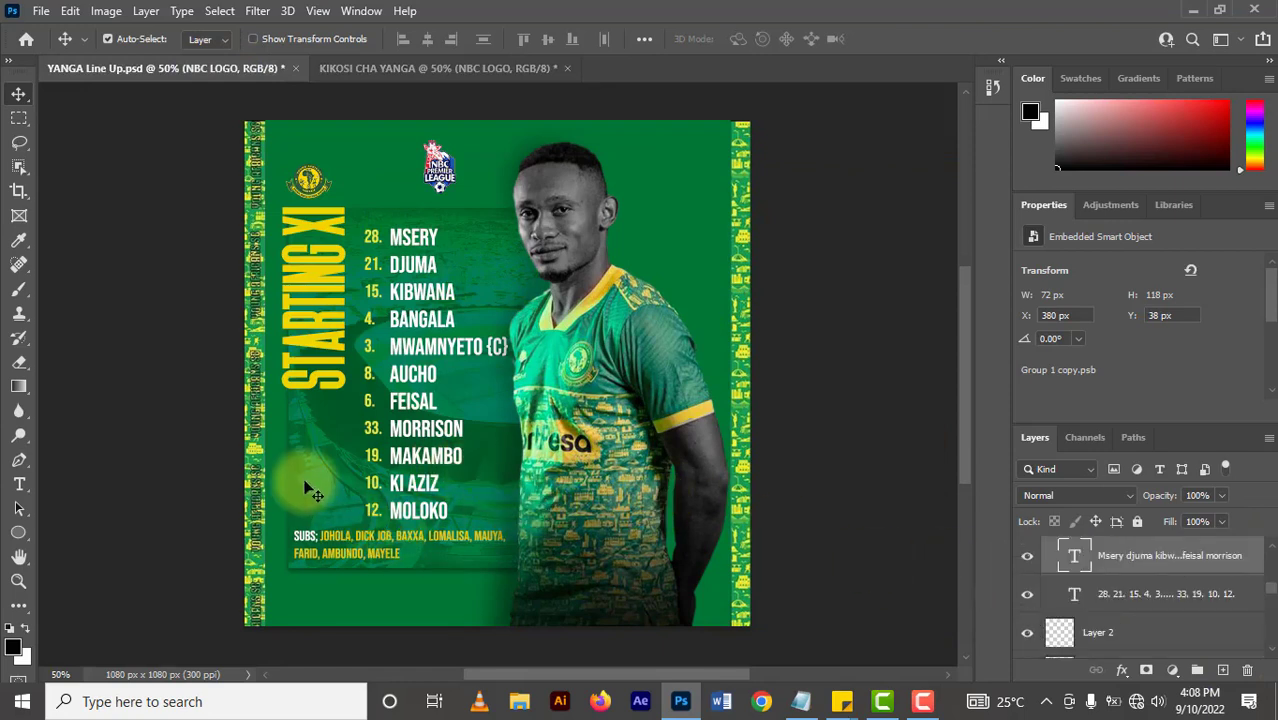
pyautogui.scroll(-5, 1250, 590)
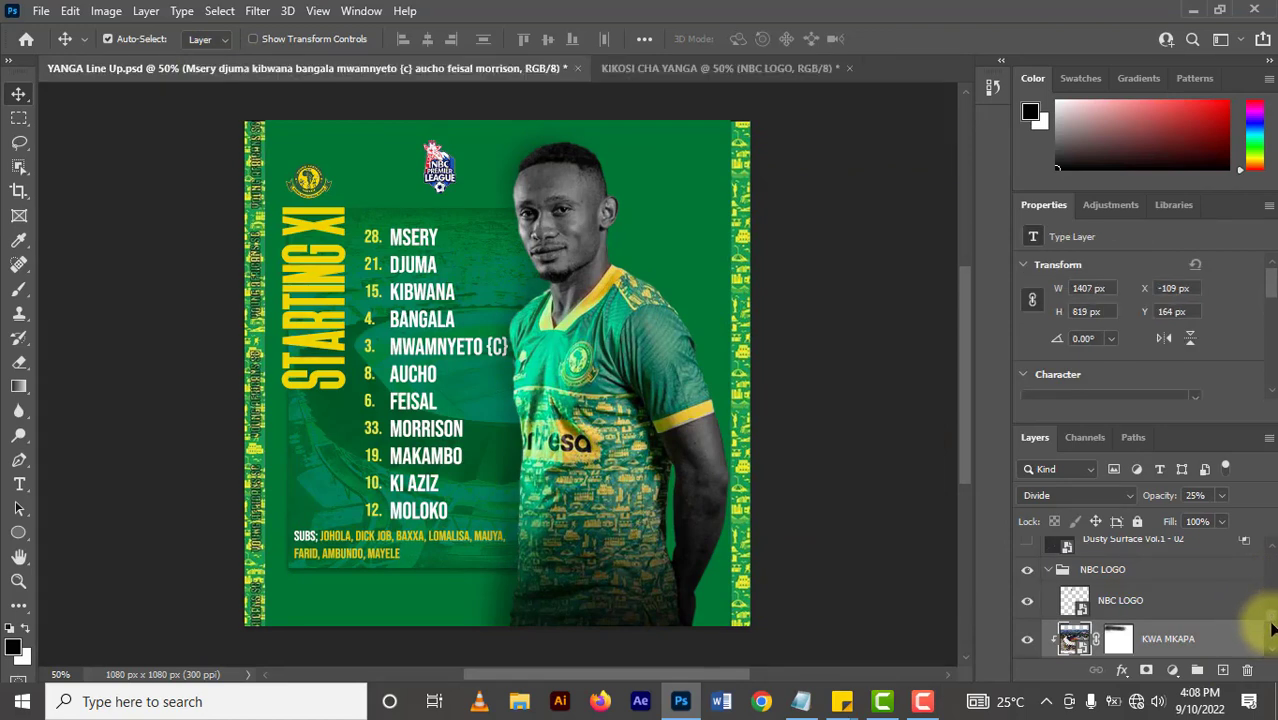
pyautogui.scroll(-3, 1262, 610)
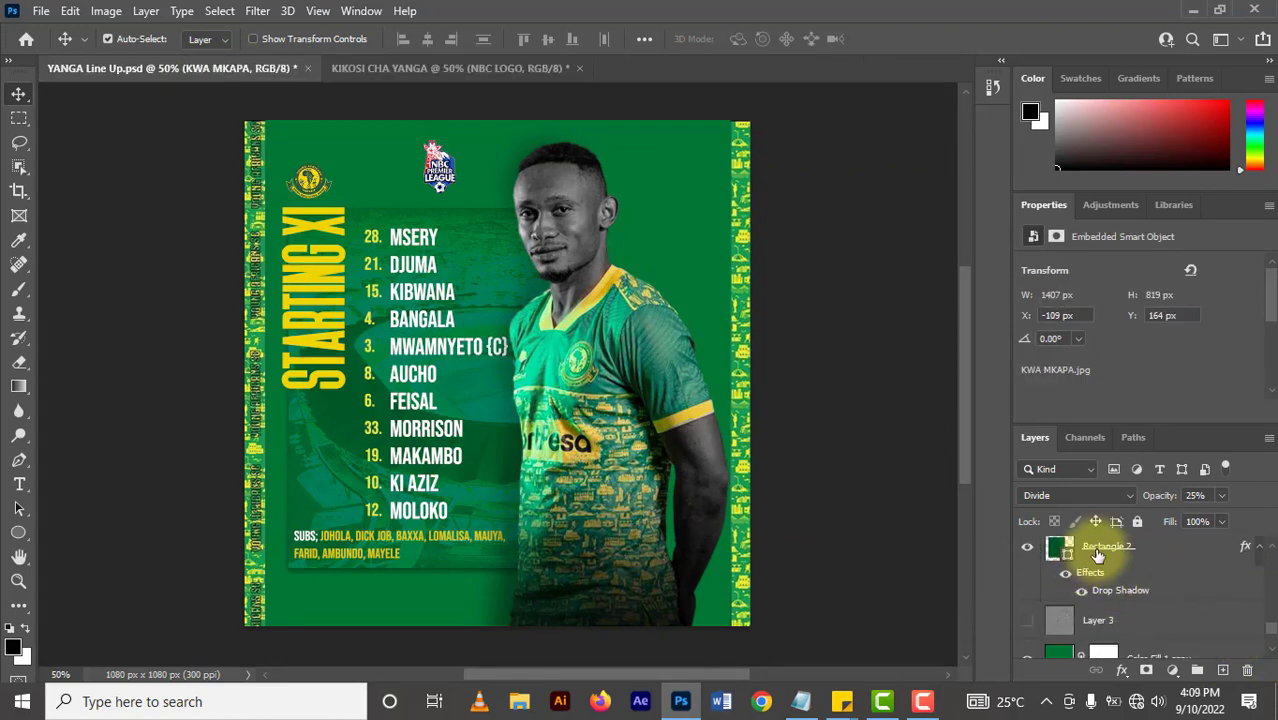
pyautogui.click(1130, 551)
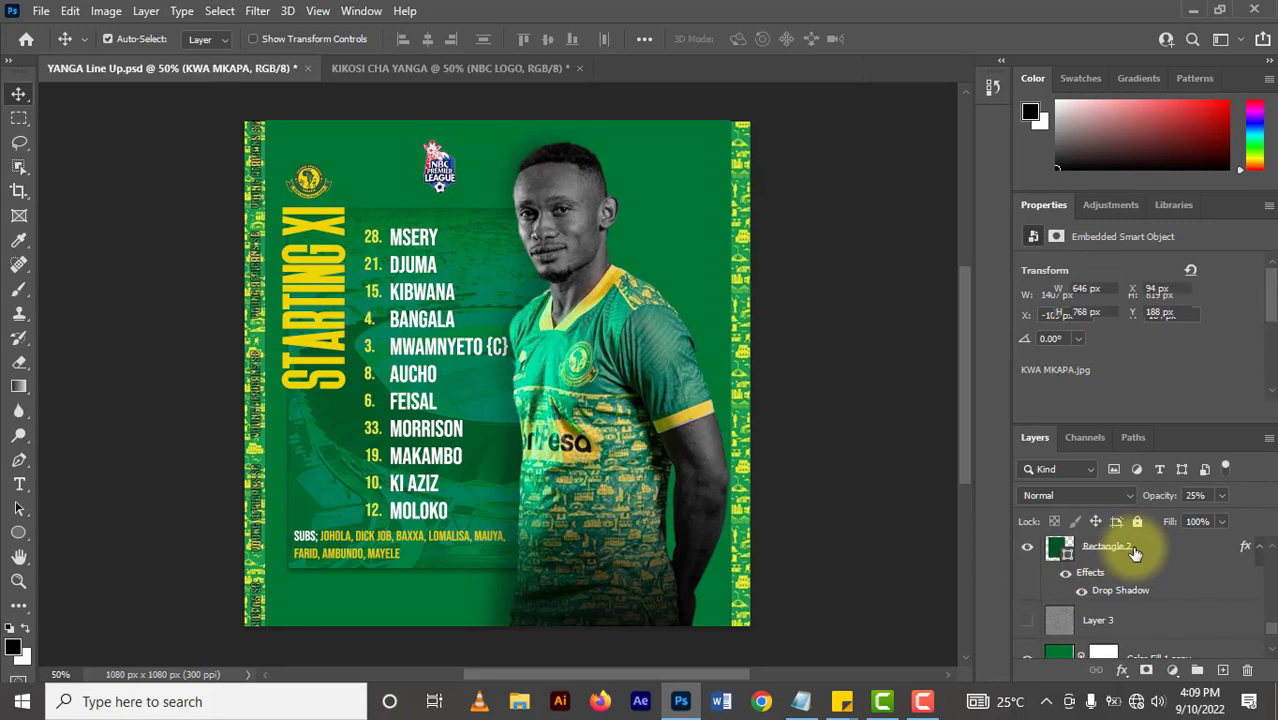
pyautogui.moveTo(1135, 553)
pyautogui.mouseDown()
pyautogui.moveTo(487, 68)
pyautogui.moveTo(464, 70)
pyautogui.moveTo(434, 372)
pyautogui.mouseUp()
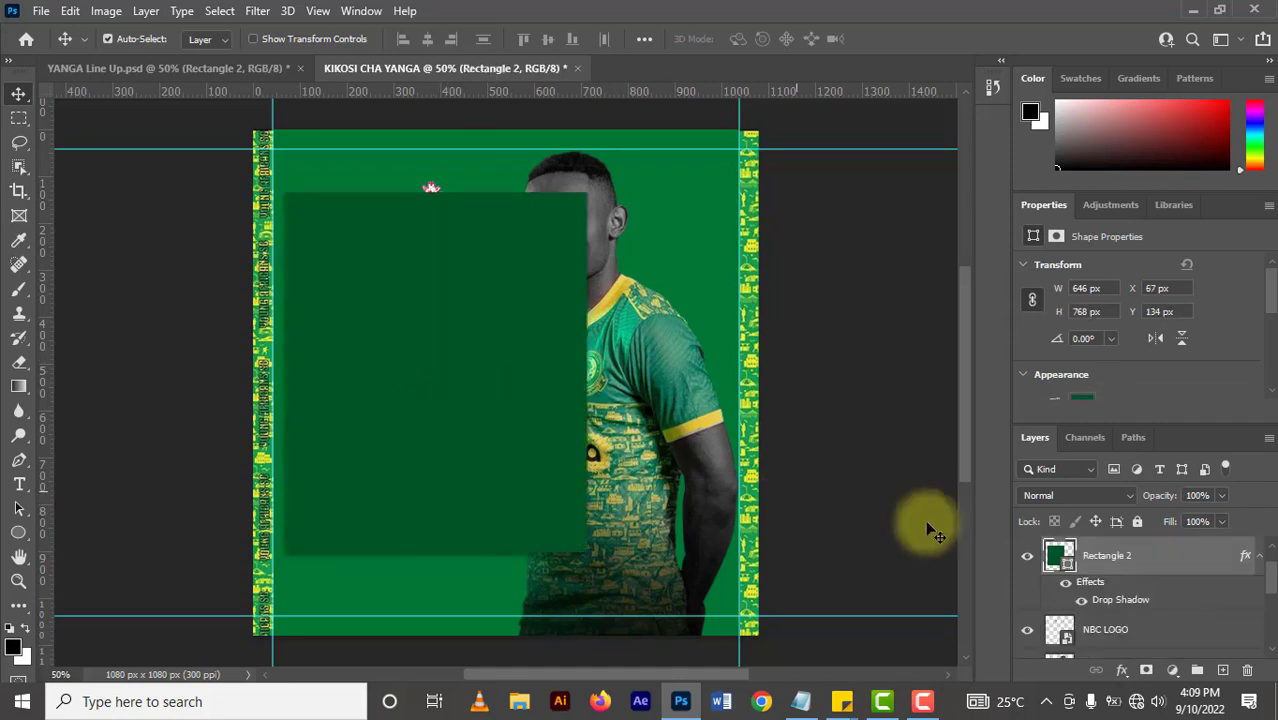
pyautogui.moveTo(1165, 557); pyautogui.dragTo(1170, 685)
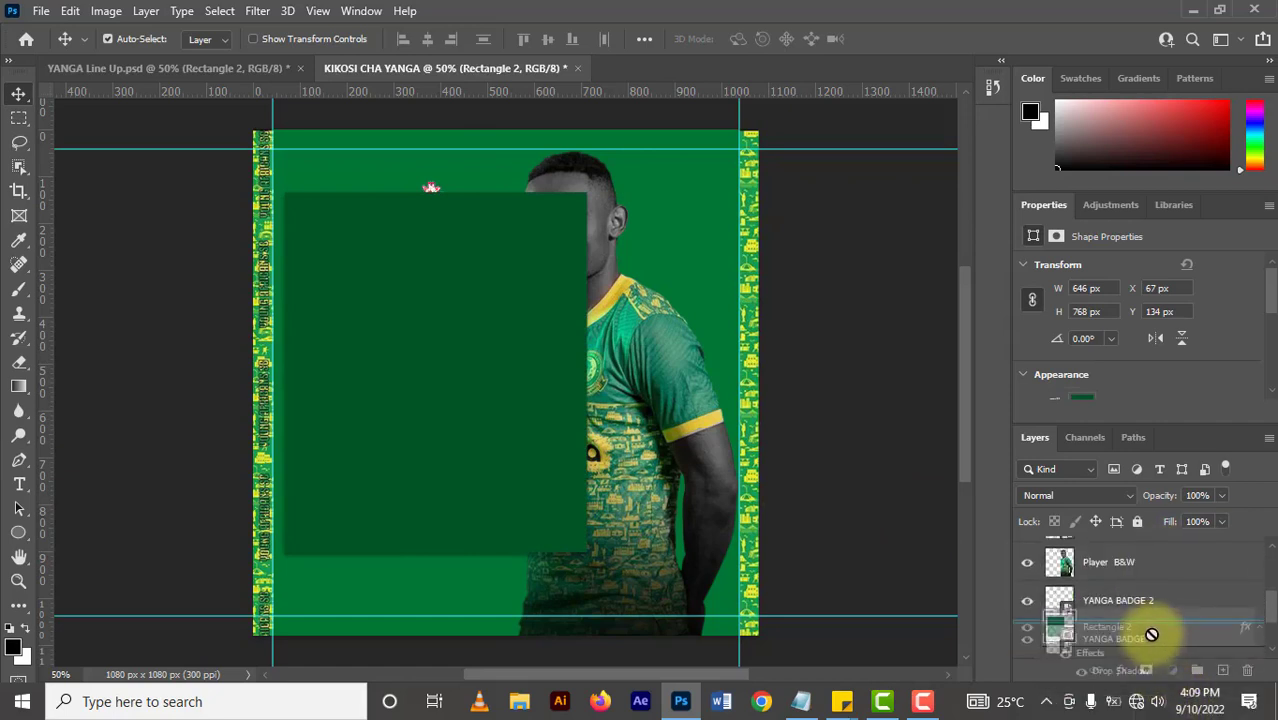
pyautogui.moveTo(1168, 686); pyautogui.dragTo(1135, 600)
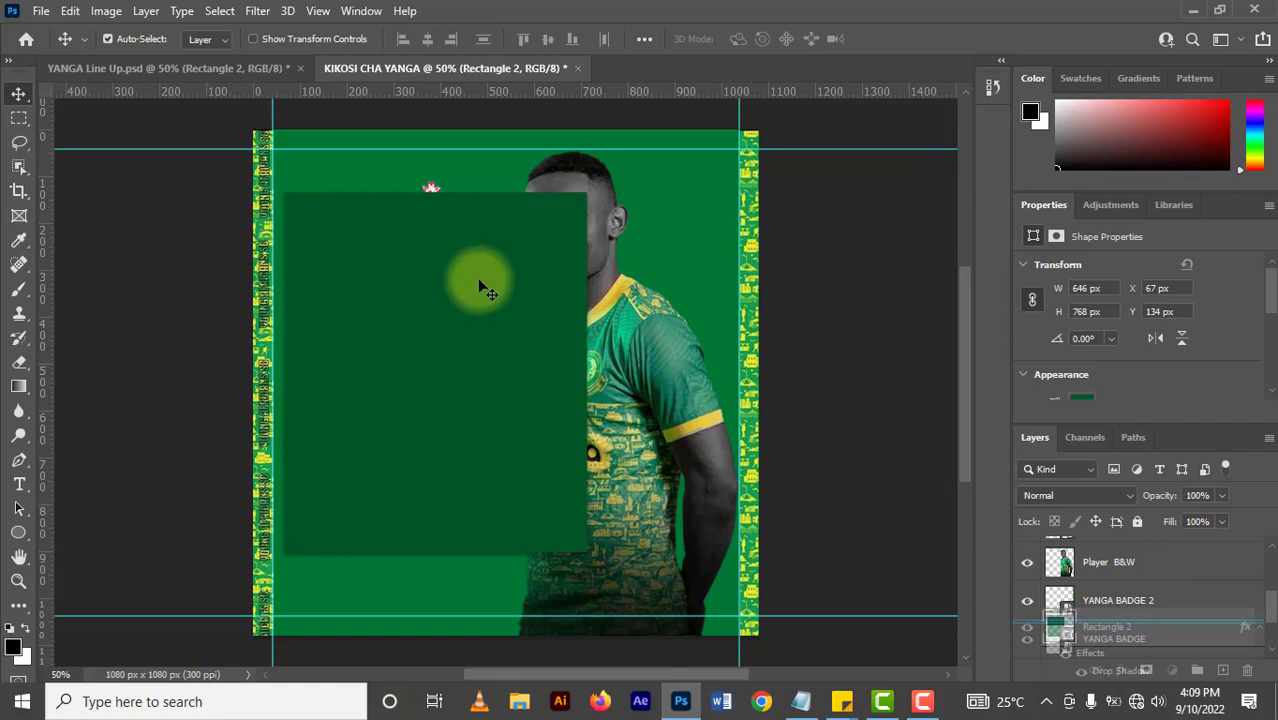
# - Centre the green panel vertically, deselect, then drag it down to Y 225 px
pyautogui.moveTo(478, 247); pyautogui.dragTo(478, 247)
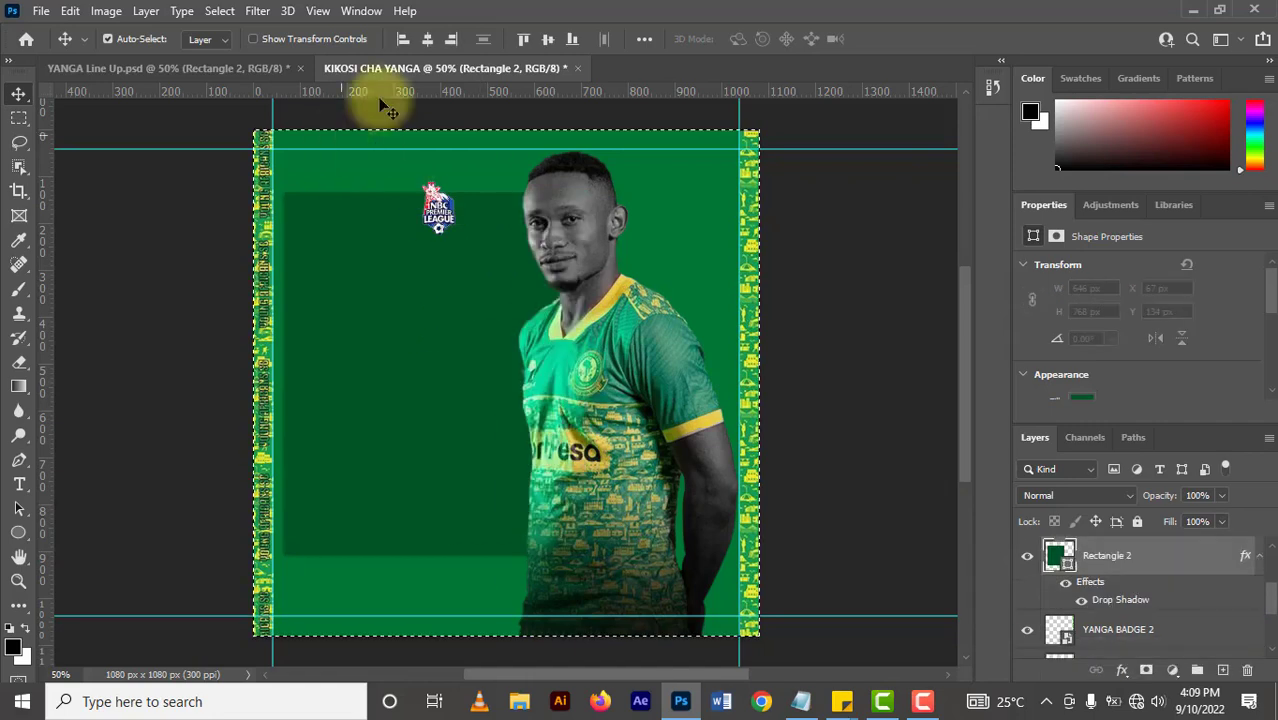
pyautogui.click(549, 42)
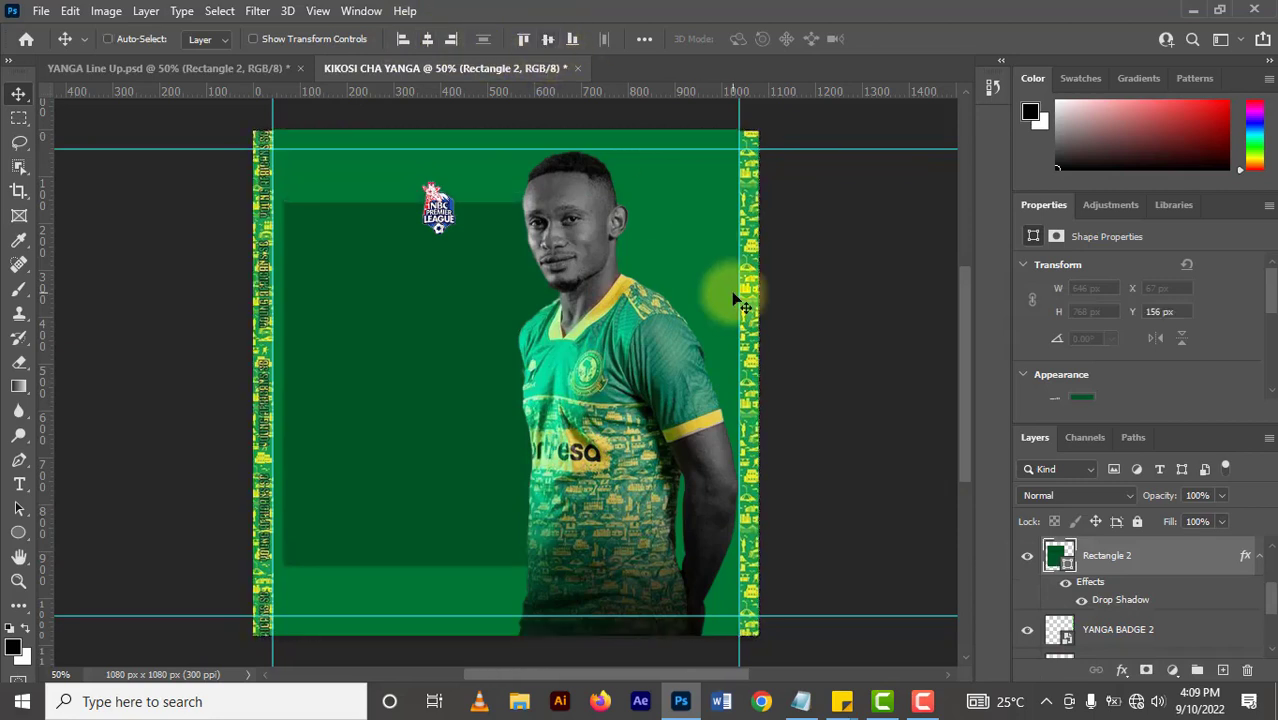
pyautogui.hotkey('ctrl', 'd')
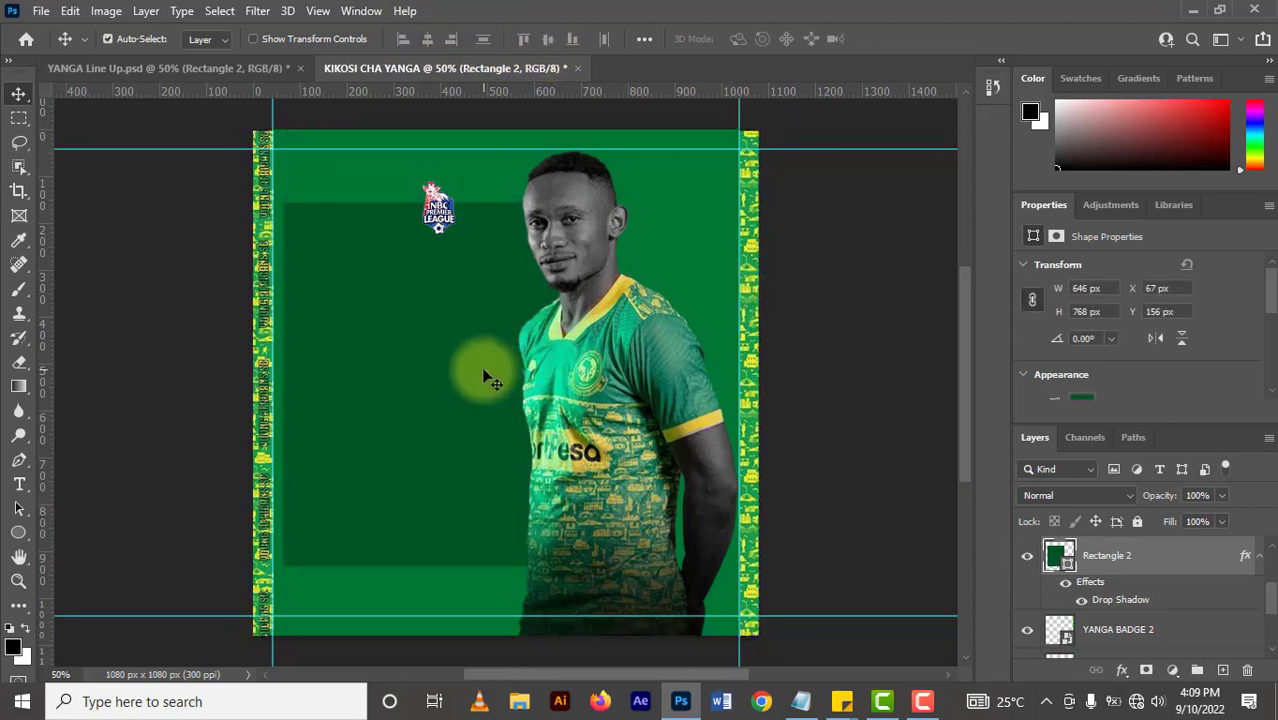
pyautogui.moveTo(484, 377); pyautogui.dragTo(452, 220)
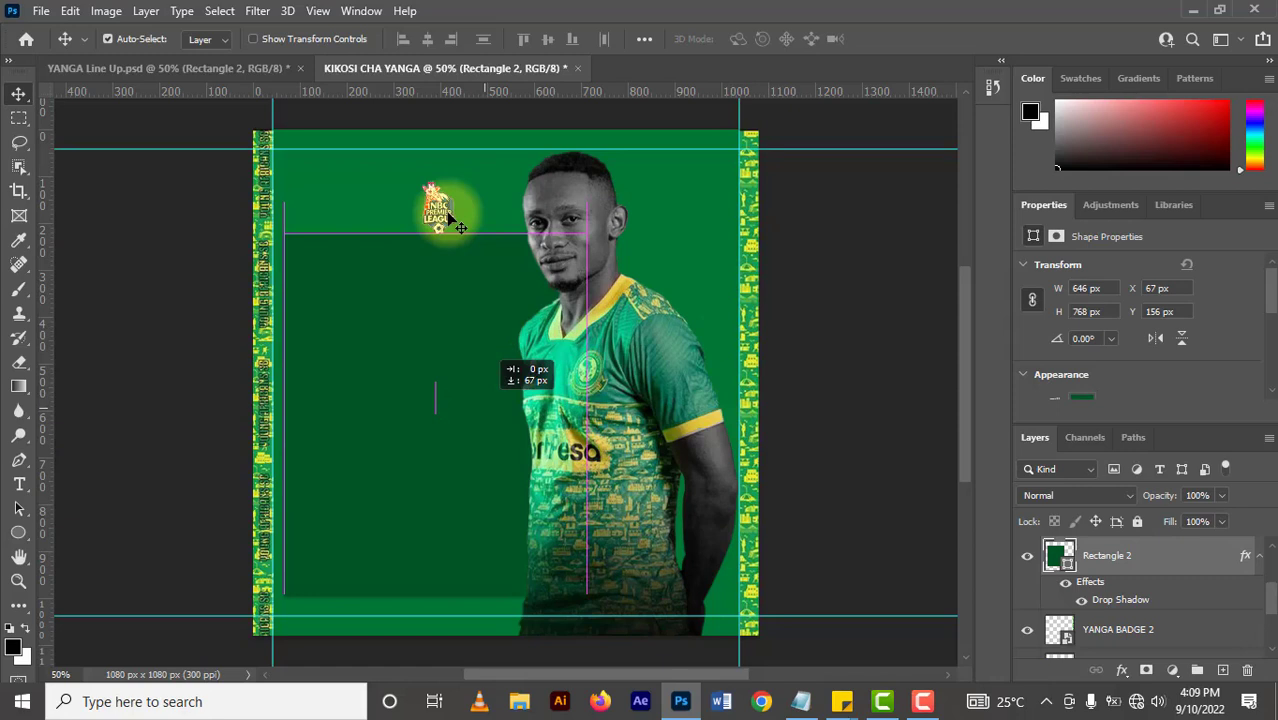
# - Move the NBC logo higher and scale it to 91×151 px
pyautogui.click(449, 218)
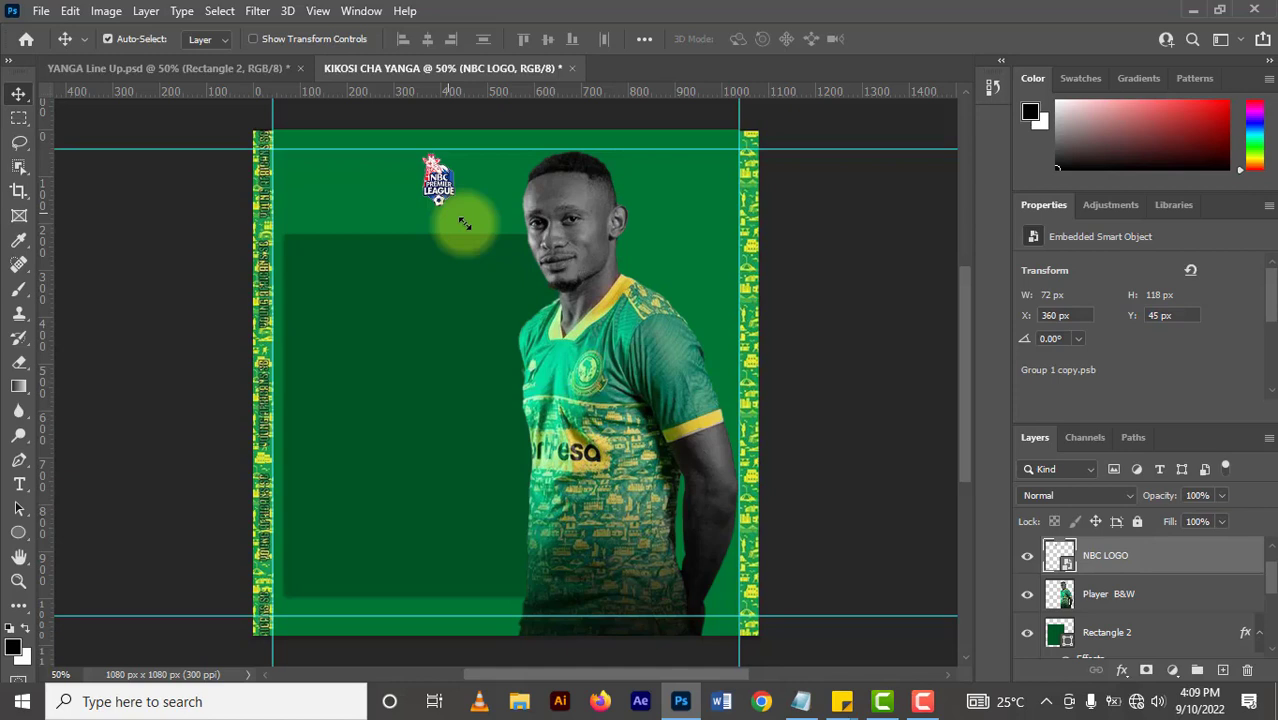
pyautogui.moveTo(464, 223); pyautogui.dragTo(472, 238)
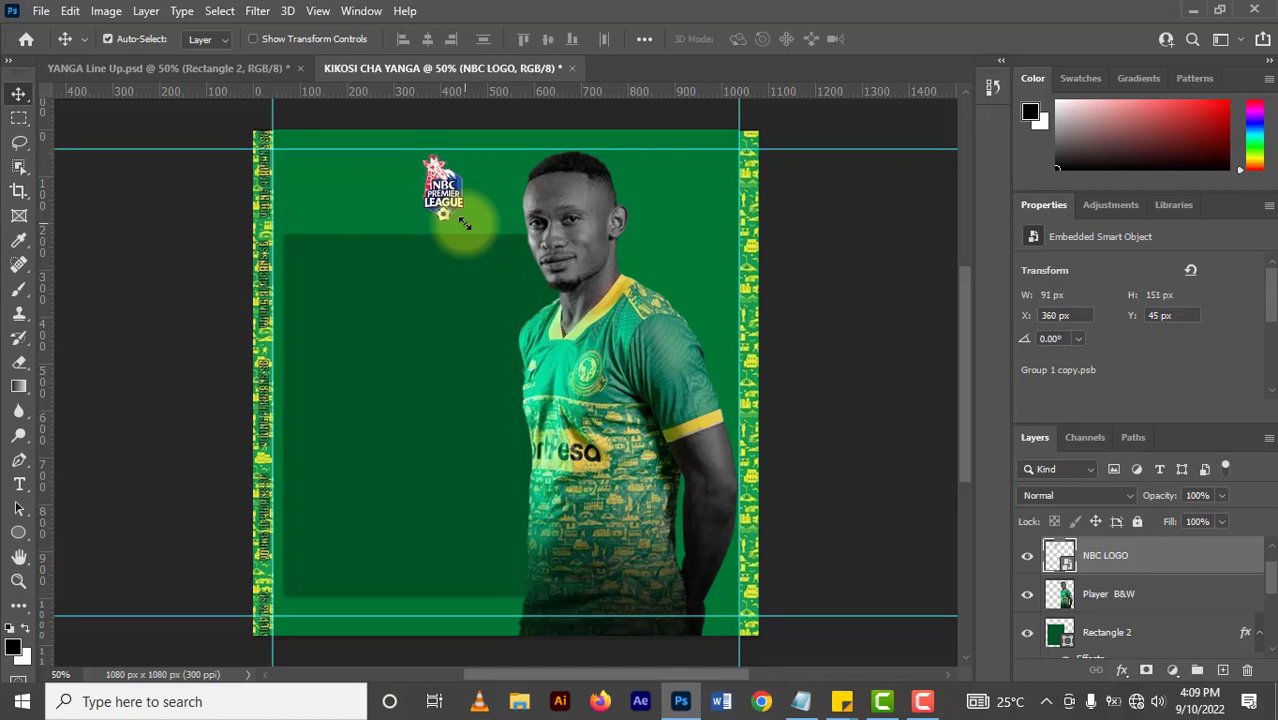
pyautogui.click(443, 323)
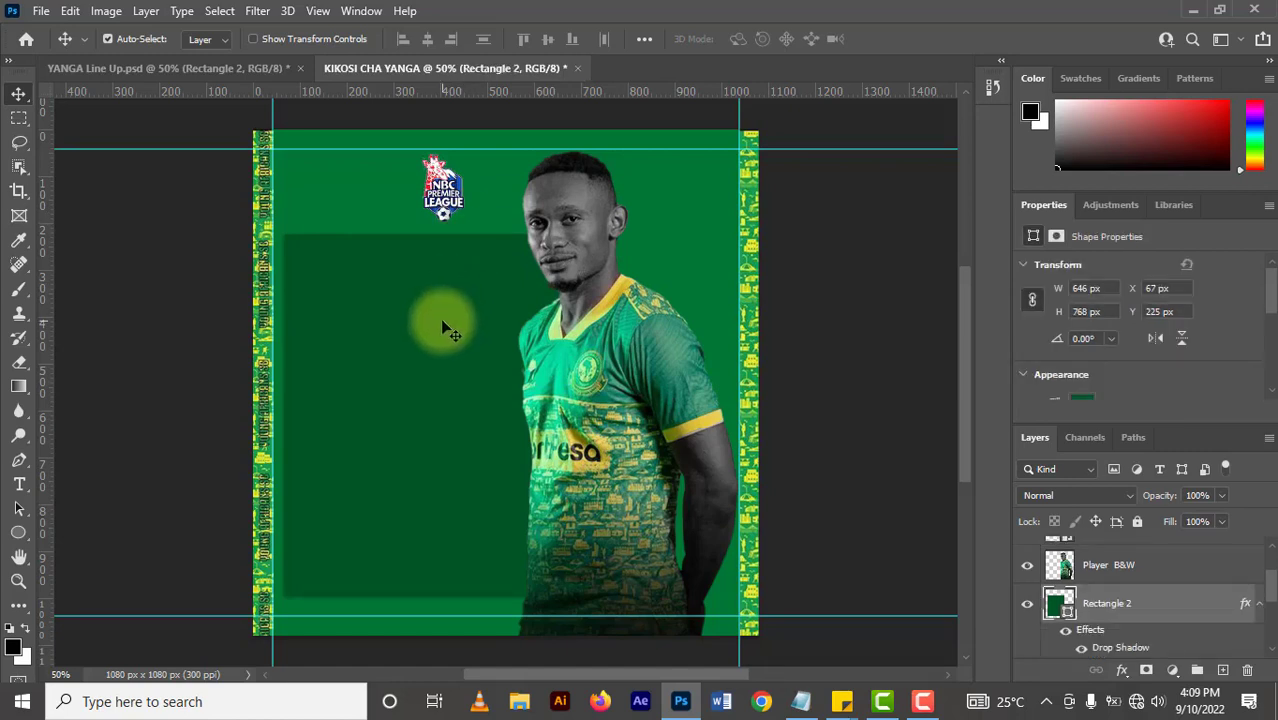
# - Give Rectangle 2 a Multiply drop shadow: 35% opacity, 90°, distance 5, size 10
pyautogui.press('Down')
pyautogui.press('Down')
pyautogui.press('Up')
pyautogui.press('Up')
pyautogui.press('Up')
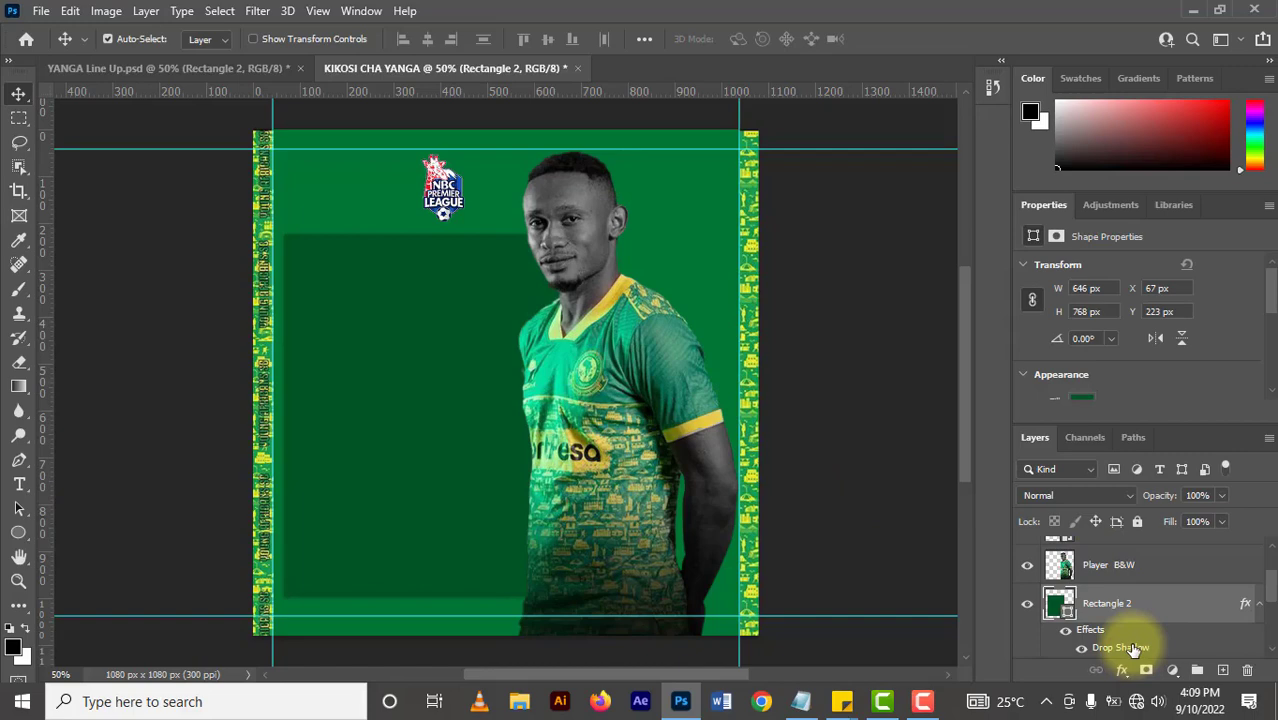
pyautogui.doubleClick(1135, 605)
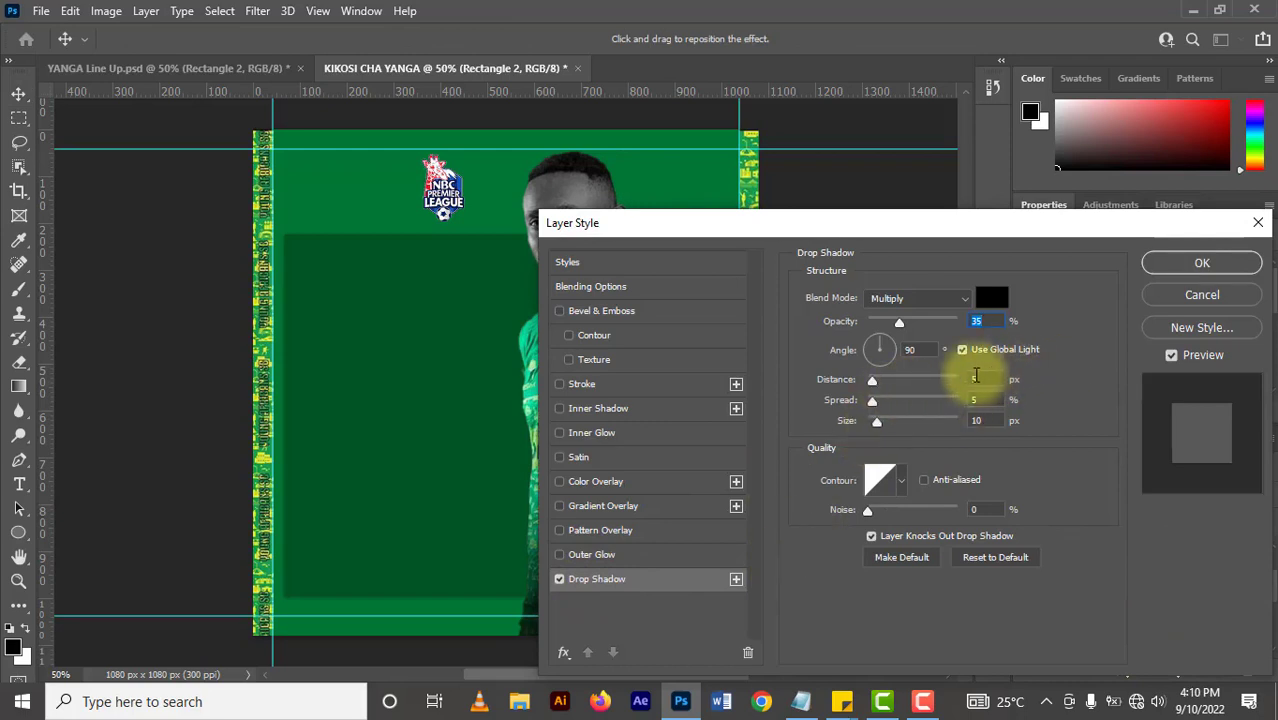
pyautogui.click(975, 380)
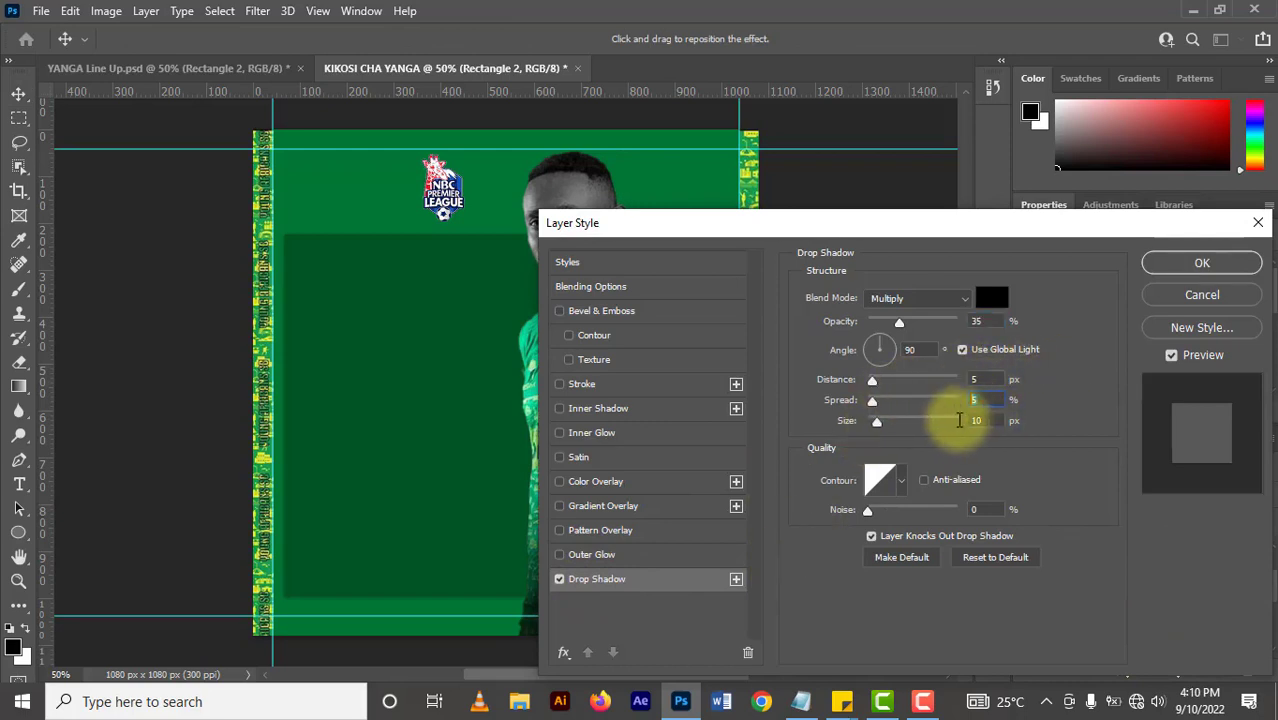
pyautogui.click(975, 420)
pyautogui.click(1176, 262)
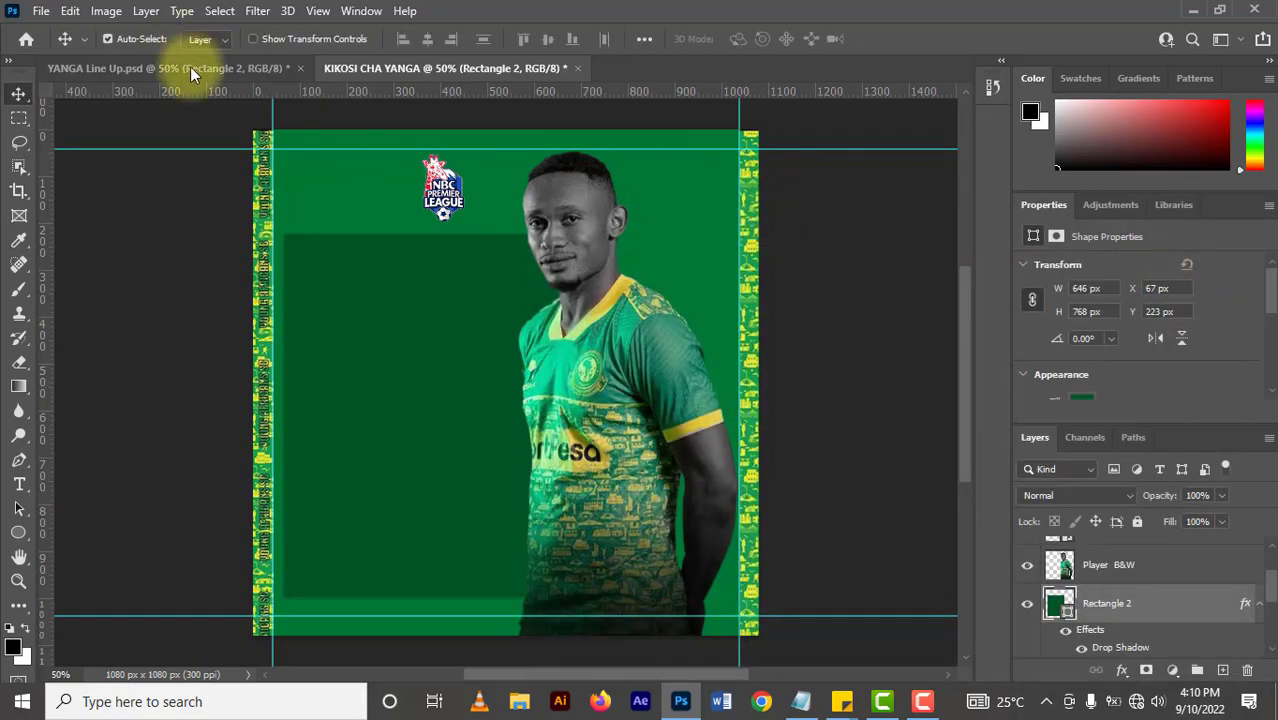
pyautogui.click(190, 66)
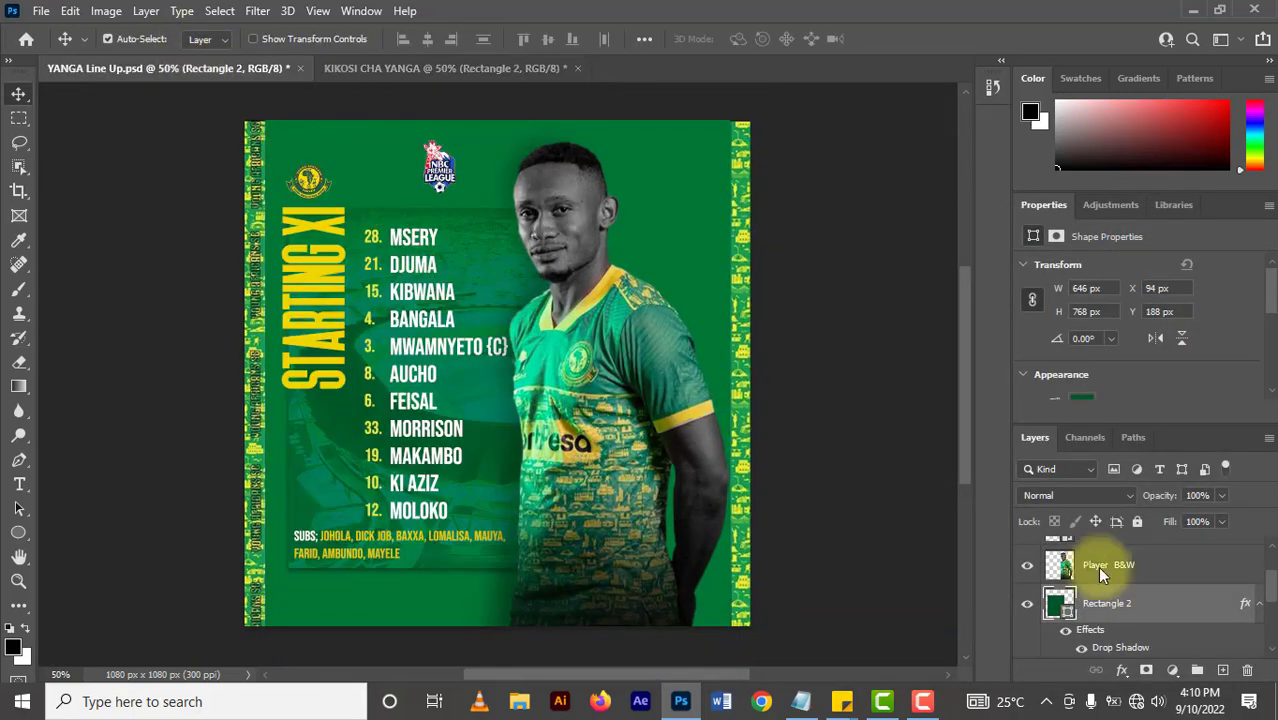
# - Copy the KWA MKAPA stadium photo in, clip it to the green panel, and set Divide blending
pyautogui.hotkey('ctrl', 'v')
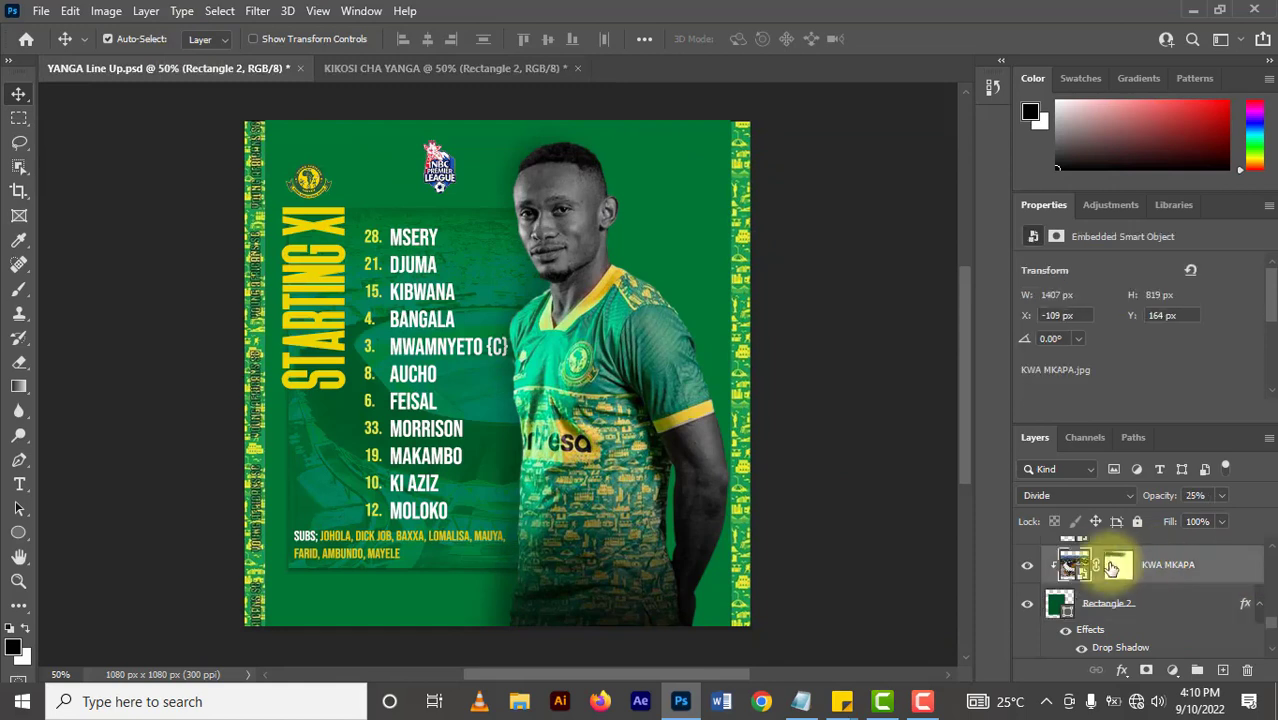
pyautogui.moveTo(1066, 562)
pyautogui.mouseDown()
pyautogui.moveTo(506, 144)
pyautogui.moveTo(465, 72)
pyautogui.moveTo(435, 362)
pyautogui.mouseUp()
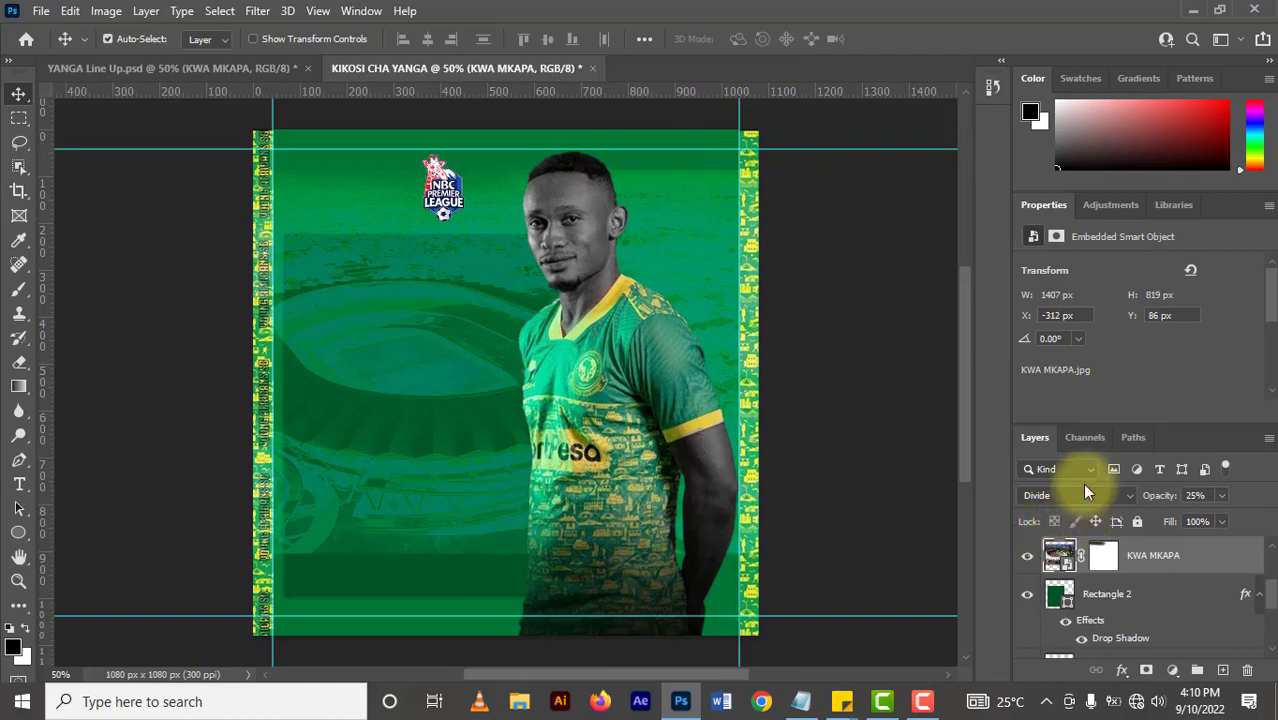
pyautogui.rightClick(1151, 560)
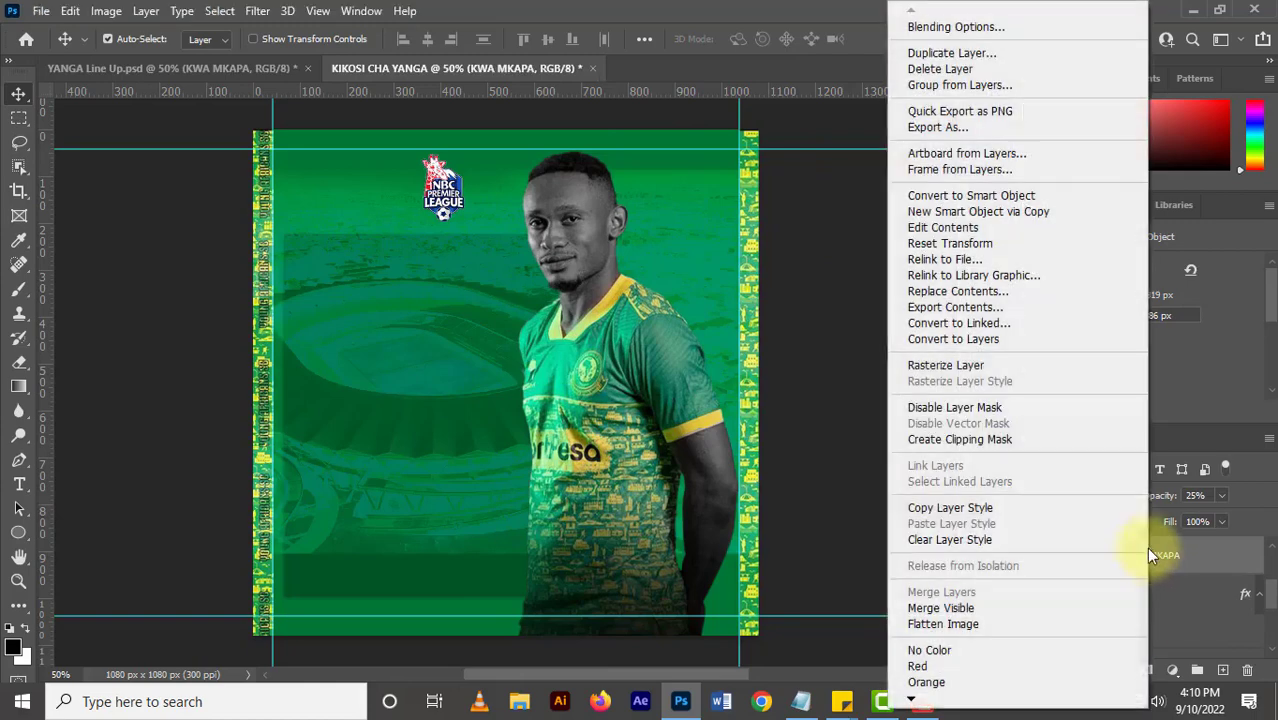
pyautogui.click(1012, 440)
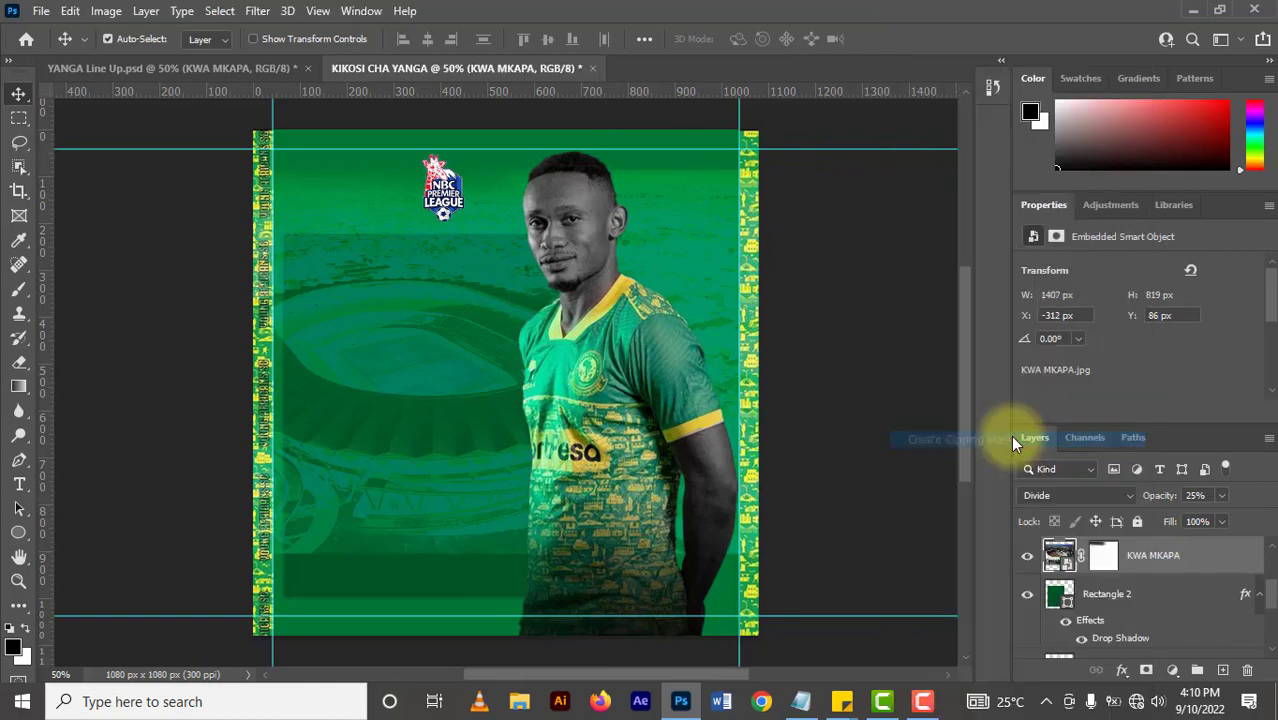
pyautogui.click(1260, 596)
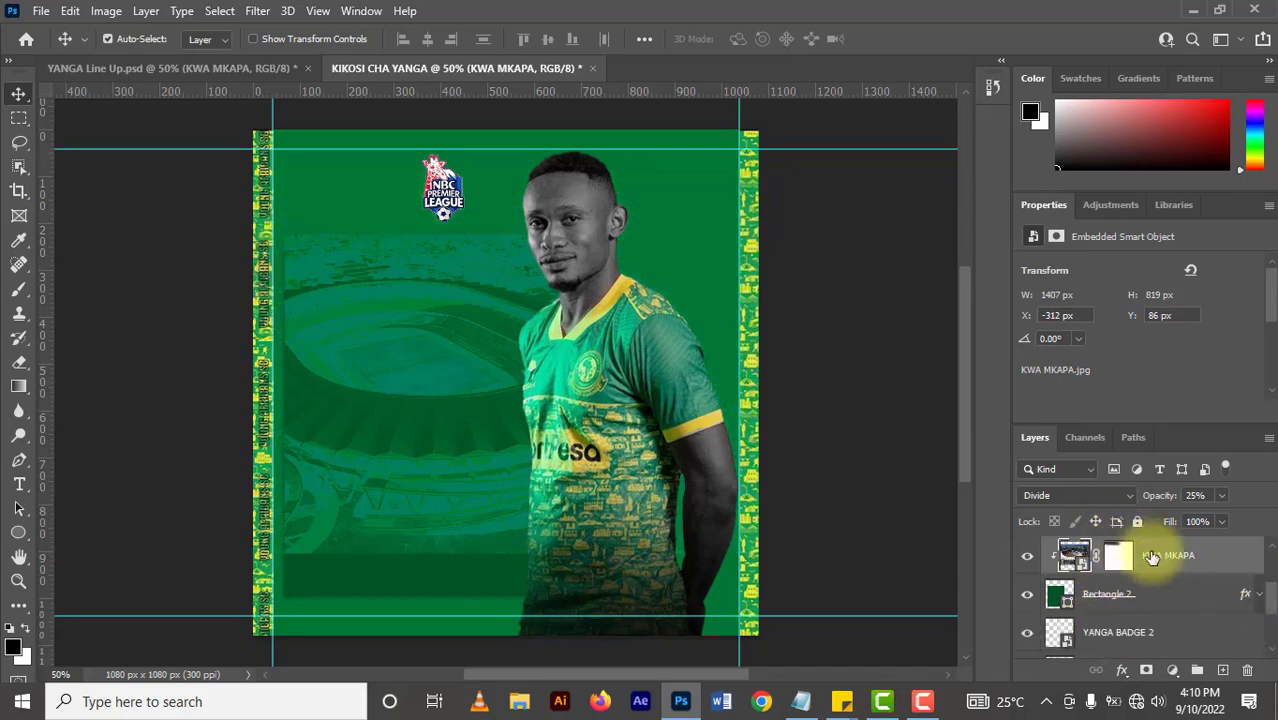
pyautogui.click(1123, 494)
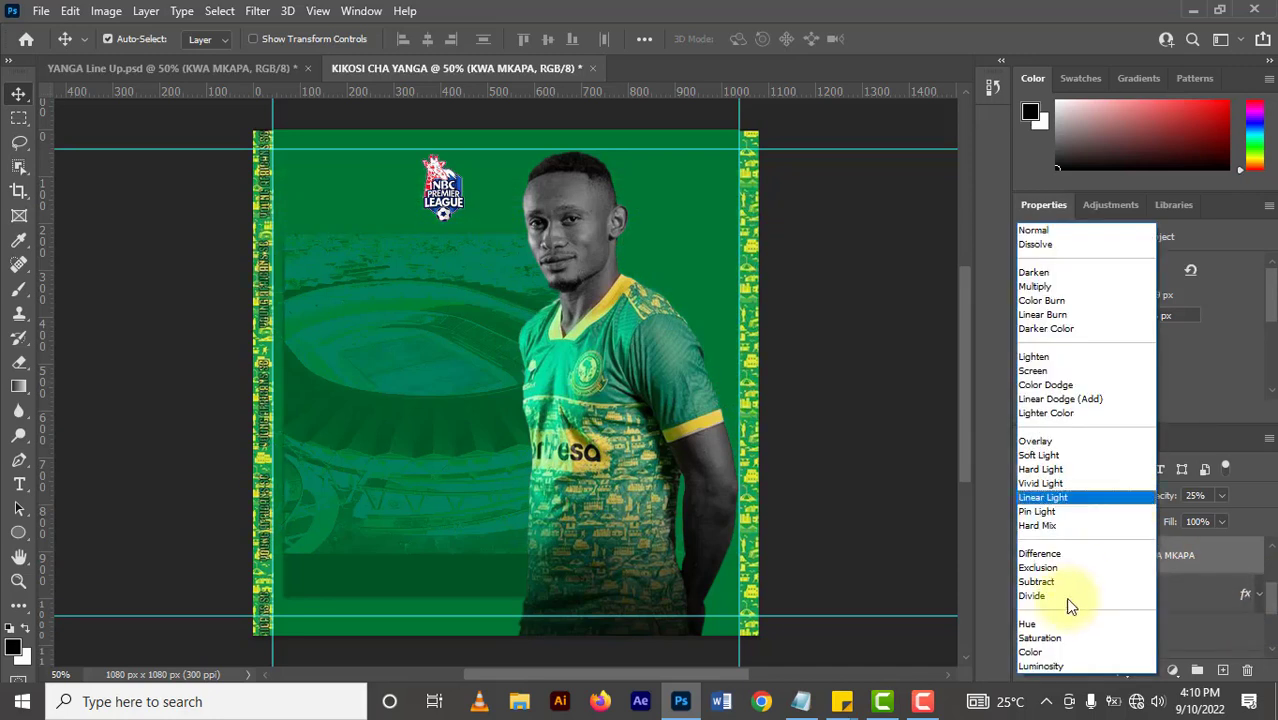
pyautogui.click(1066, 598)
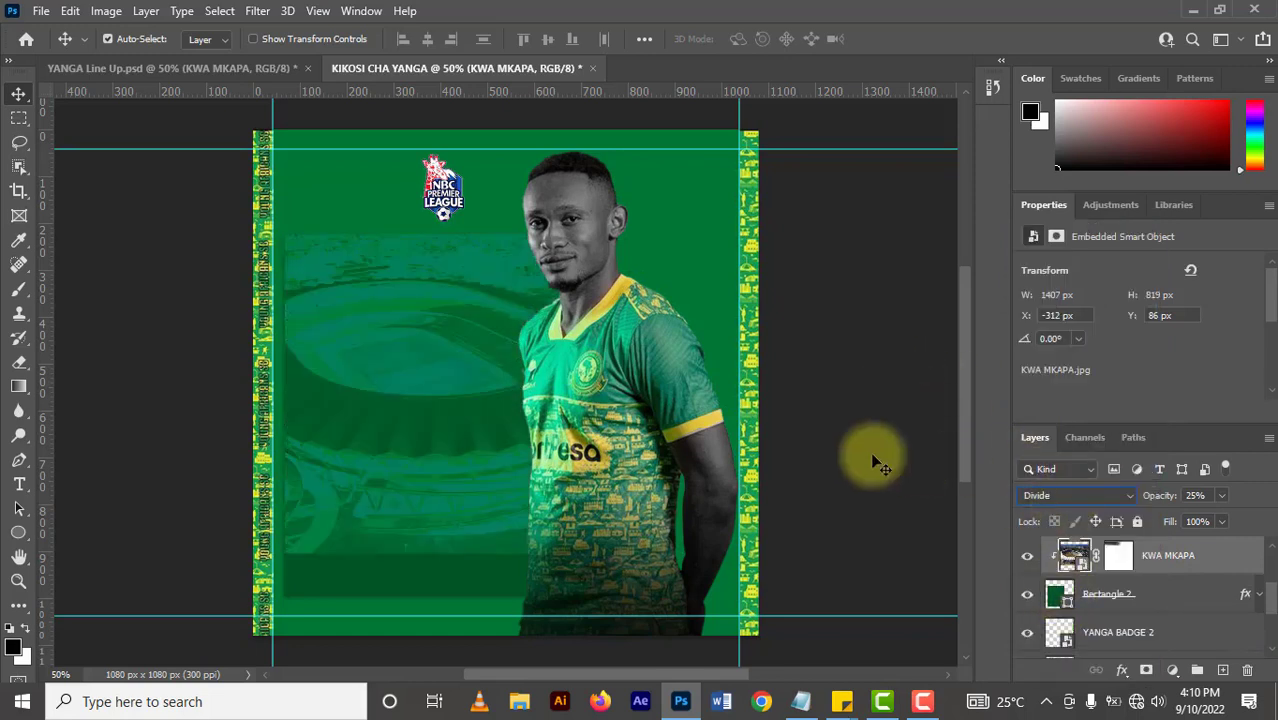
# - Transform the clipped stadium photo down and right inside the green panel, then deselect layers
pyautogui.hotkey('ctrl', '-')
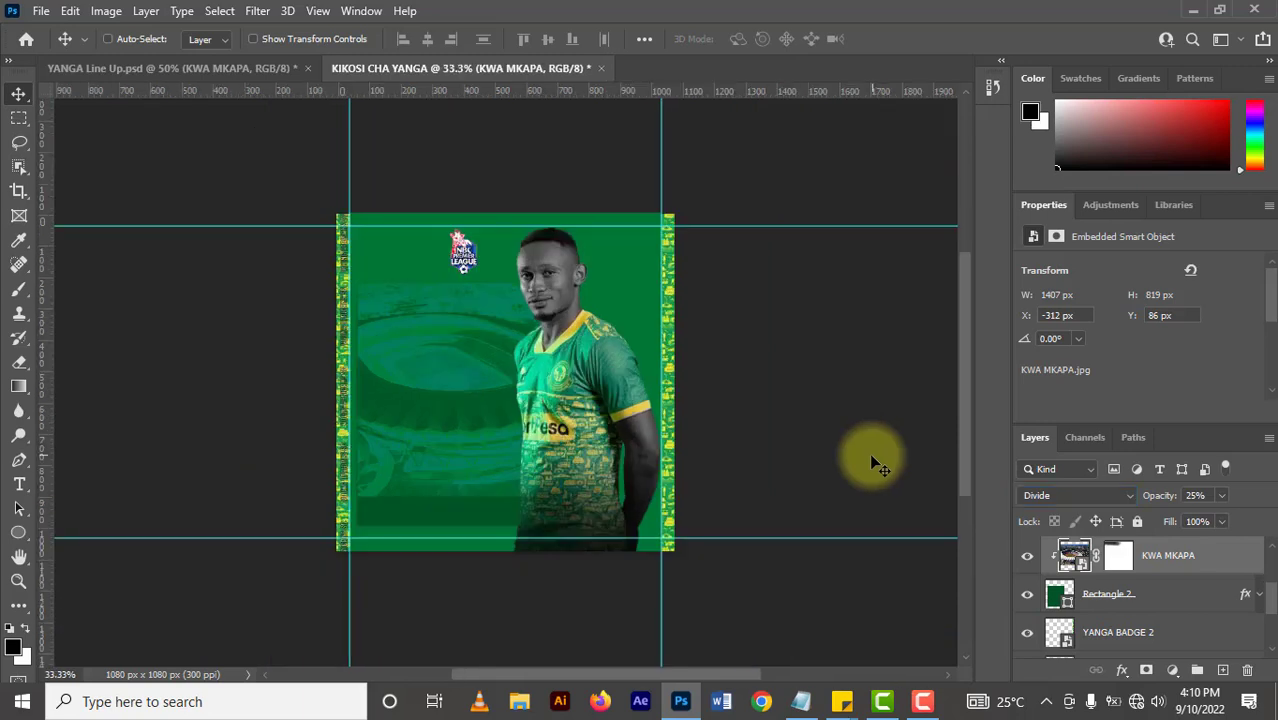
pyautogui.hotkey('ctrl', 't')
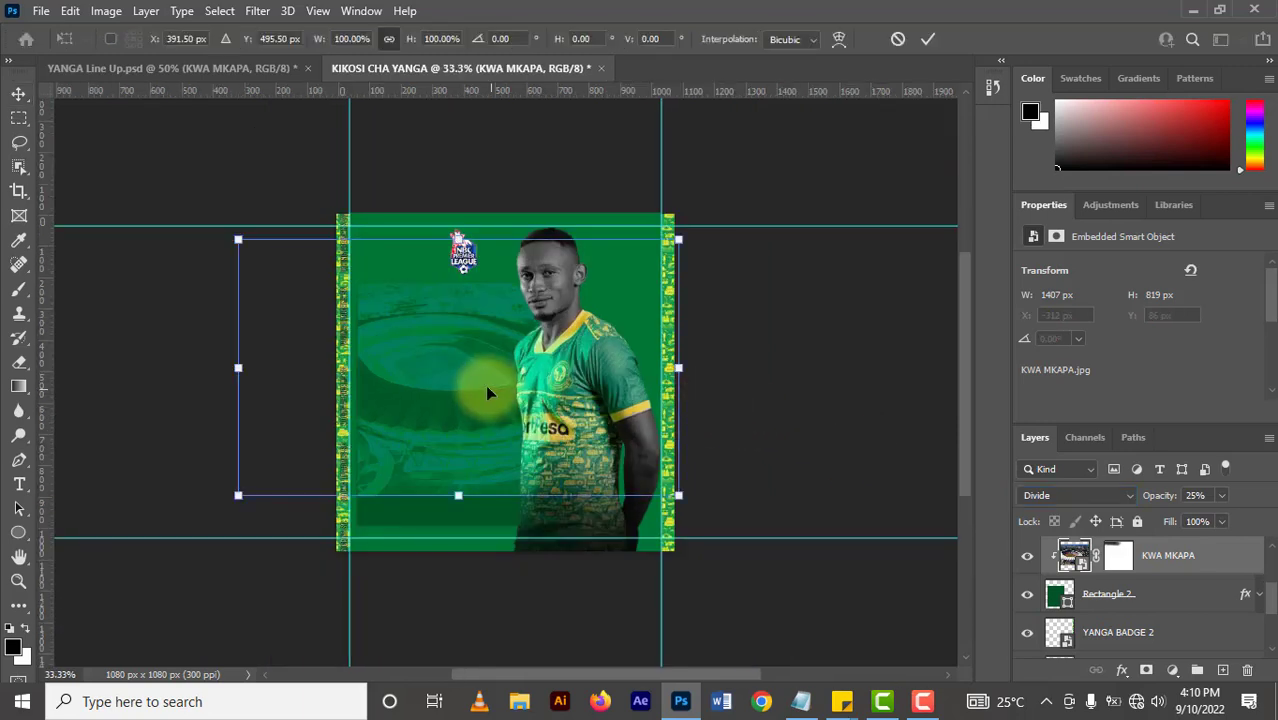
pyautogui.moveTo(488, 390); pyautogui.dragTo(505, 425)
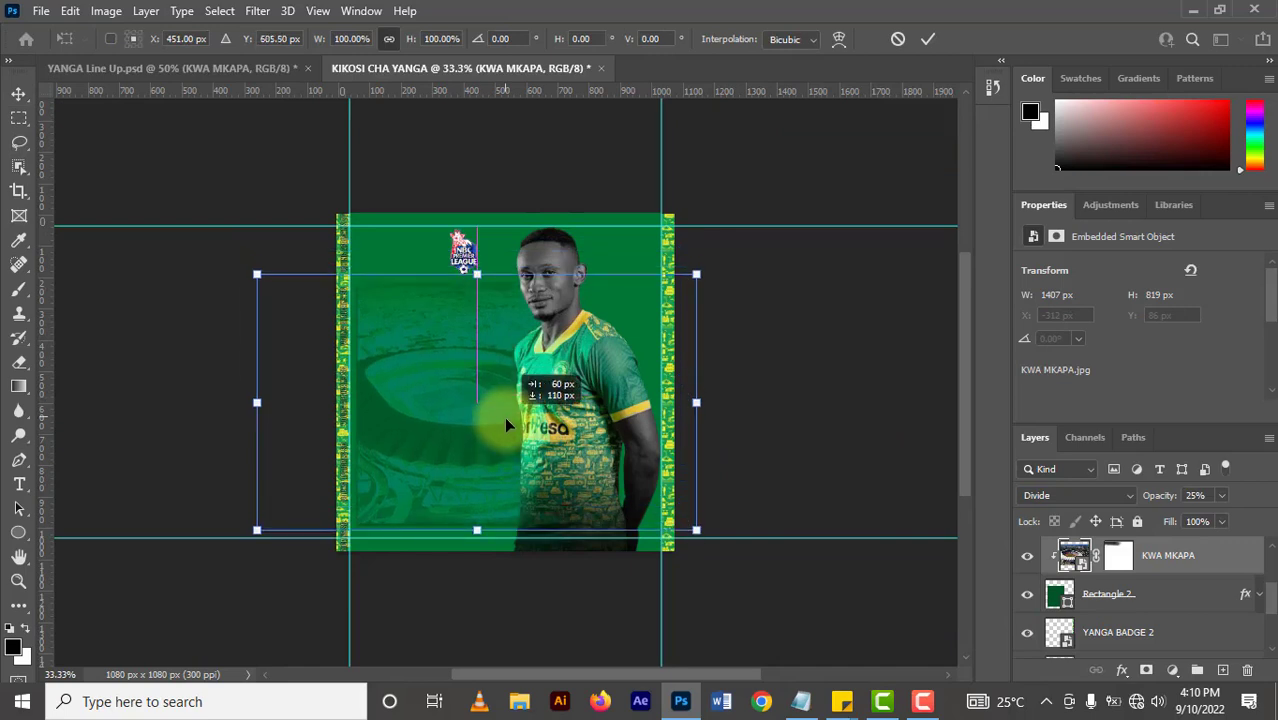
pyautogui.press('Up')
pyautogui.press('Up')
pyautogui.press('Up')
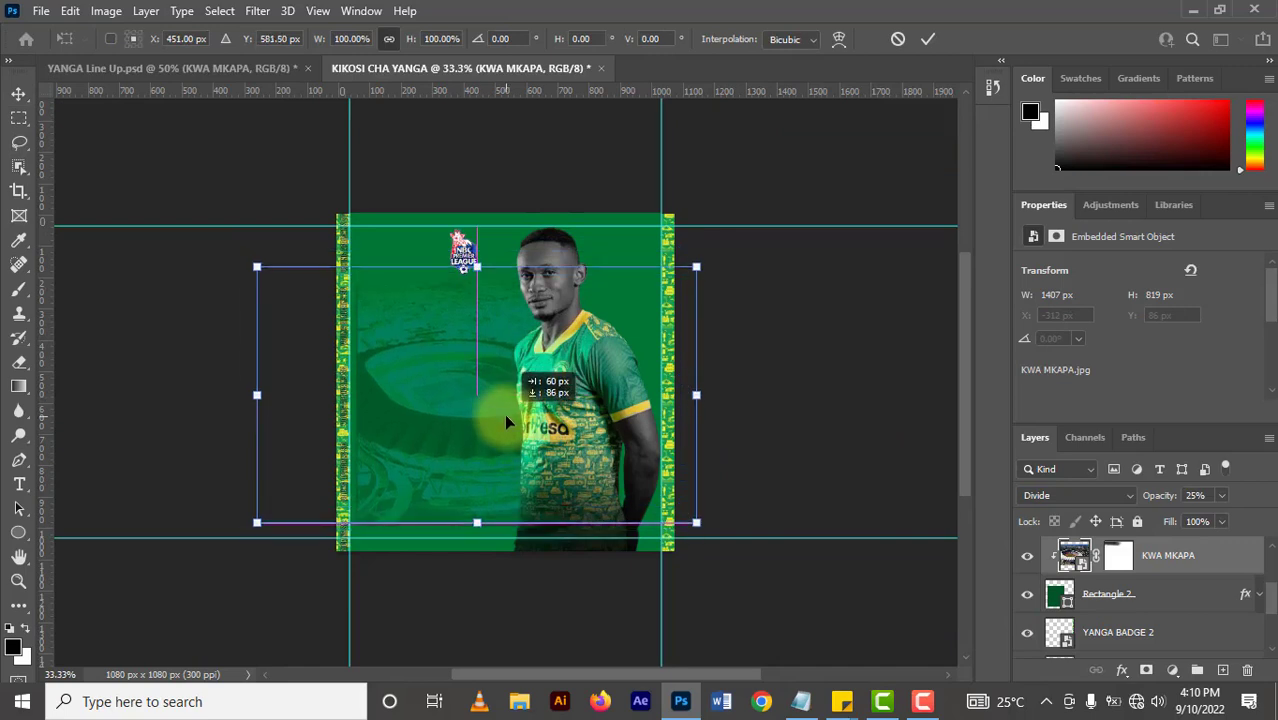
pyautogui.press('Down')
pyautogui.press('Down')
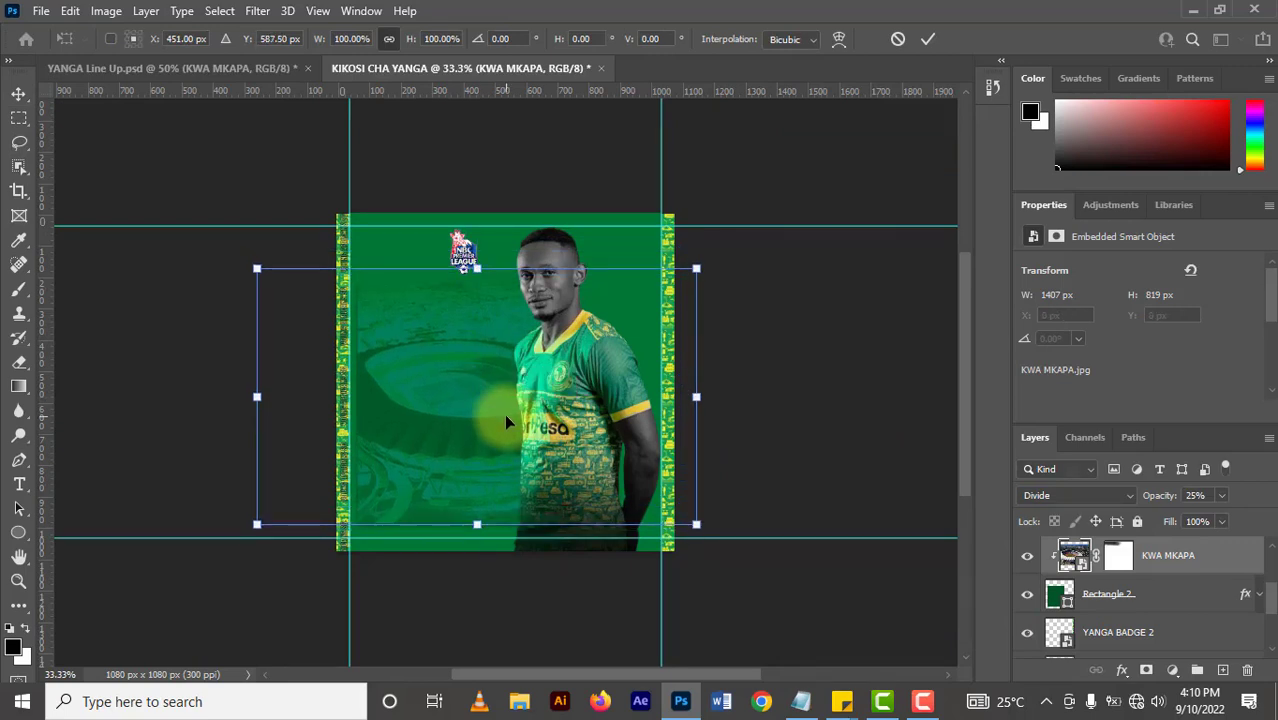
pyautogui.press('Down')
pyautogui.press('Down')
pyautogui.press('Down')
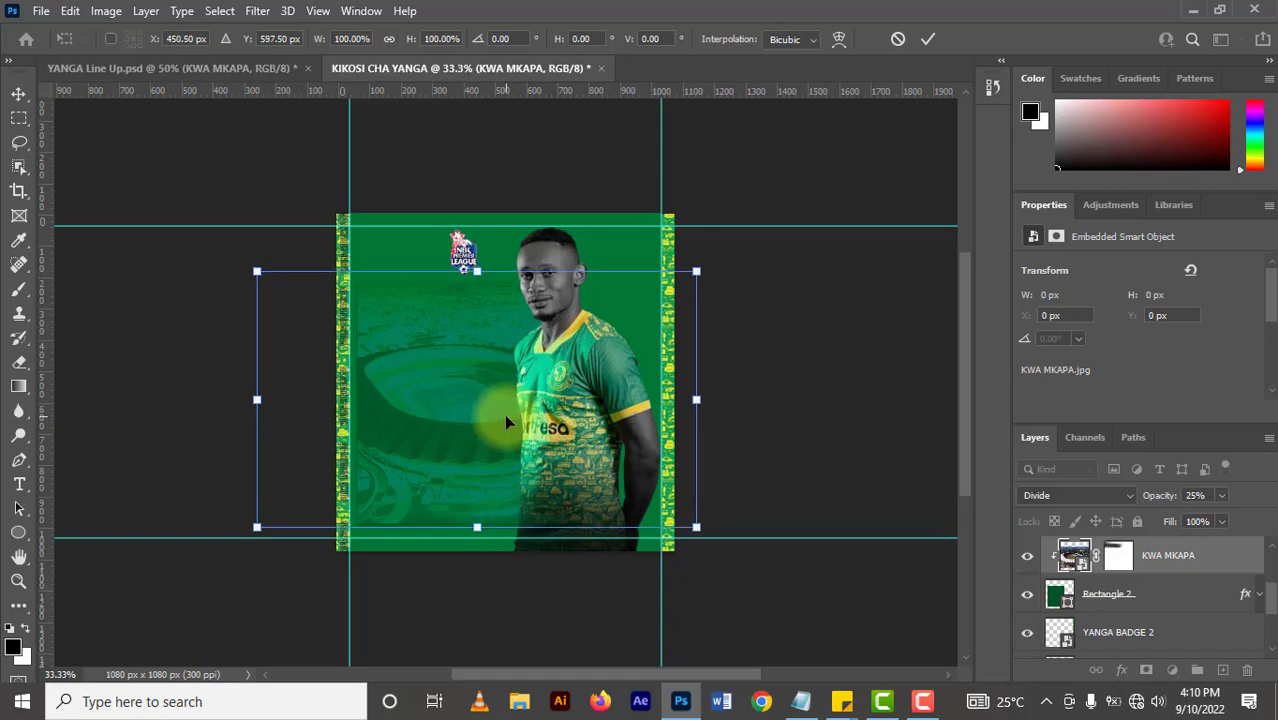
pyautogui.press('Return')
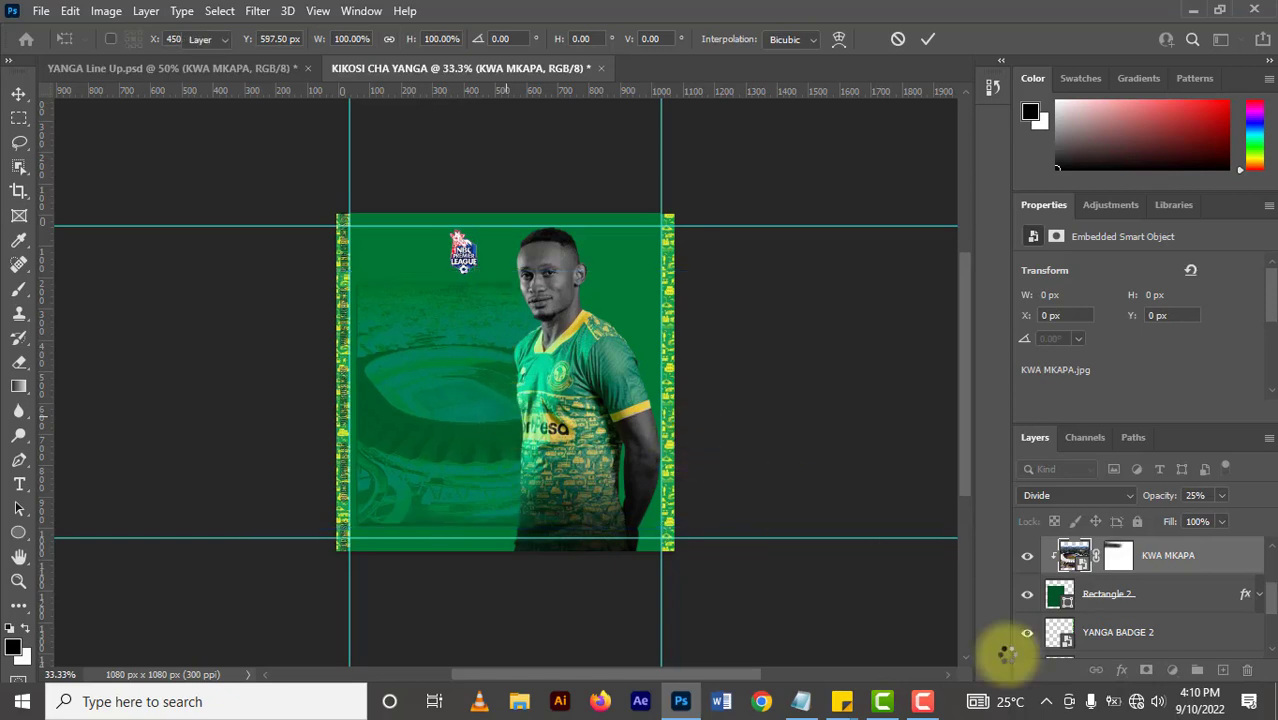
pyautogui.click(1168, 604)
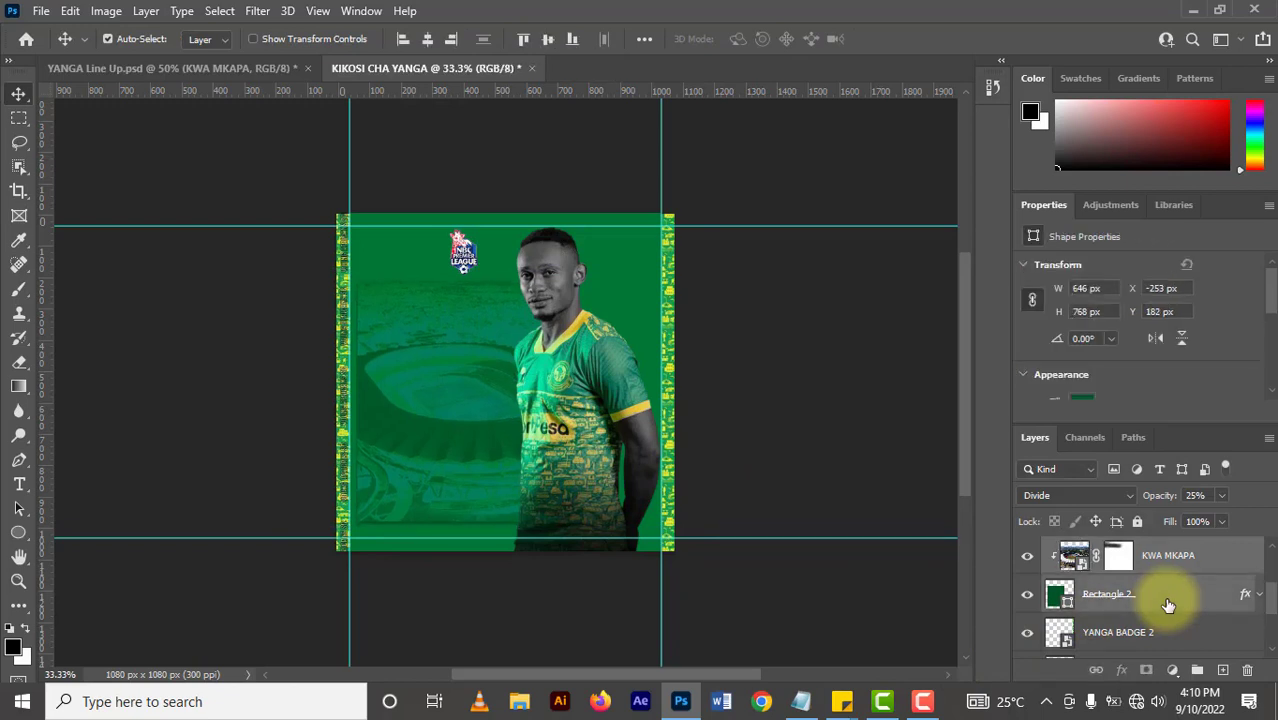
pyautogui.hotkey('shift', 'alt', 'n')
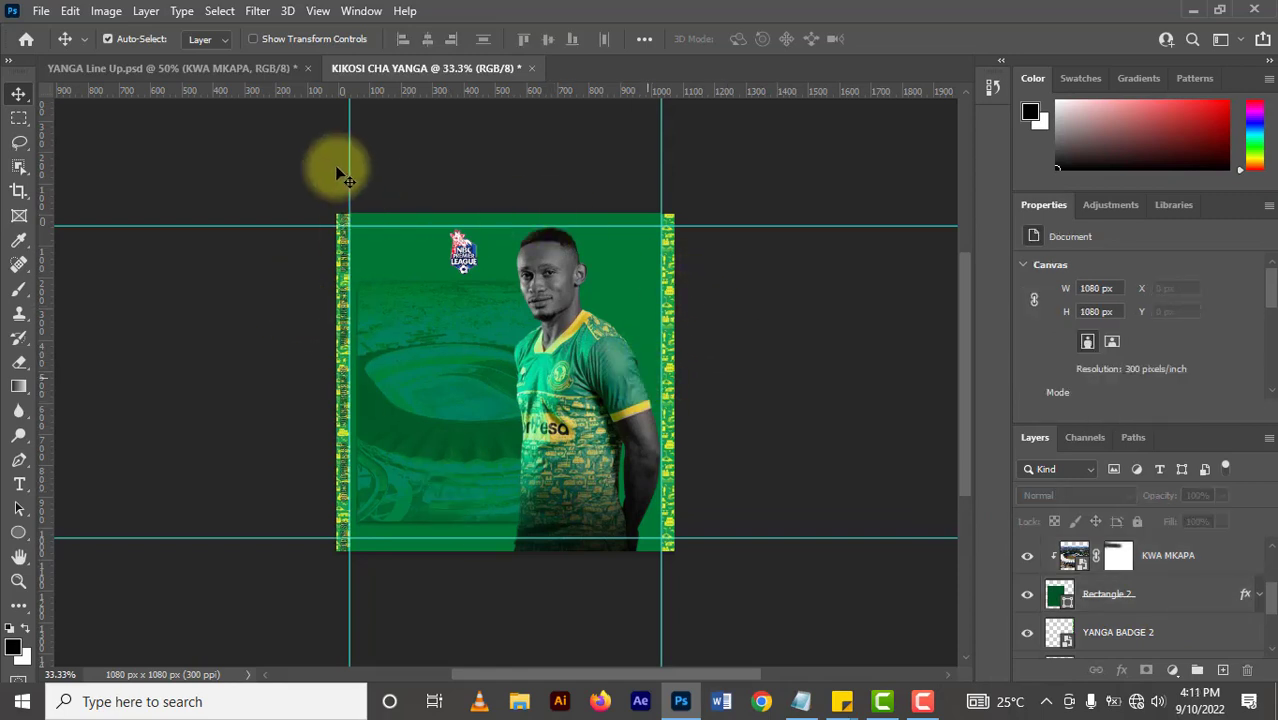
# - Copy the Dusty Surface Vol.1 - 02 texture layer into the KIKOSI CHA YANGA poster
pyautogui.click(249, 78)
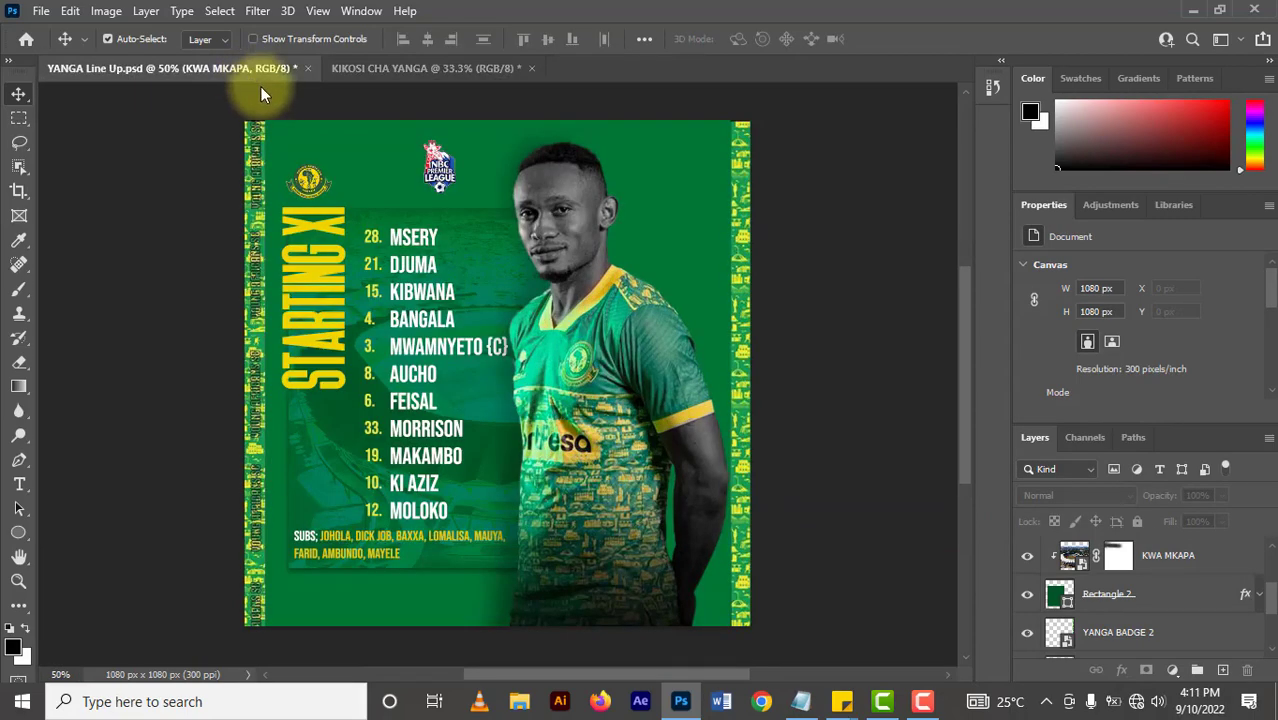
pyautogui.scroll(2, 1255, 615)
pyautogui.click(1255, 630)
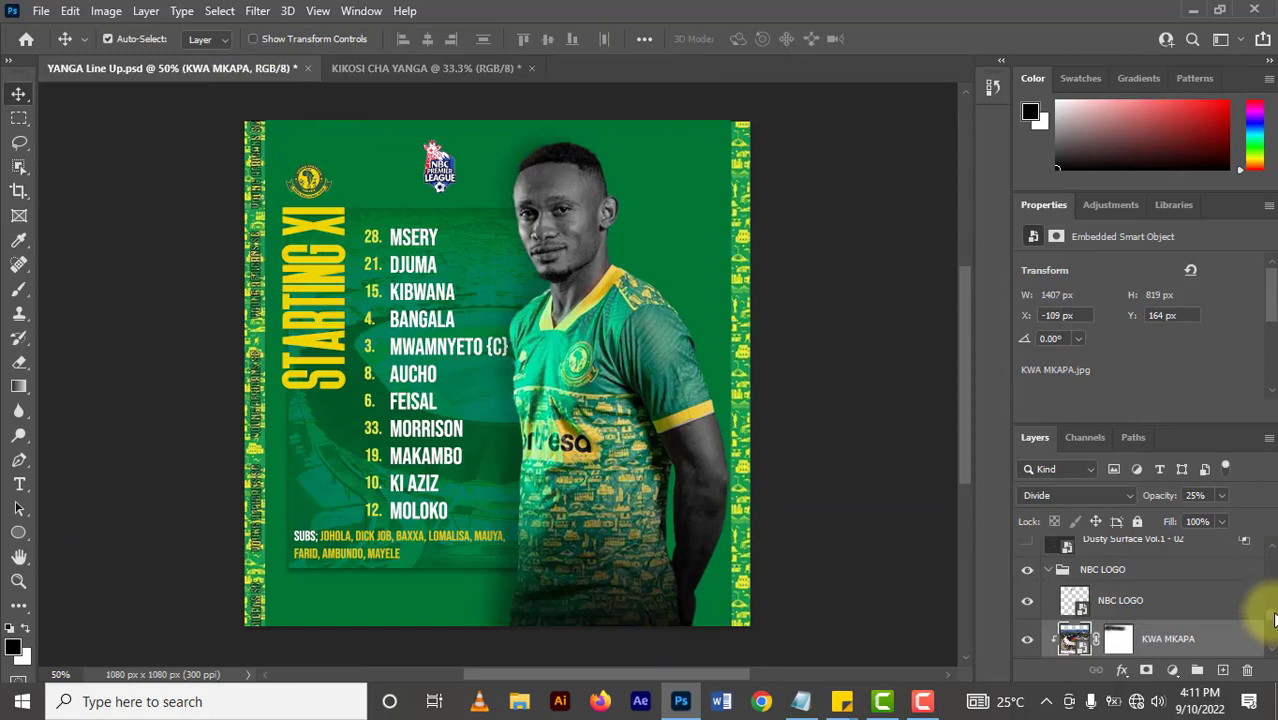
pyautogui.scroll(2, 1266, 610)
pyautogui.click(1080, 598)
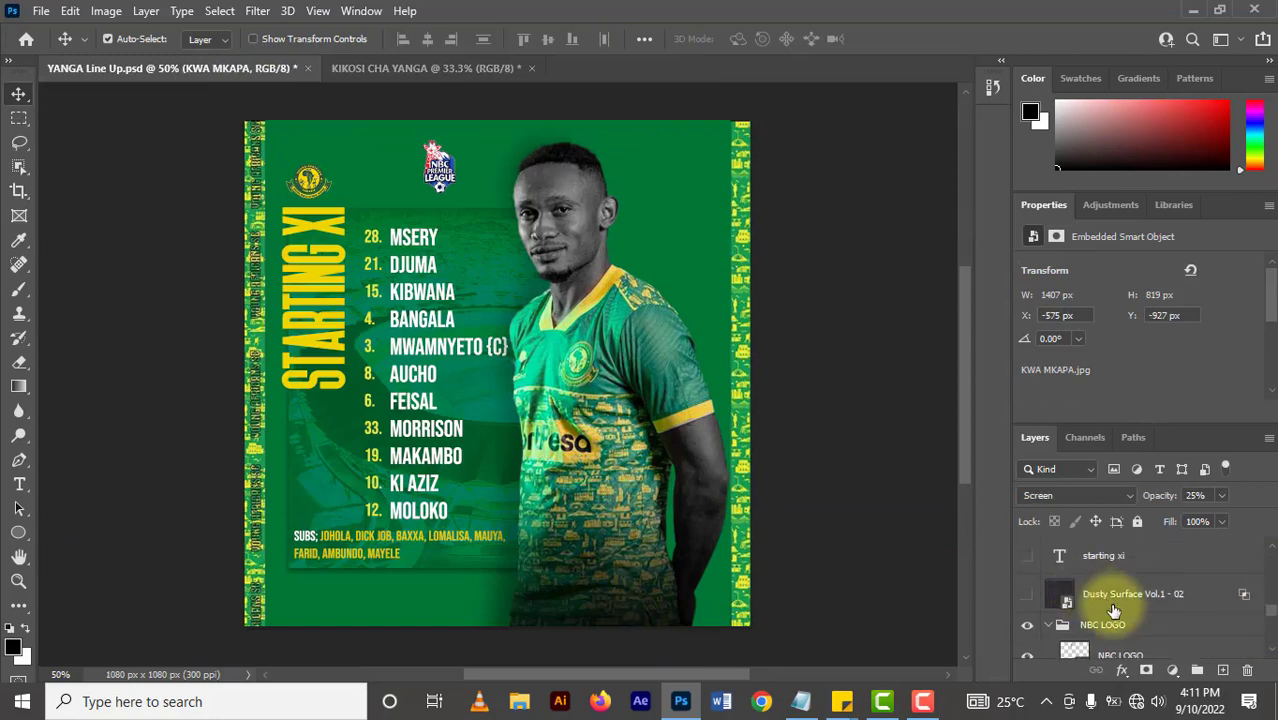
pyautogui.moveTo(1113, 607)
pyautogui.mouseDown()
pyautogui.moveTo(527, 83)
pyautogui.moveTo(494, 73)
pyautogui.moveTo(467, 345)
pyautogui.mouseUp()
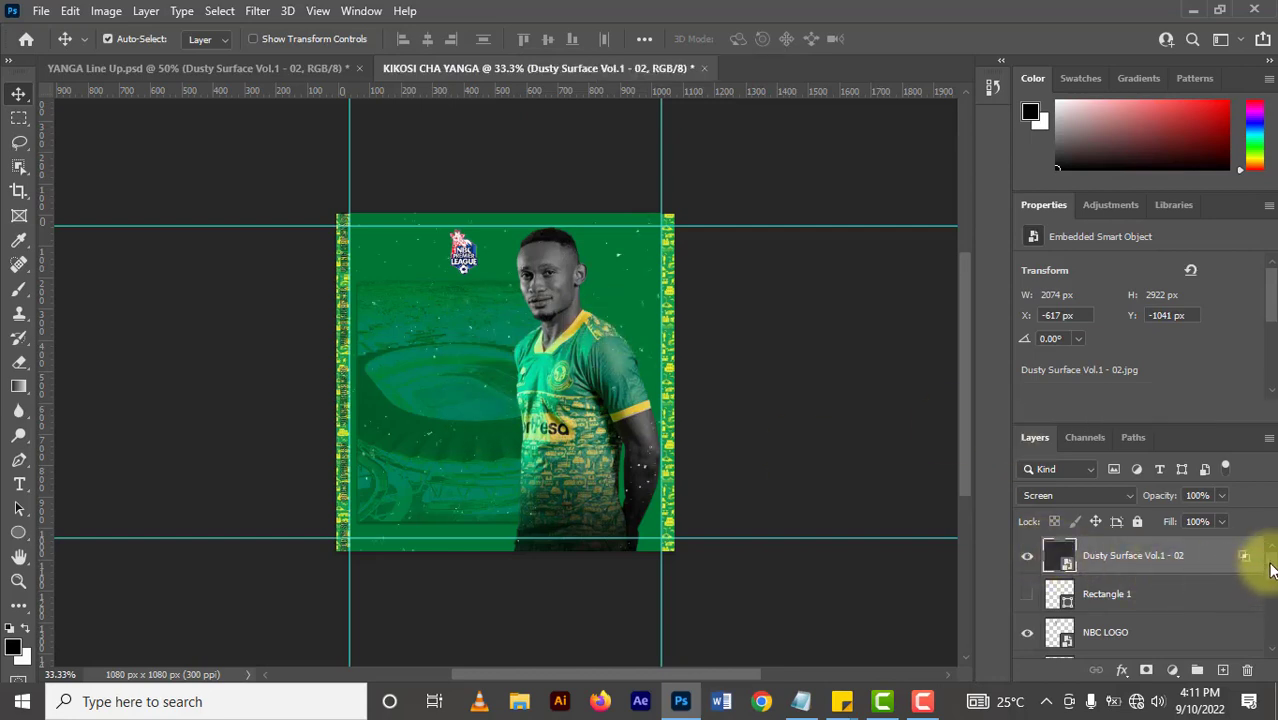
# - Place the Screen-mode texture layer beneath Player B&W and shift its position slightly
pyautogui.moveTo(1156, 560)
pyautogui.mouseDown()
pyautogui.moveTo(1150, 712)
pyautogui.moveTo(1141, 546)
pyautogui.mouseUp()
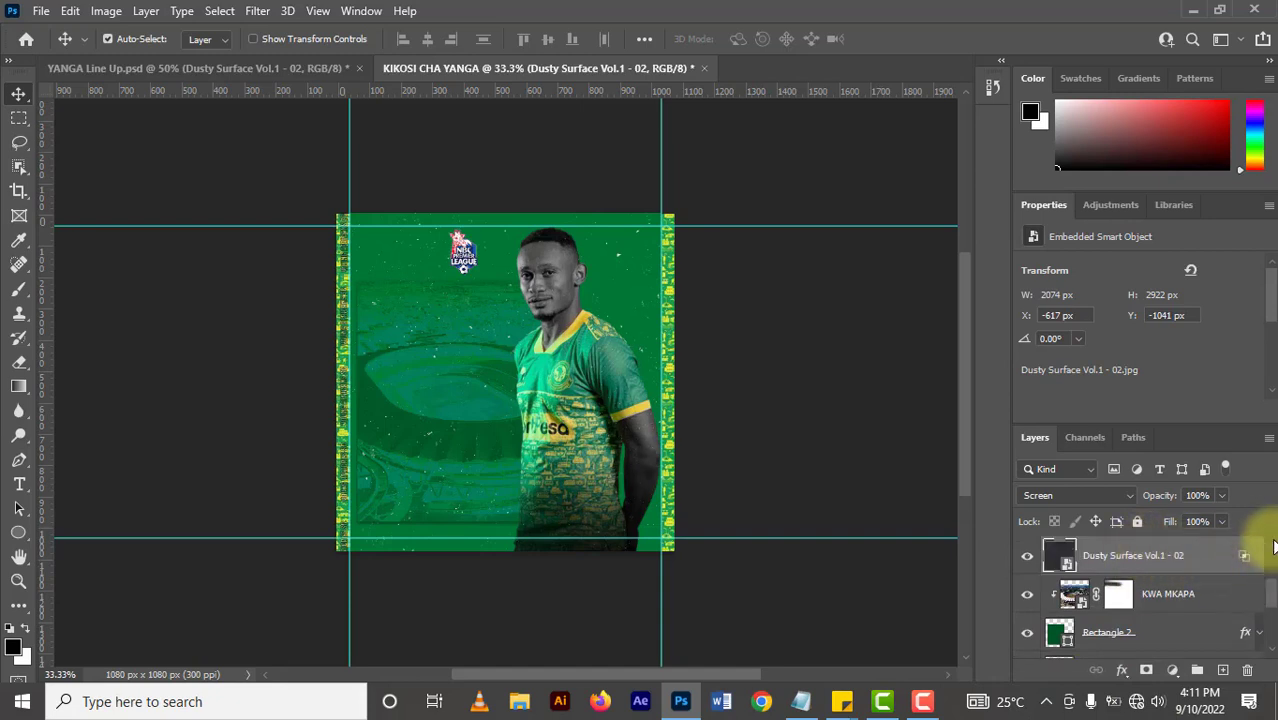
pyautogui.scroll(1, 1274, 546)
pyautogui.scroll(1, 1274, 546)
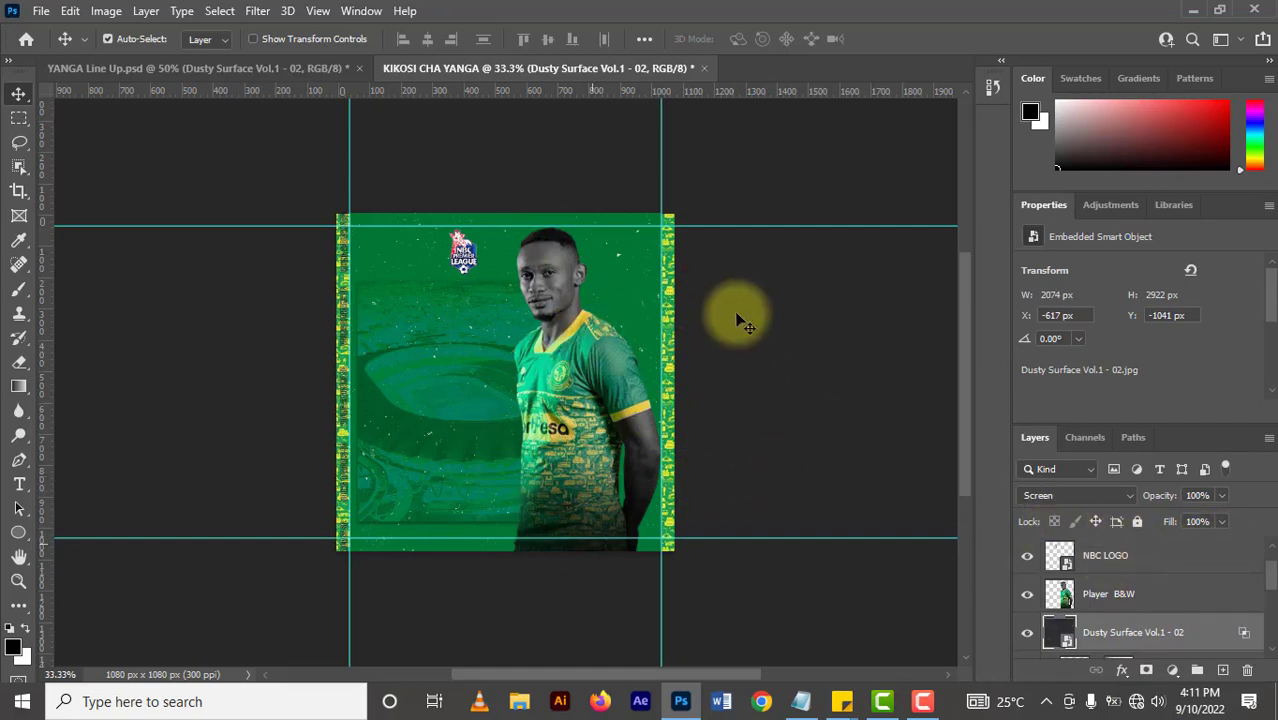
pyautogui.scroll(3, 737, 320)
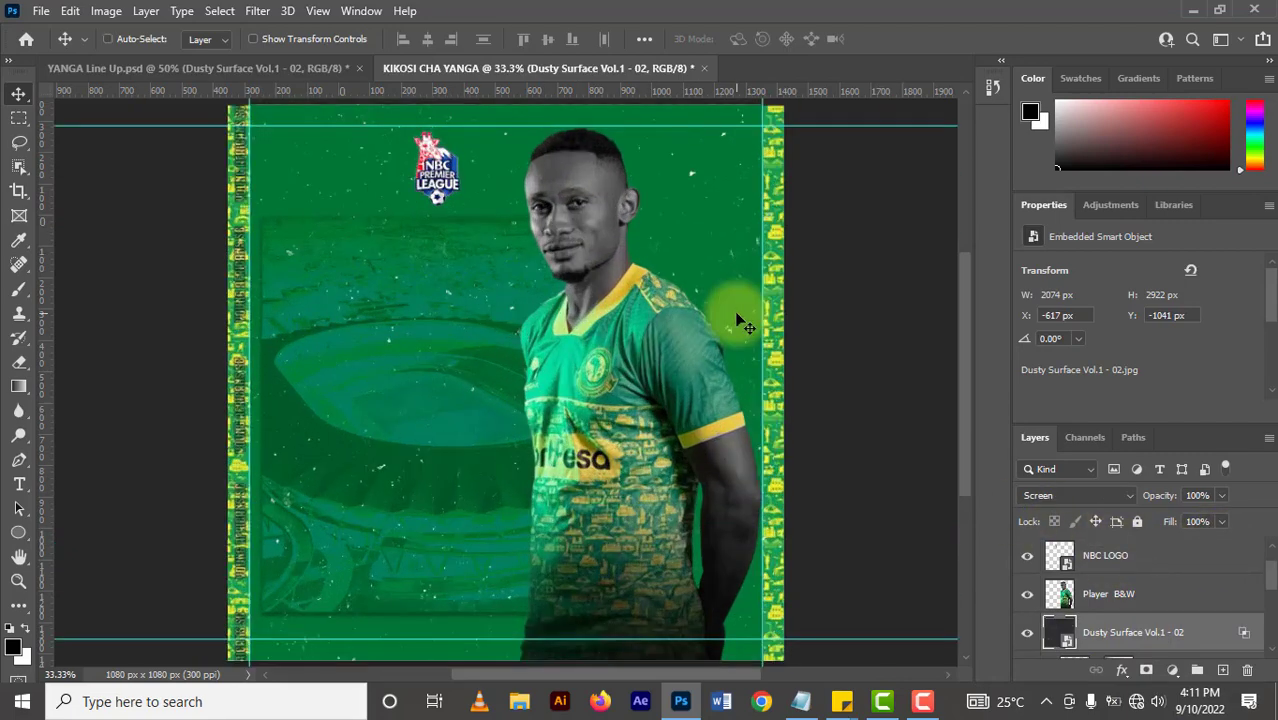
pyautogui.scroll(-1, 737, 320)
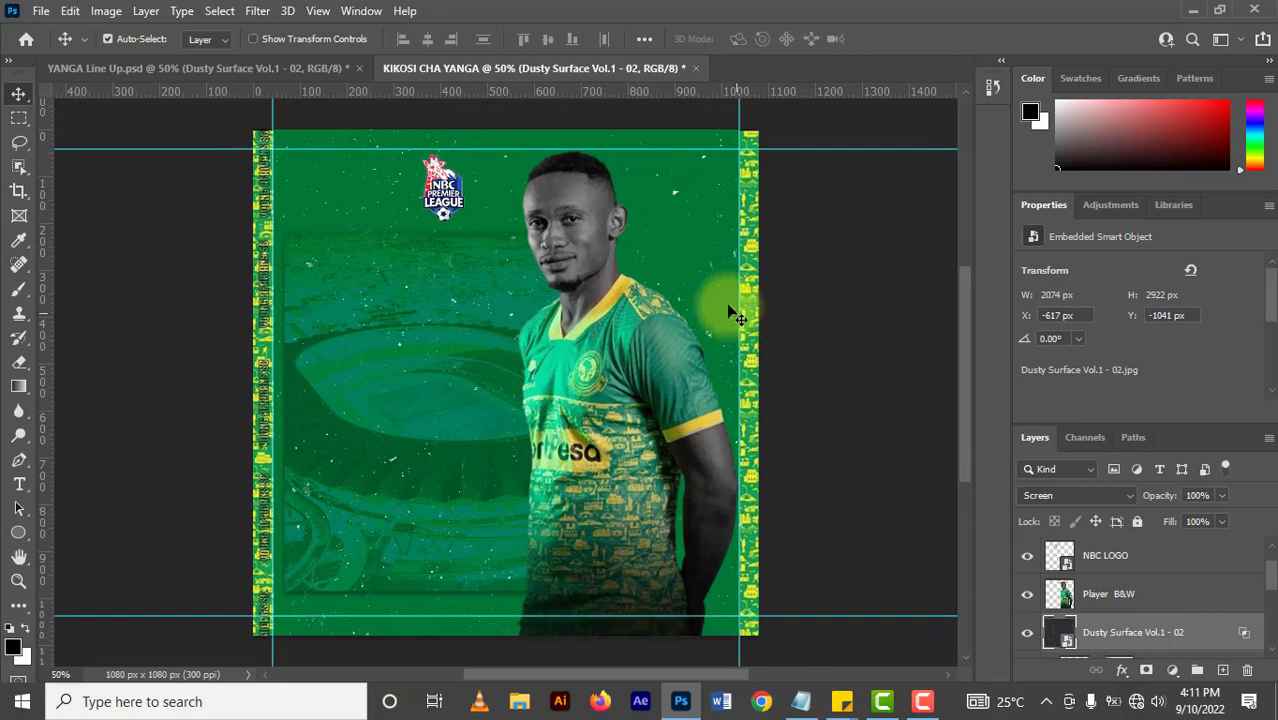
pyautogui.click(291, 66)
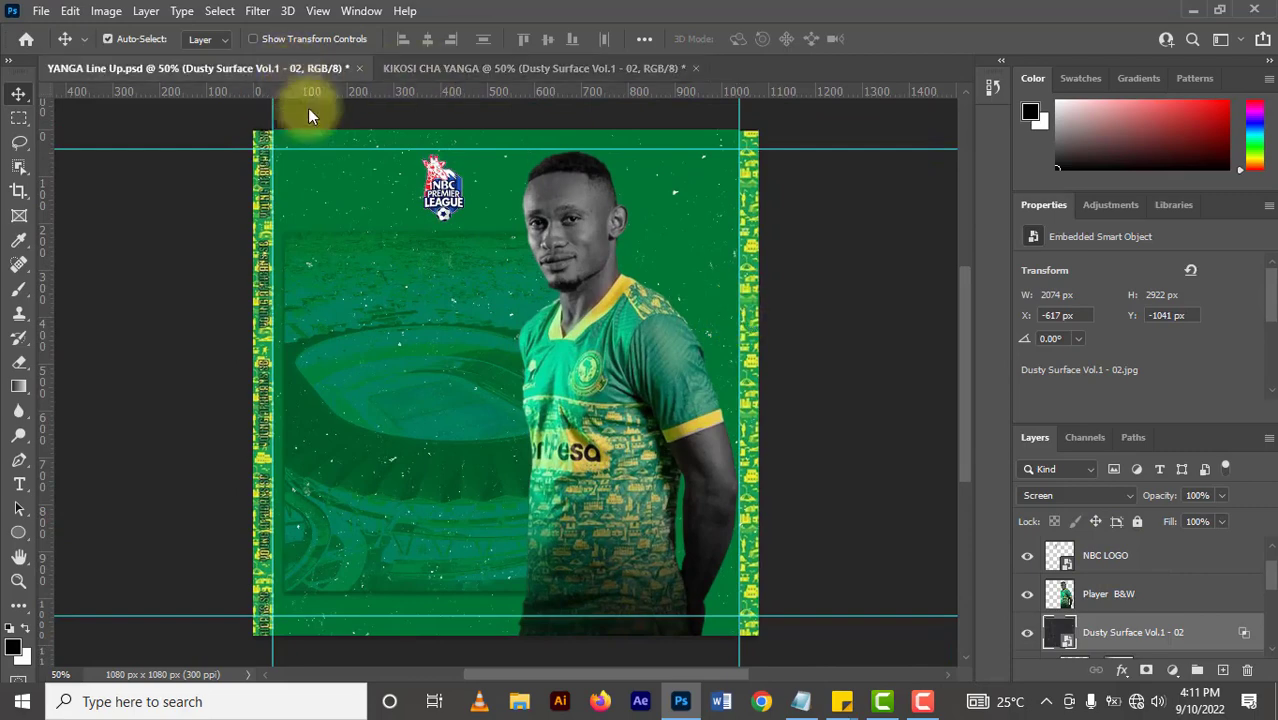
pyautogui.moveTo(408, 248); pyautogui.dragTo(398, 238)
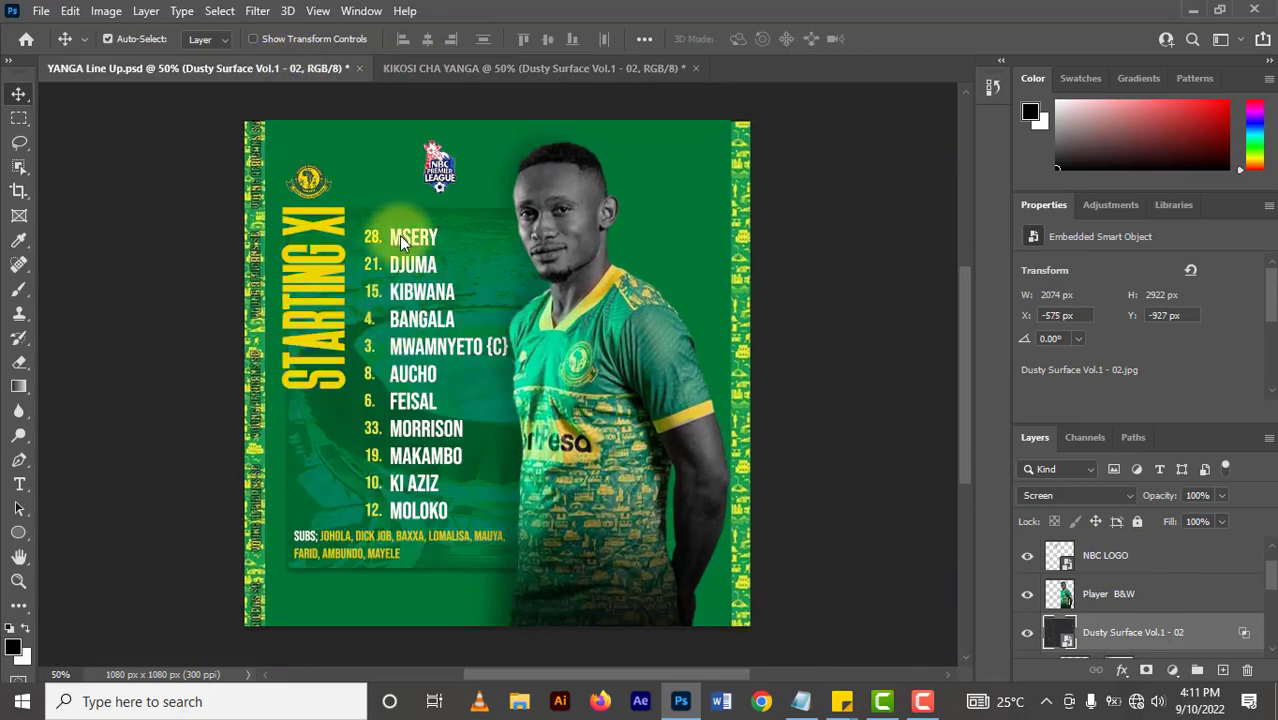
# - Drag the white player-names text layer from YANGA Line Up onto the KIKOSI CHA YANGA canvas
pyautogui.click(399, 235)
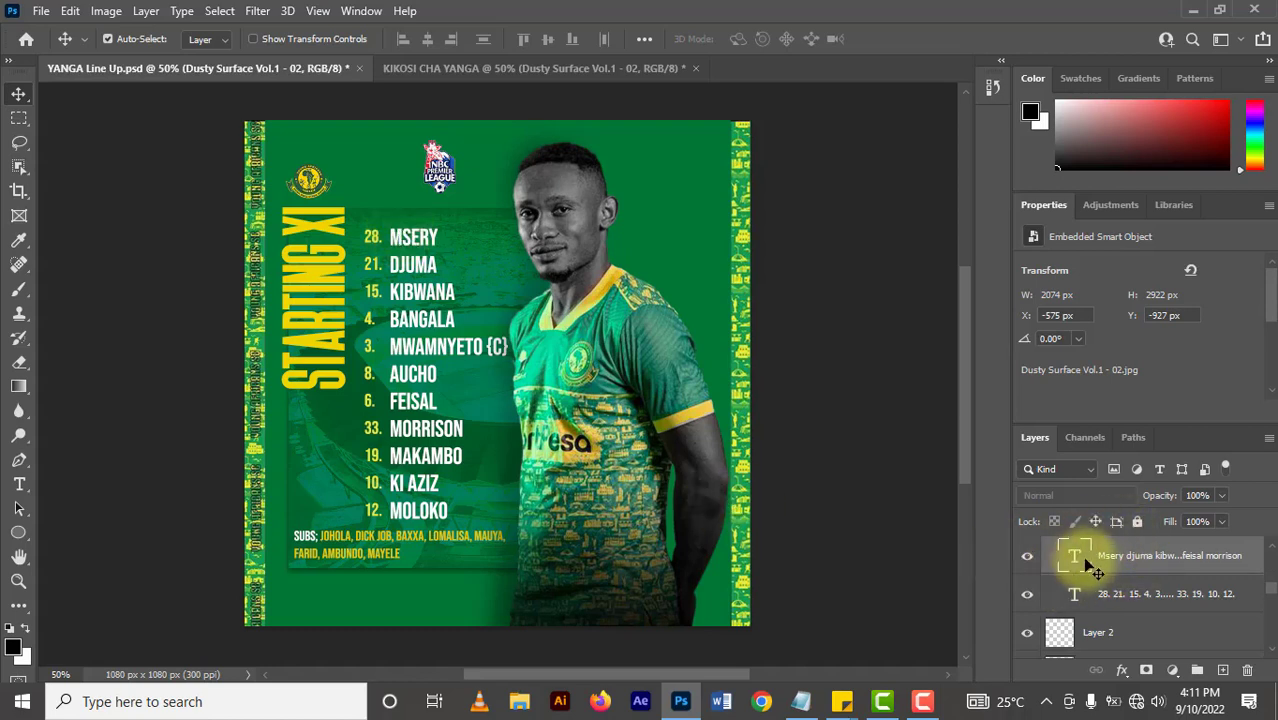
pyautogui.click(1110, 560)
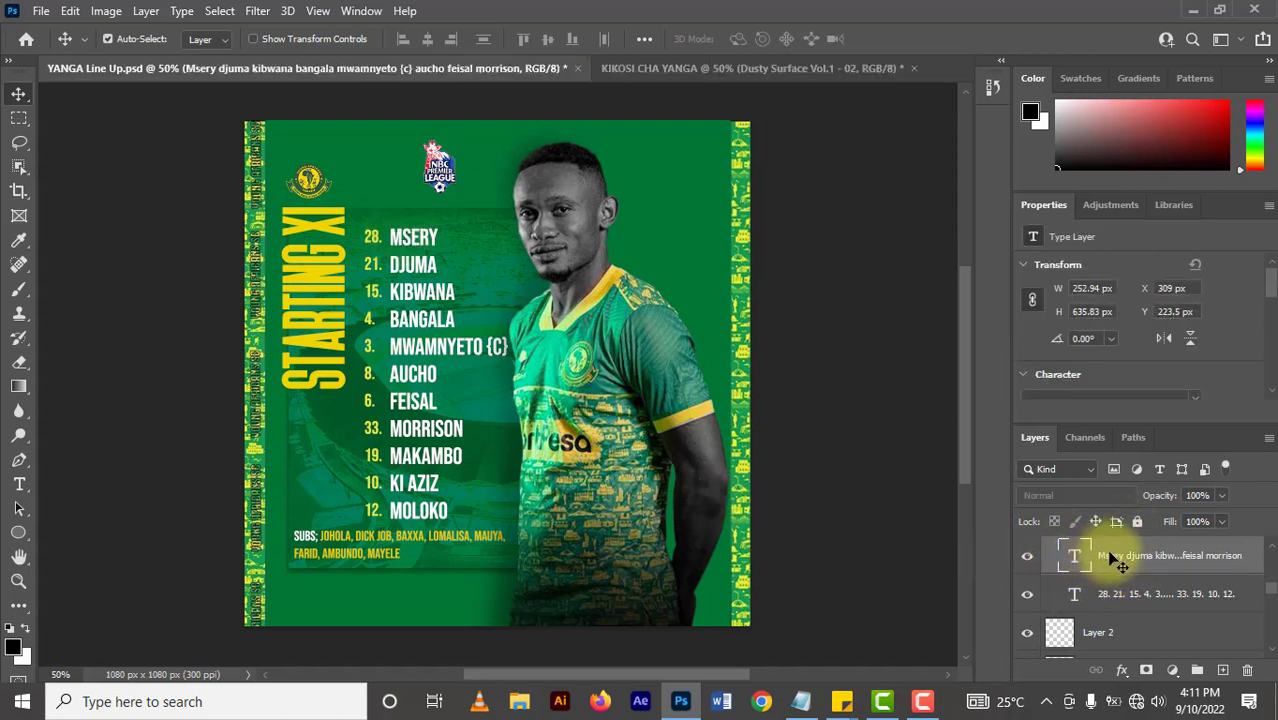
pyautogui.moveTo(1112, 560)
pyautogui.mouseDown()
pyautogui.moveTo(615, 158)
pyautogui.moveTo(698, 70)
pyautogui.mouseUp()
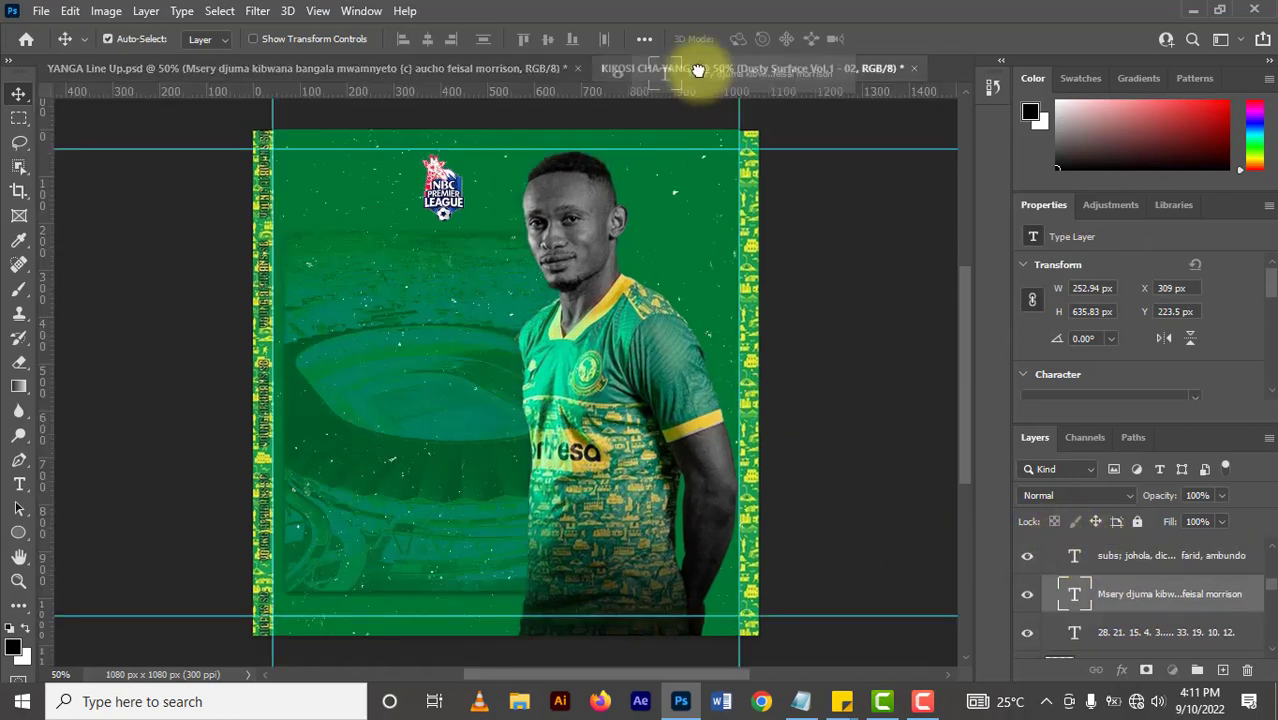
pyautogui.moveTo(698, 70); pyautogui.dragTo(463, 403)
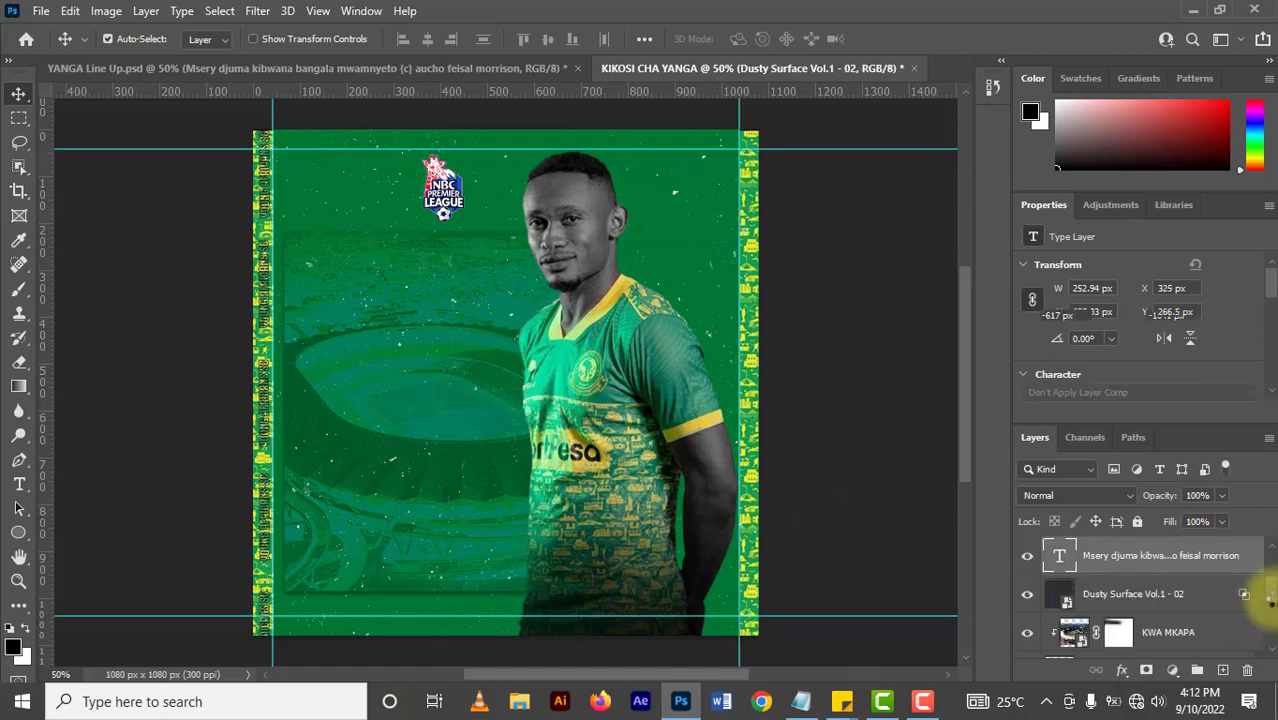
pyautogui.scroll(2, 1271, 583)
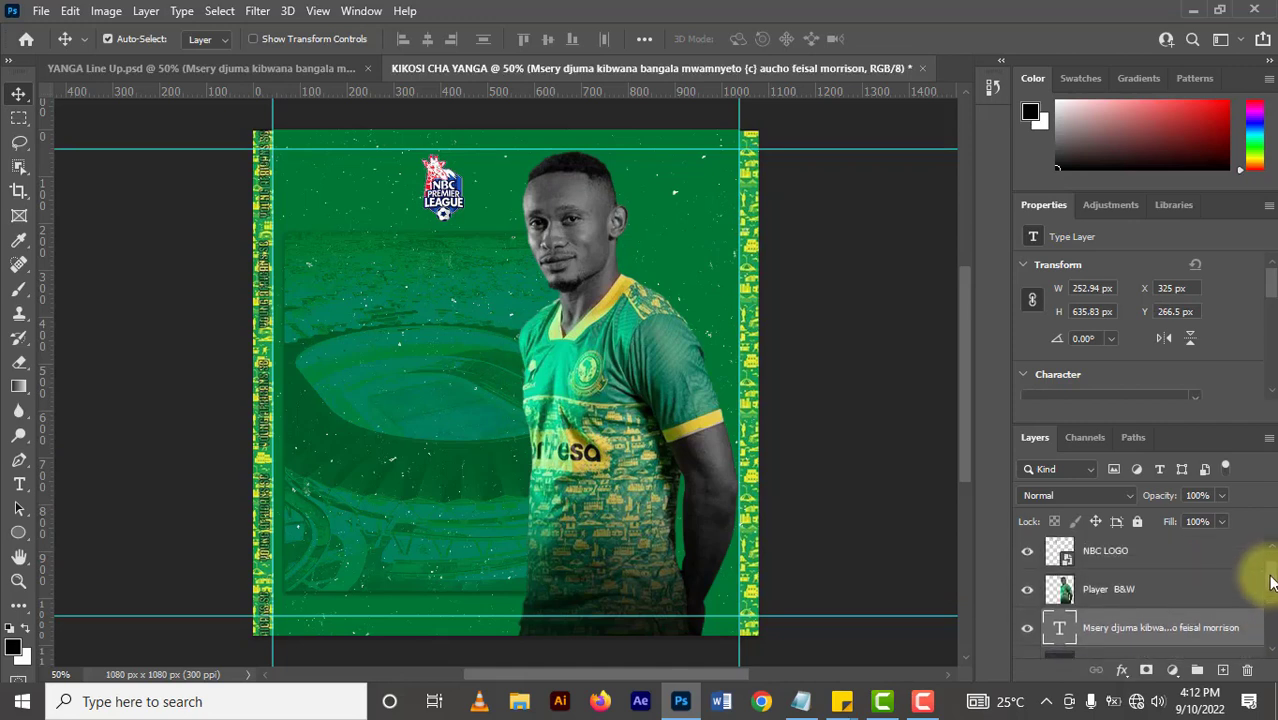
pyautogui.scroll(1, 1271, 580)
pyautogui.scroll(-2, 1271, 580)
pyautogui.scroll(-1, 1271, 595)
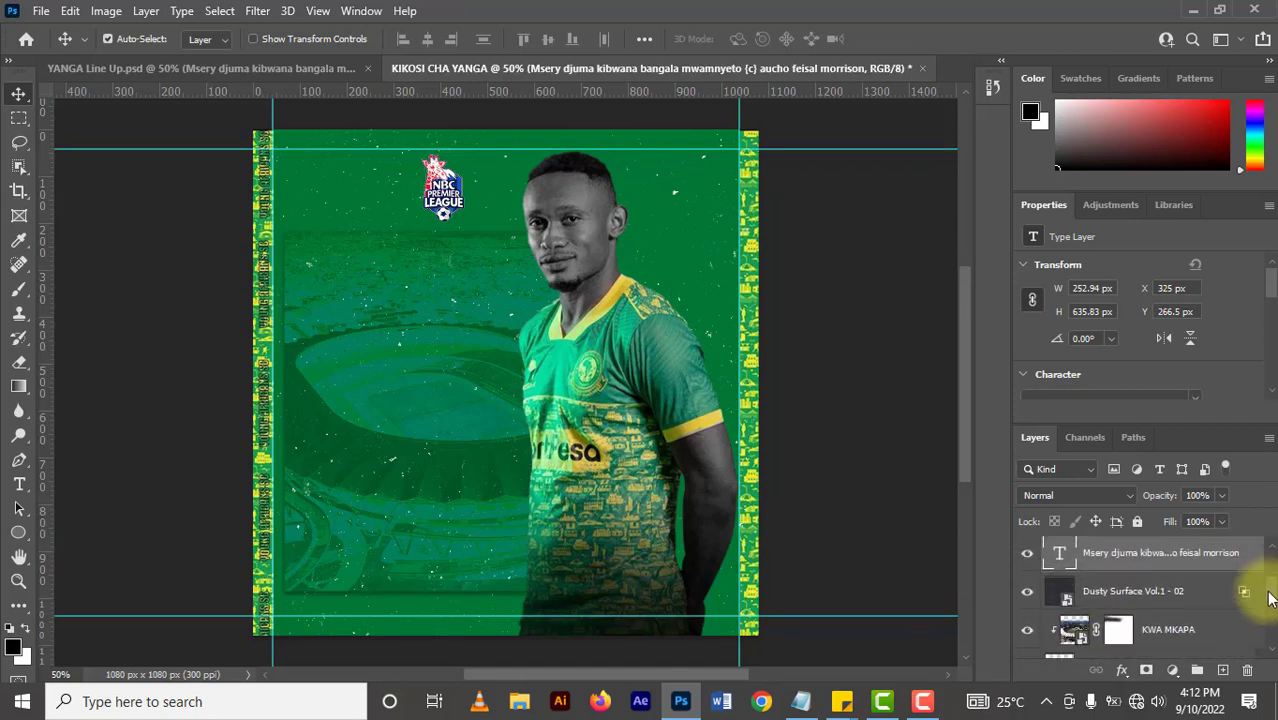
# - Show the dropped name list and keep its leading at 14 pt
pyautogui.click(1221, 495)
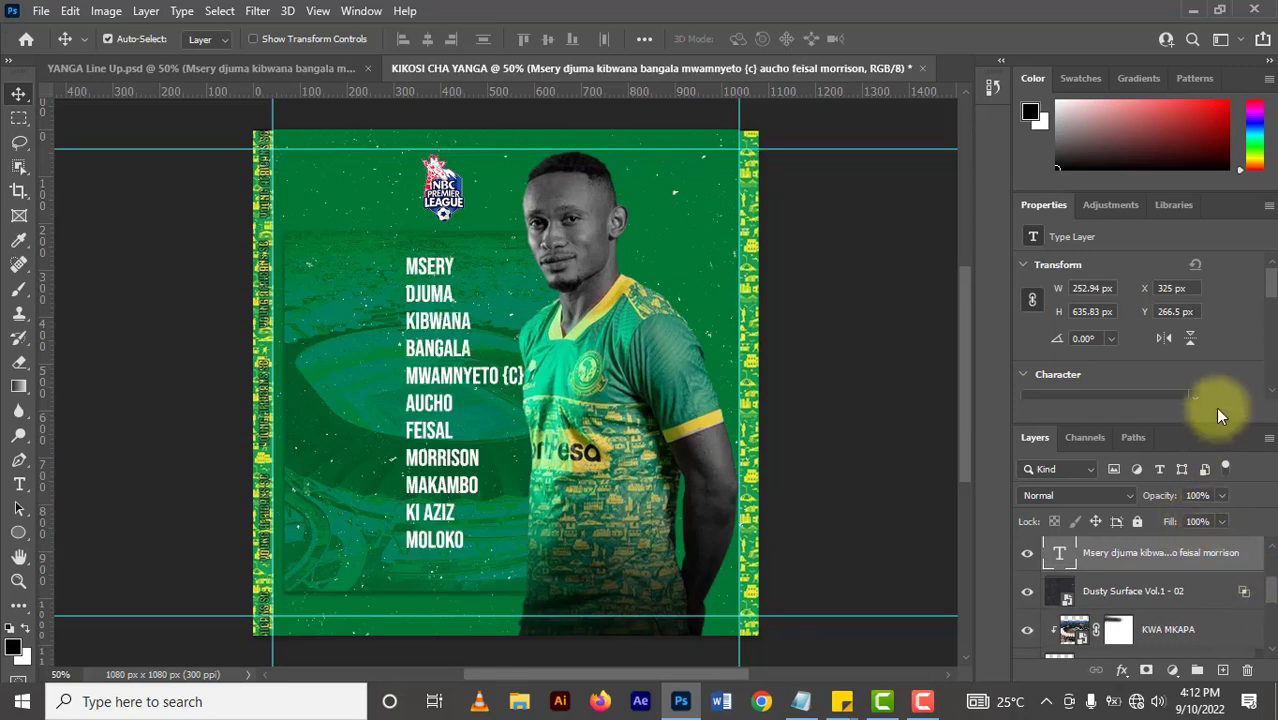
pyautogui.scroll(-1, 1258, 300)
pyautogui.scroll(-2, 1260, 310)
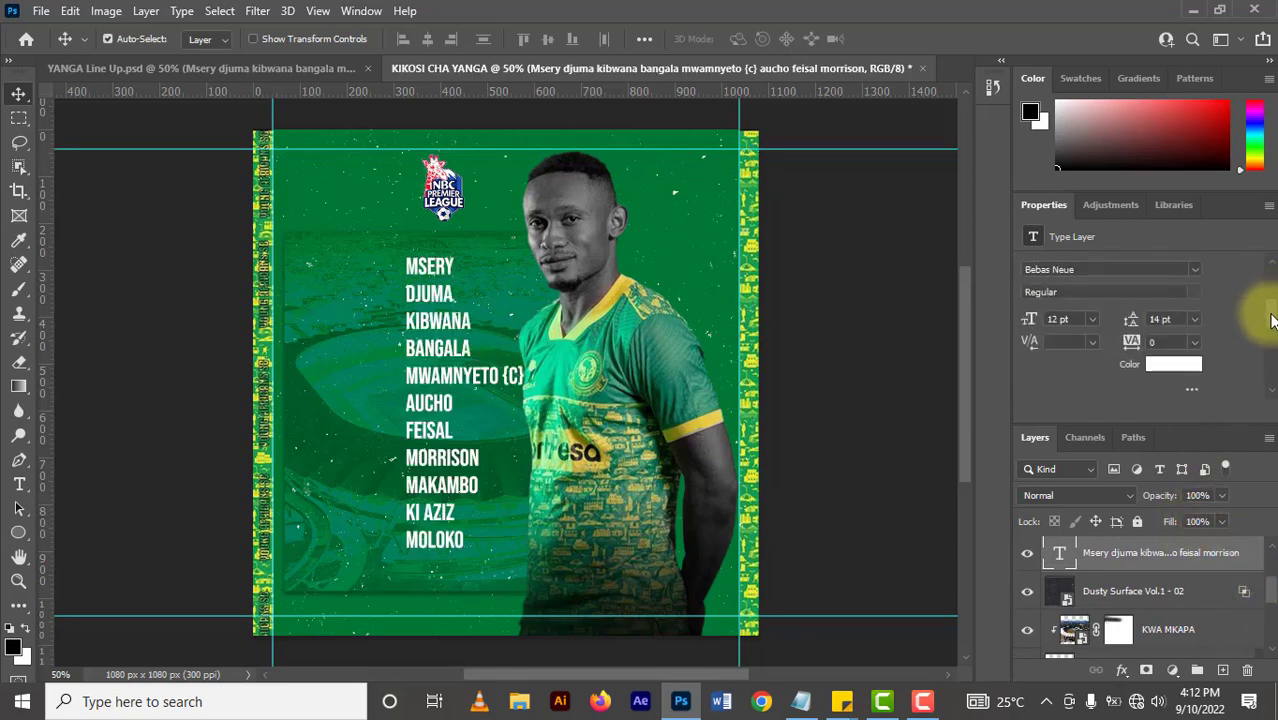
pyautogui.scroll(1, 1255, 312)
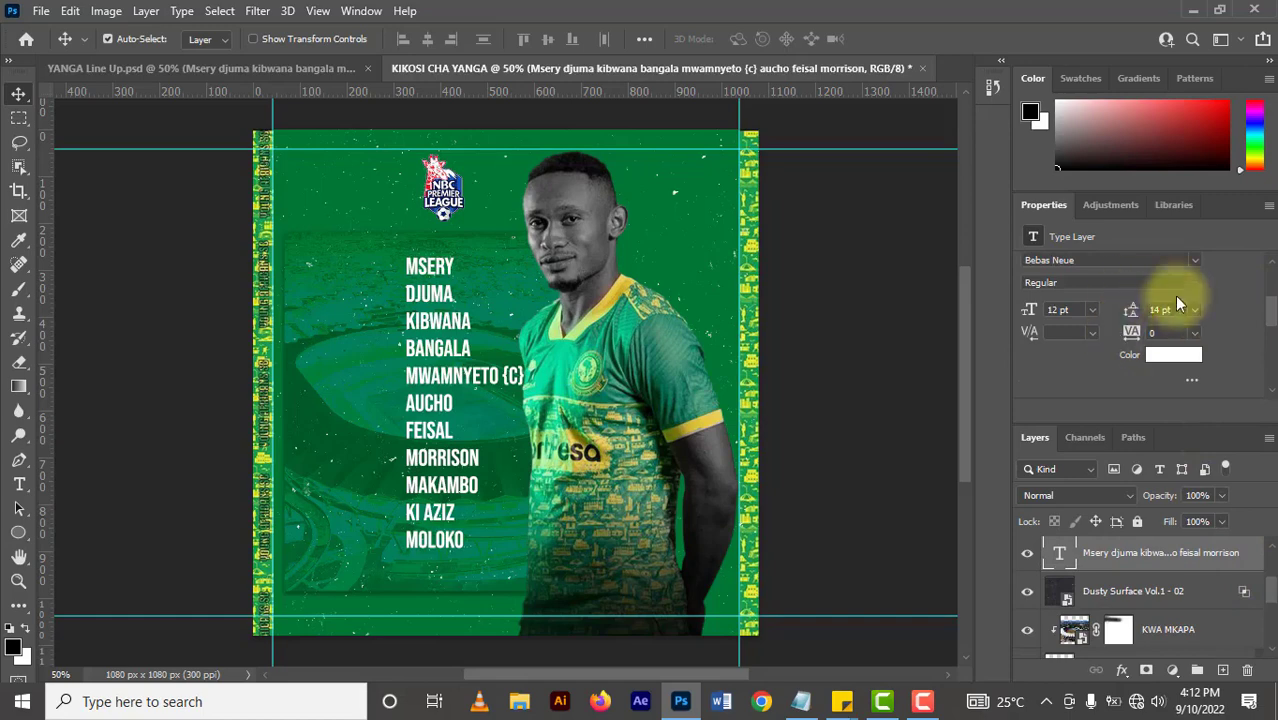
pyautogui.click(1194, 310)
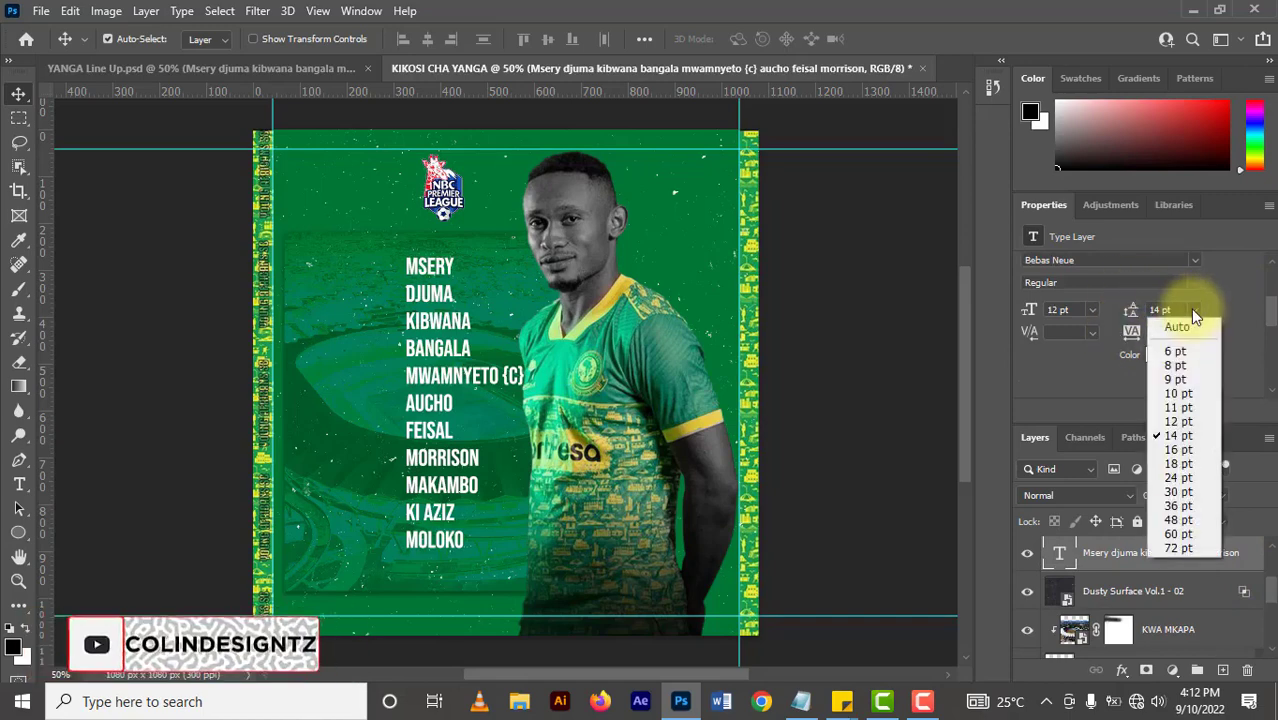
pyautogui.click(1170, 437)
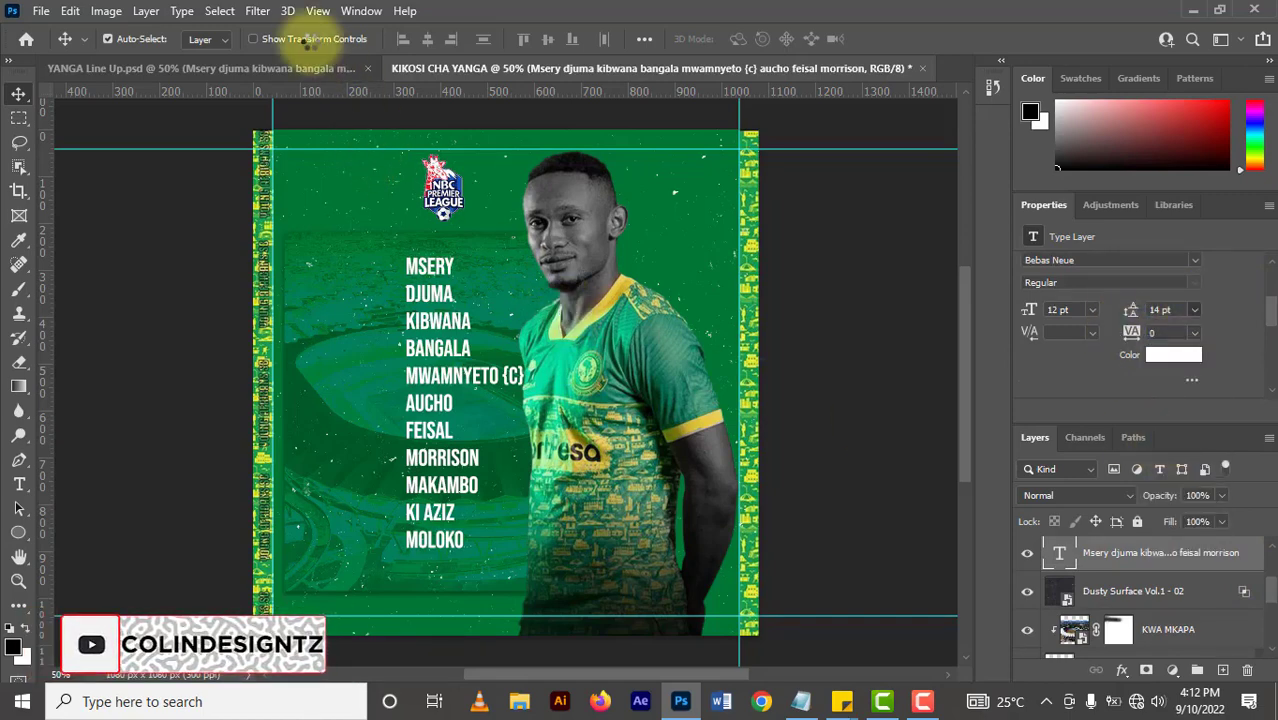
pyautogui.press('t')
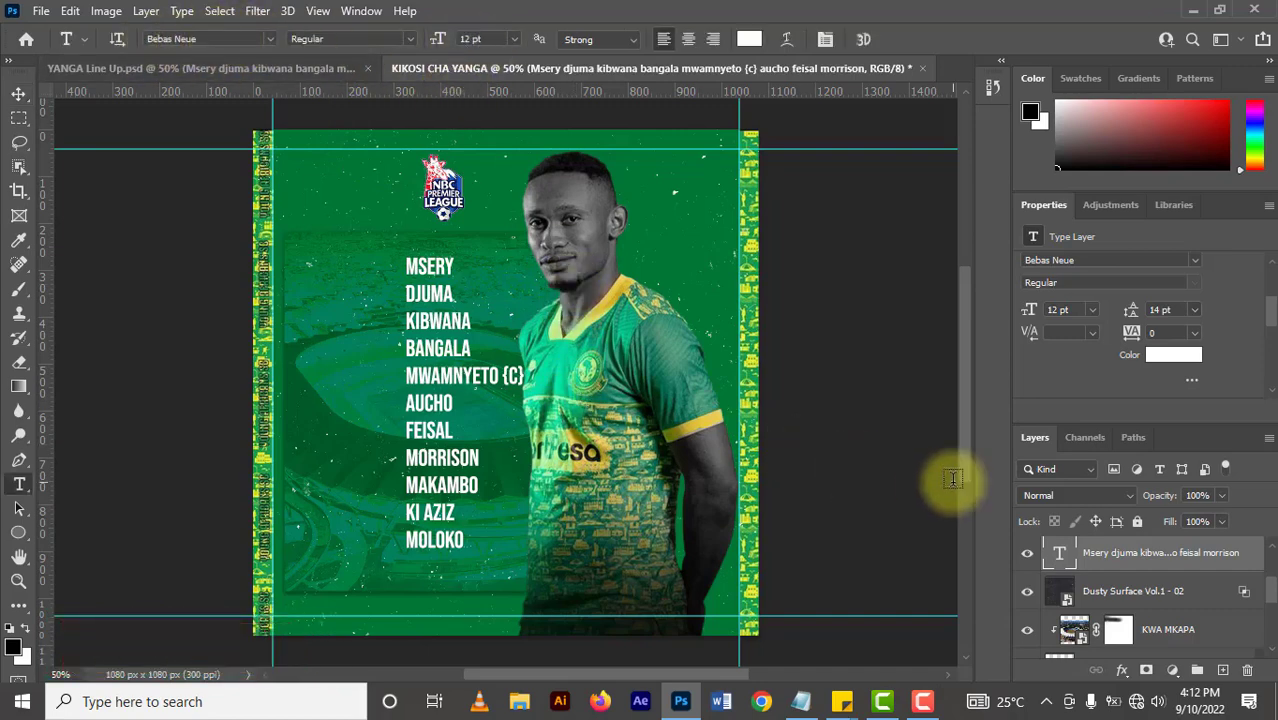
pyautogui.press('v')
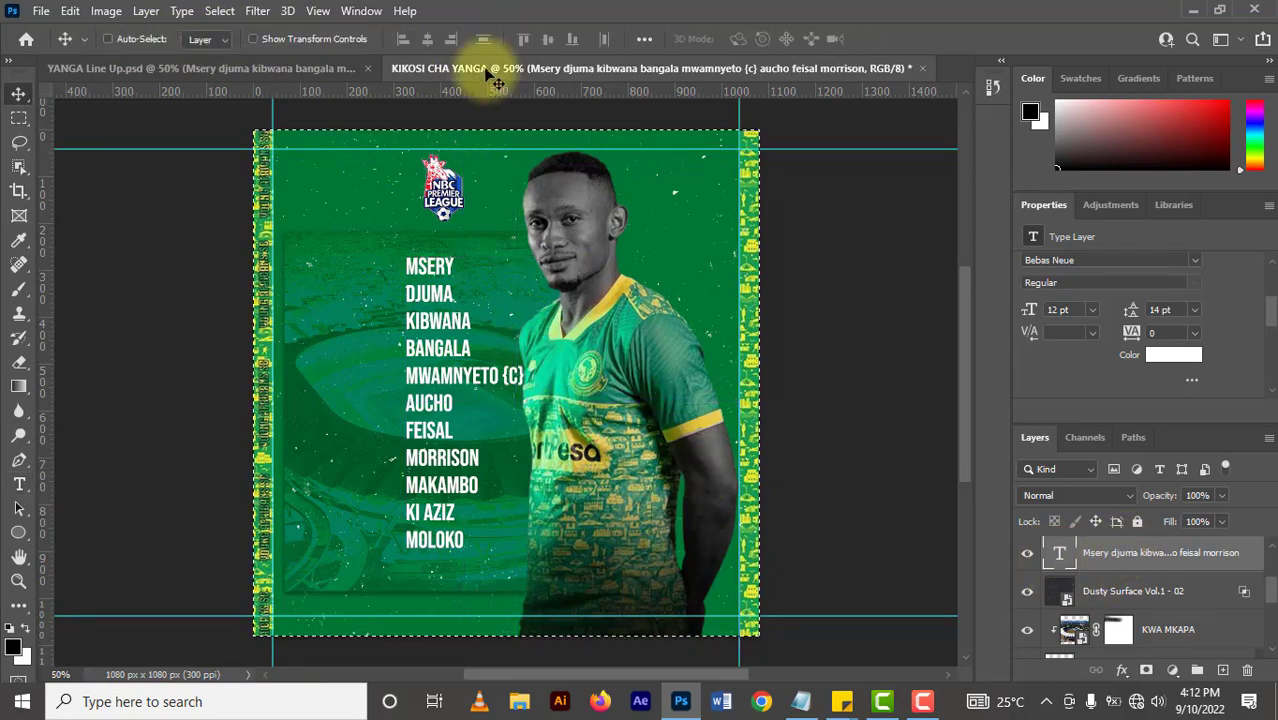
# - Try centring the names vertically, undo it, then drag the jersey-number list across
pyautogui.hotkey('ctrl', 'a')
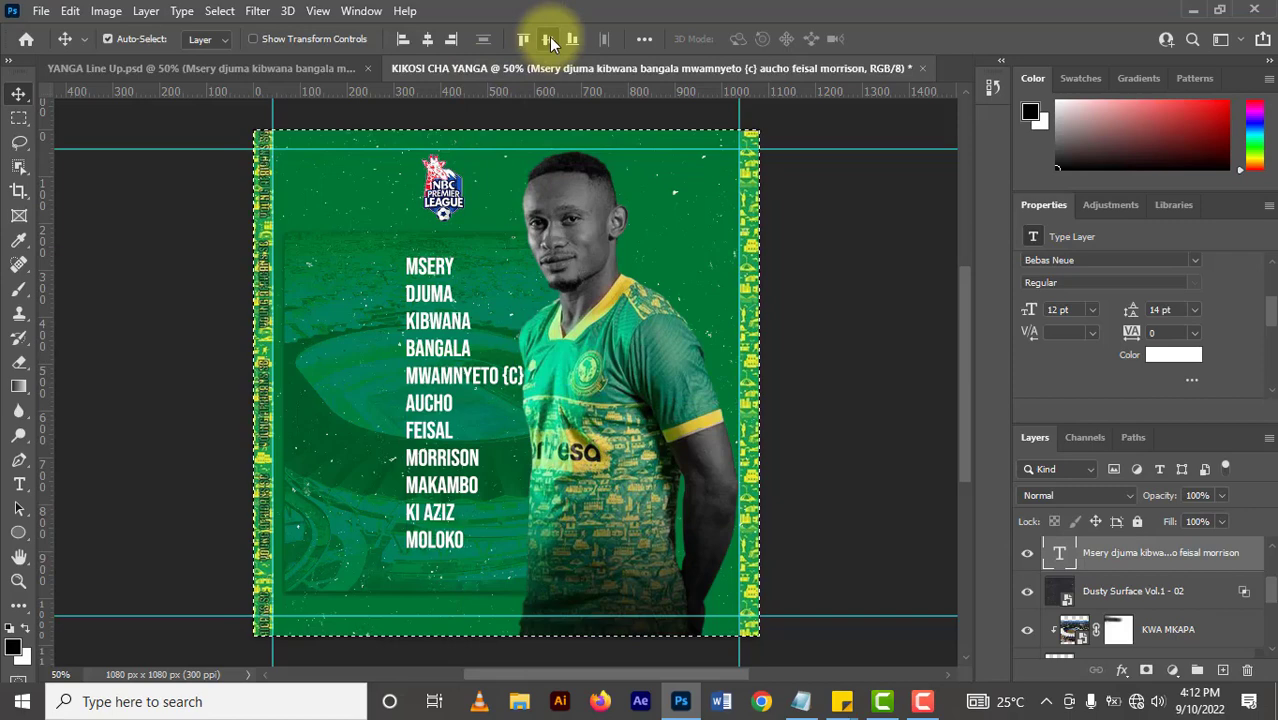
pyautogui.click(549, 37)
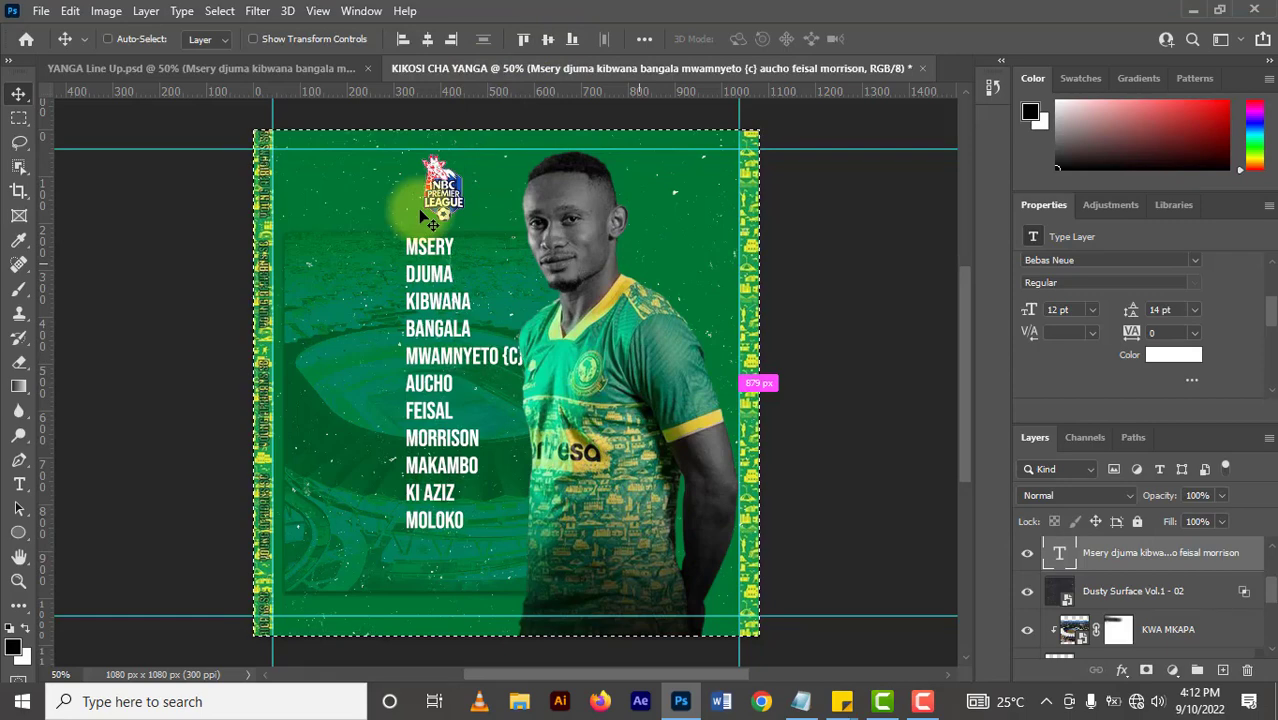
pyautogui.hotkey('ctrl', 'z')
pyautogui.hotkey('ctrl', 'd')
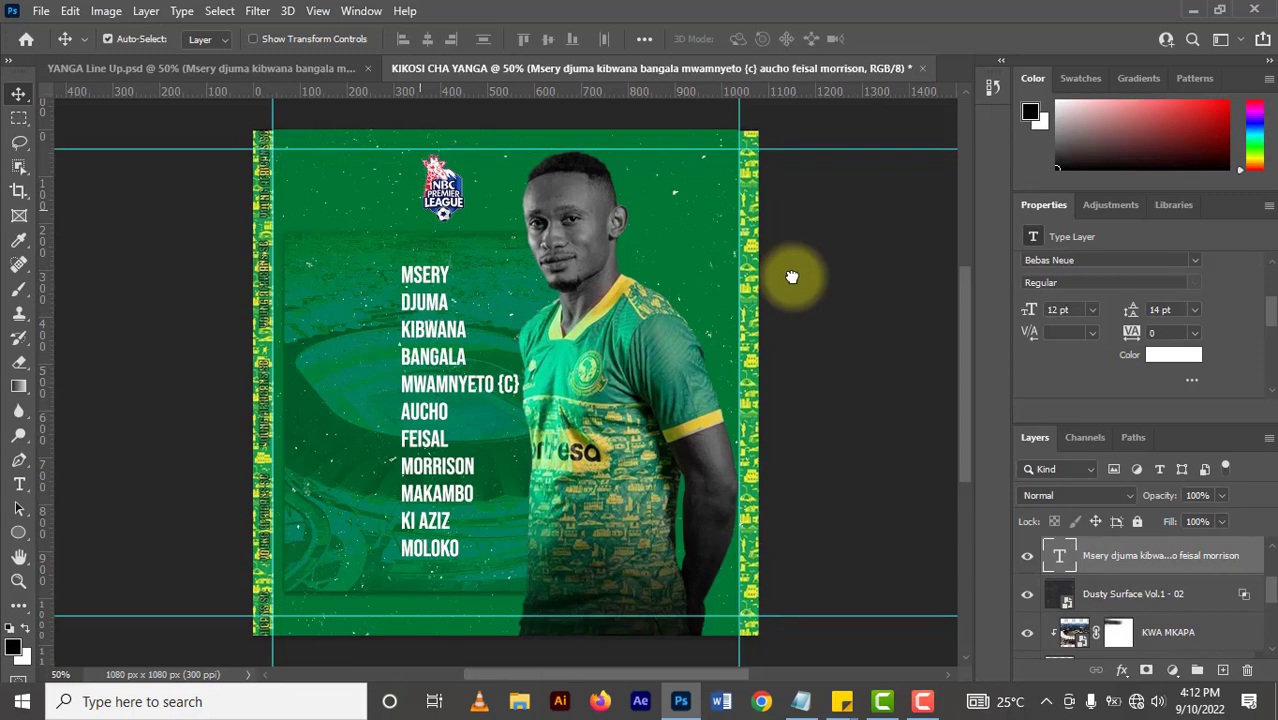
pyautogui.moveTo(792, 276)
pyautogui.mouseDown()
pyautogui.moveTo(581, 68)
pyautogui.moveTo(644, 80)
pyautogui.mouseUp()
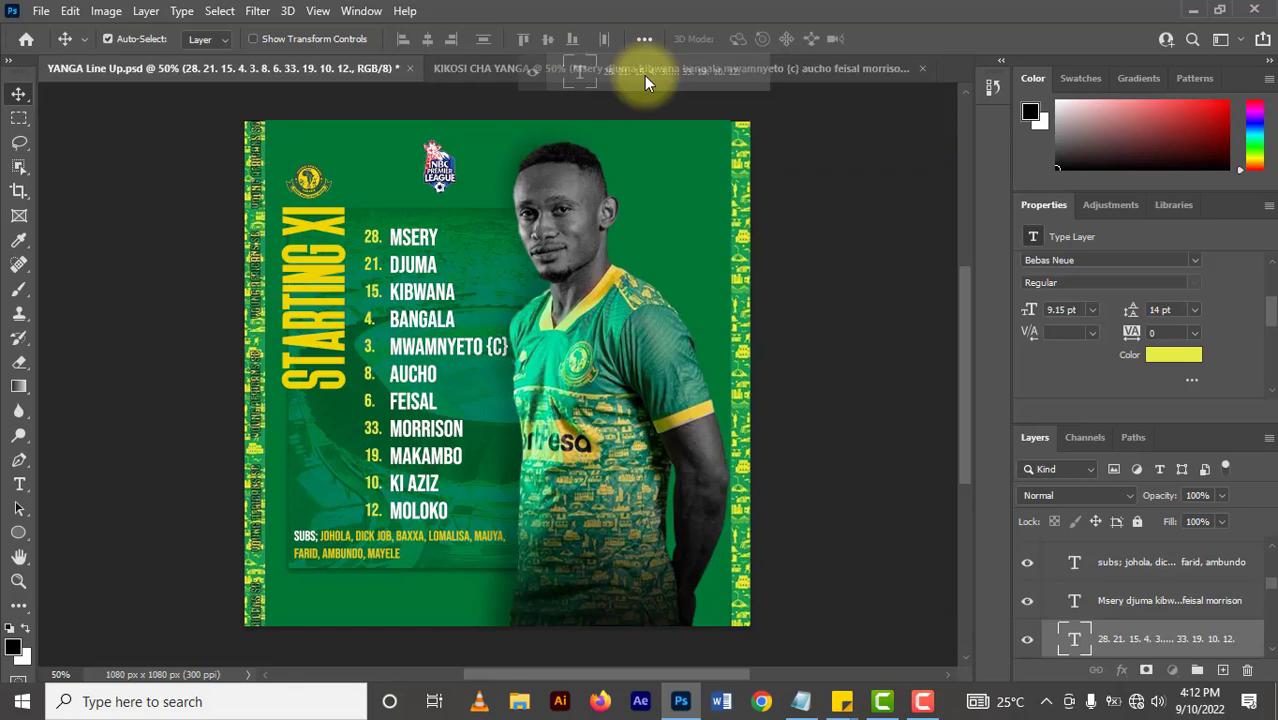
# - Drop the jersey-number list into KIKOSI CHA YANGA and colour it yellow #e6ec45
pyautogui.moveTo(644, 75); pyautogui.dragTo(644, 75)
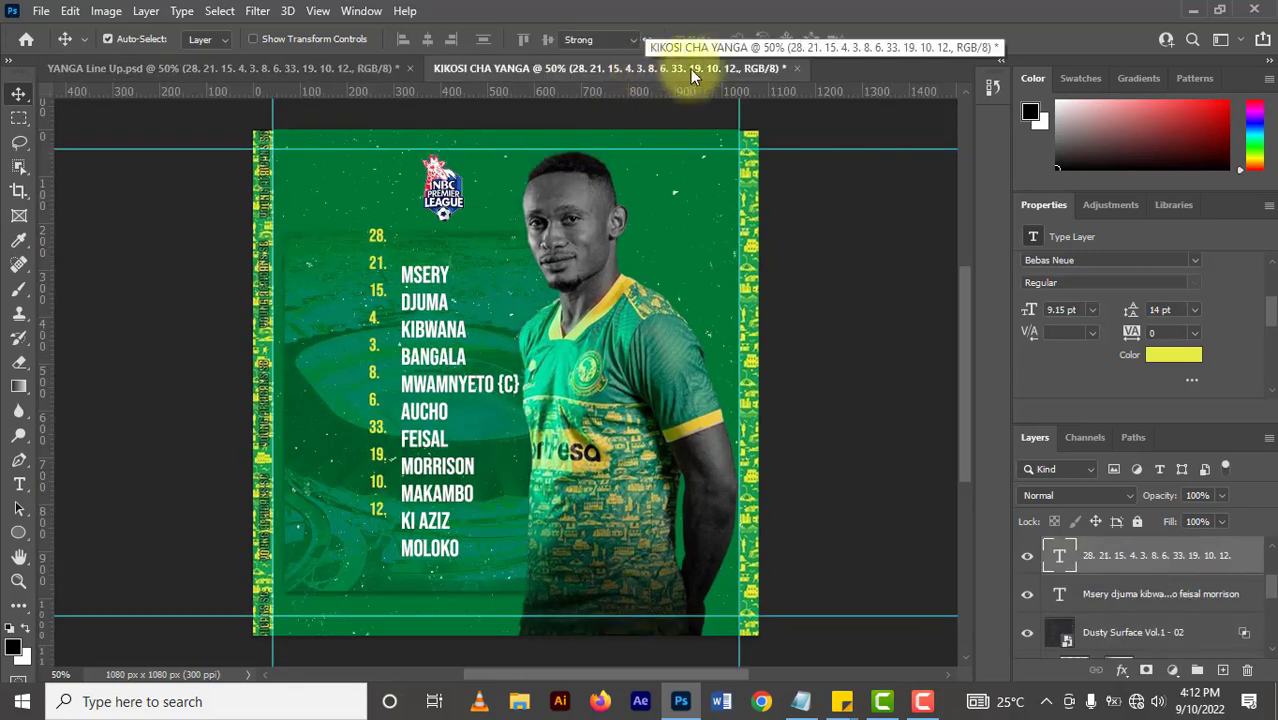
pyautogui.press('t')
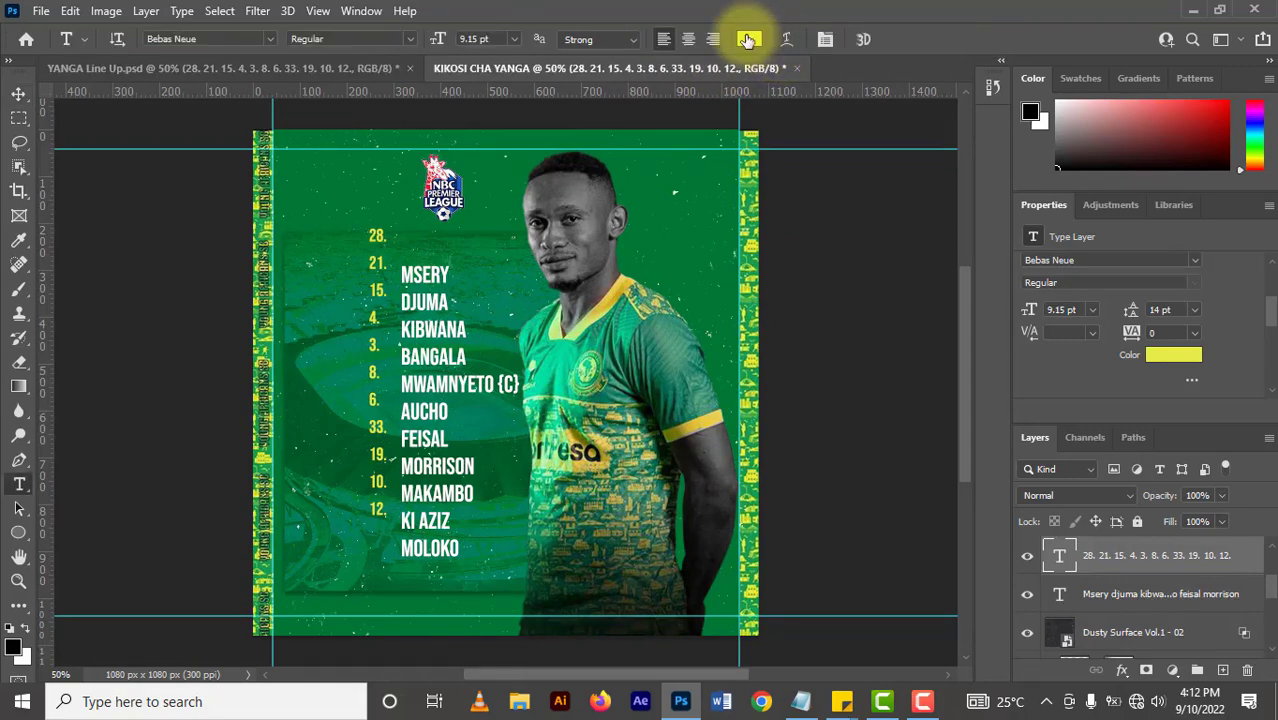
pyautogui.click(748, 40)
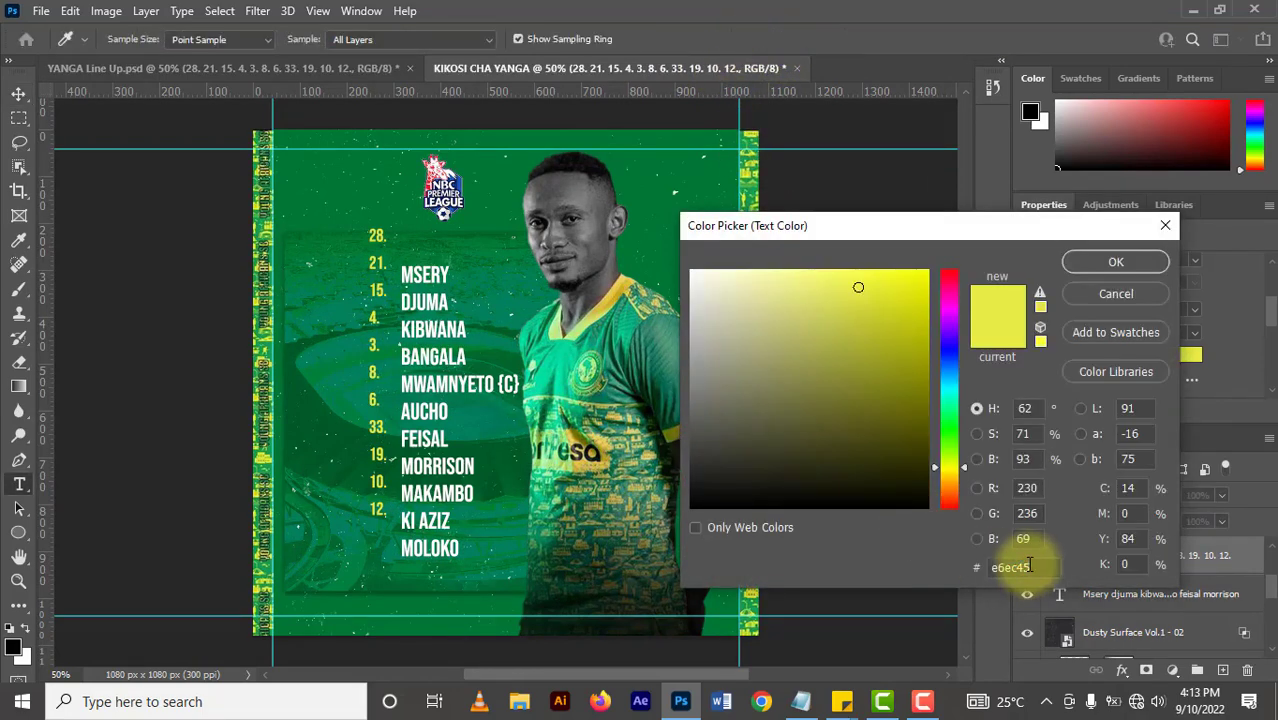
pyautogui.moveTo(970, 565); pyautogui.dragTo(1044, 565)
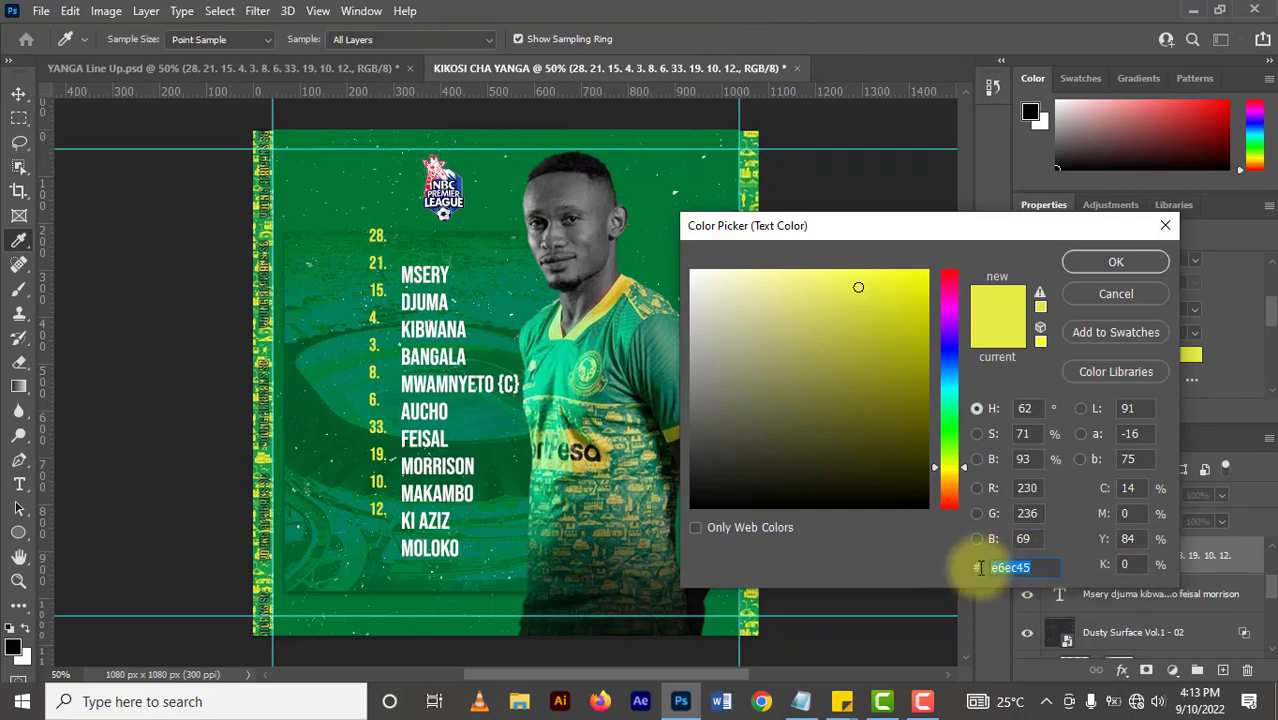
pyautogui.click(1094, 272)
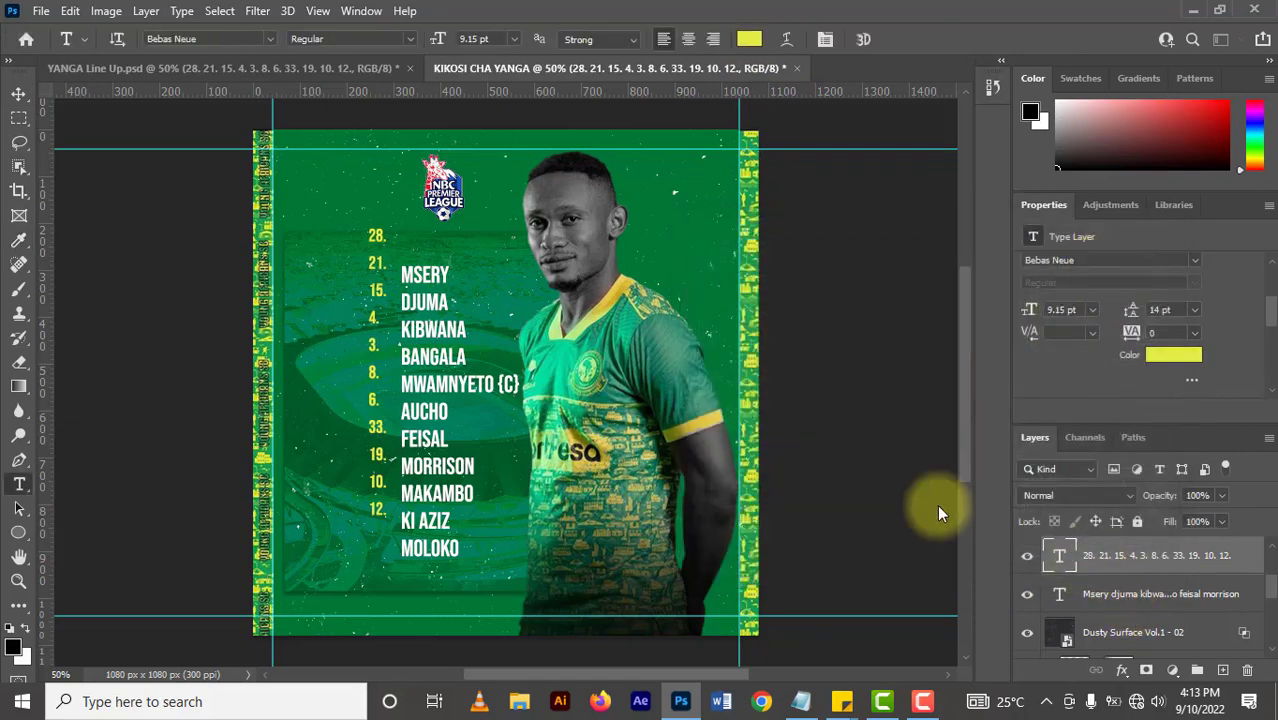
# - Nudge the numbers down and right to line up beside the names
pyautogui.press('v')
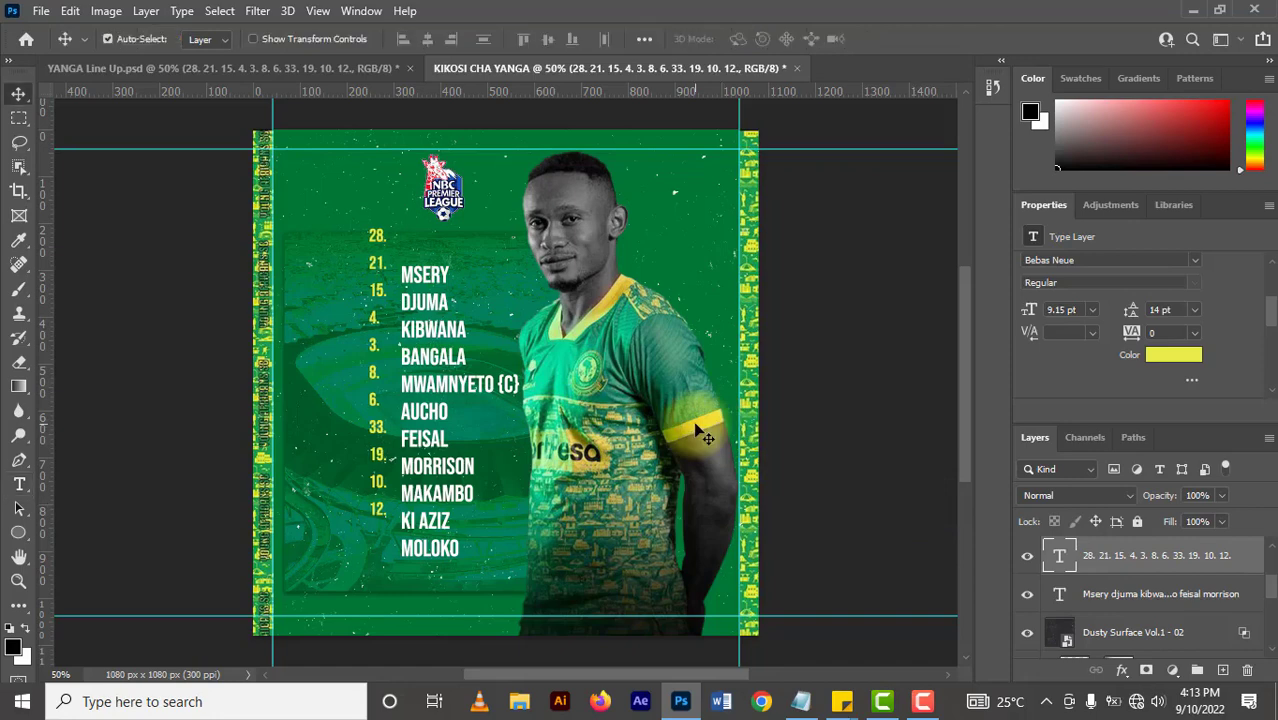
pyautogui.hotkey('shift', 'Down')
pyautogui.hotkey('shift', 'Down')
pyautogui.hotkey('shift', 'Down')
pyautogui.hotkey('shift', 'Down')
pyautogui.hotkey('shift', 'Down')
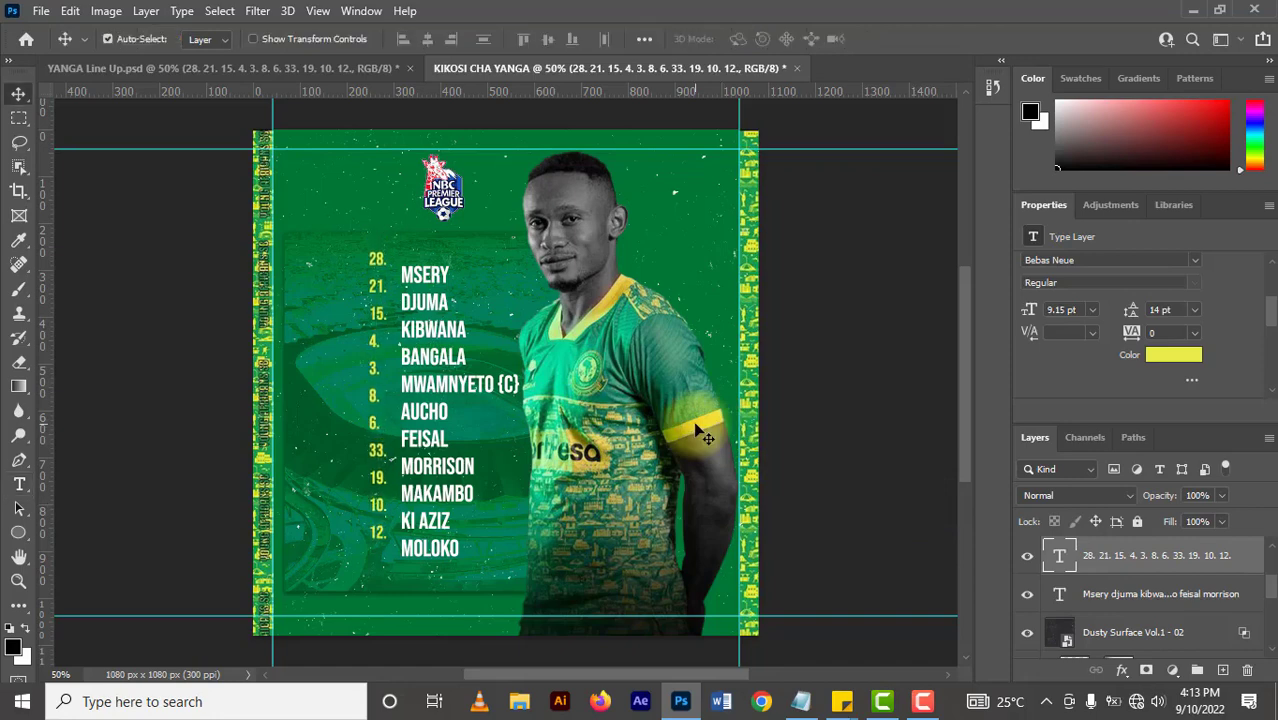
pyautogui.hotkey('shift', 'Down')
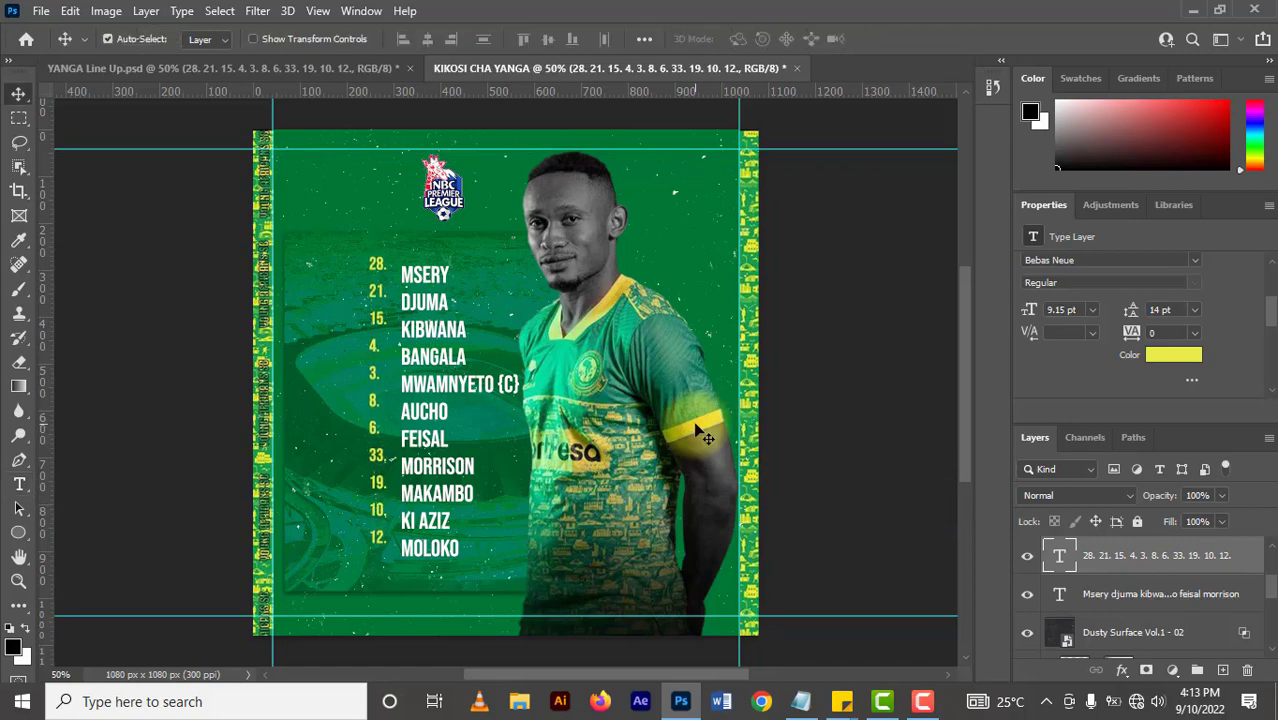
pyautogui.hotkey('shift', 'Down')
pyautogui.hotkey('shift', 'Down')
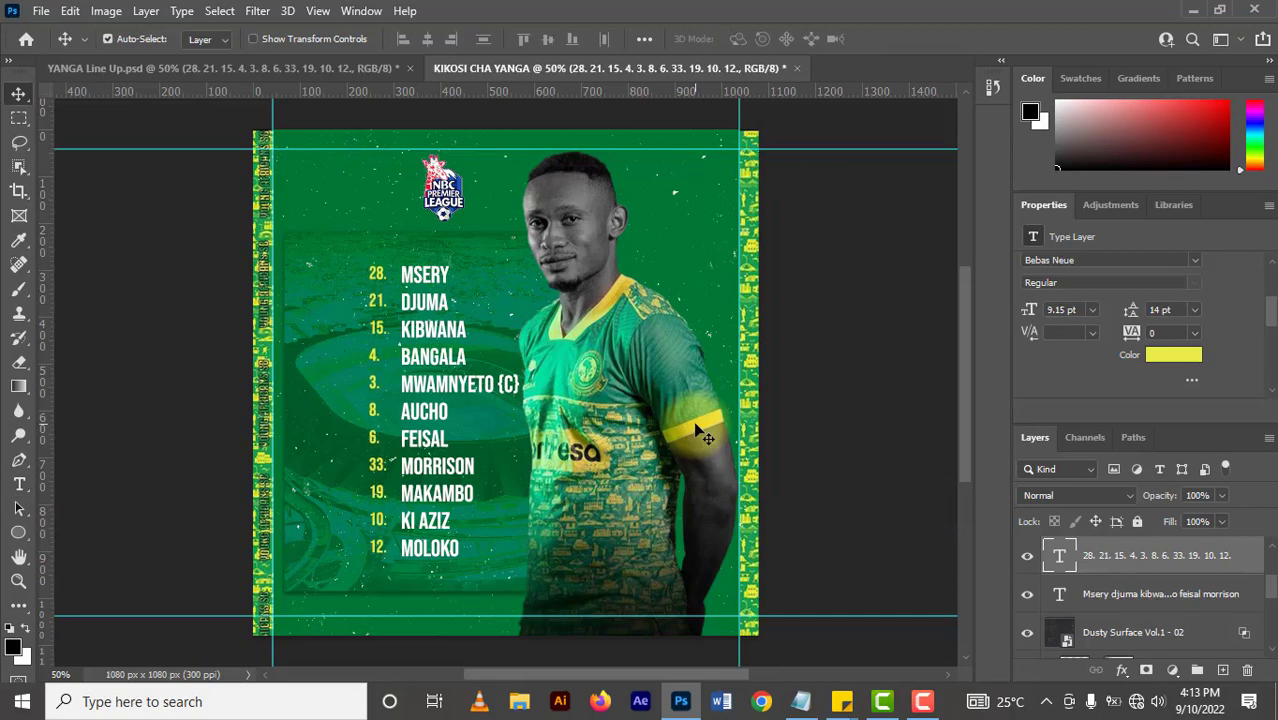
pyautogui.hotkey('shift', 'Right')
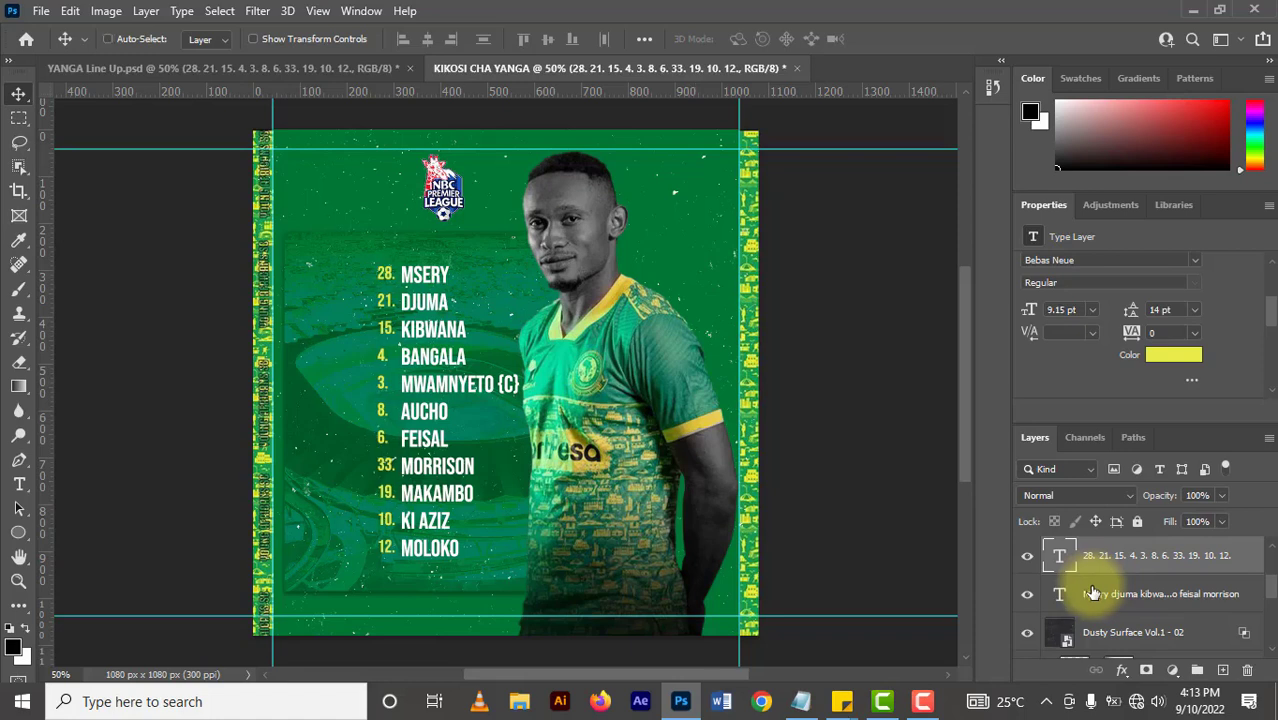
# - Shift the names and numbers together slightly up and left
pyautogui.keyDown('ctrl'); pyautogui.click(1095, 596); pyautogui.keyUp('ctrl')
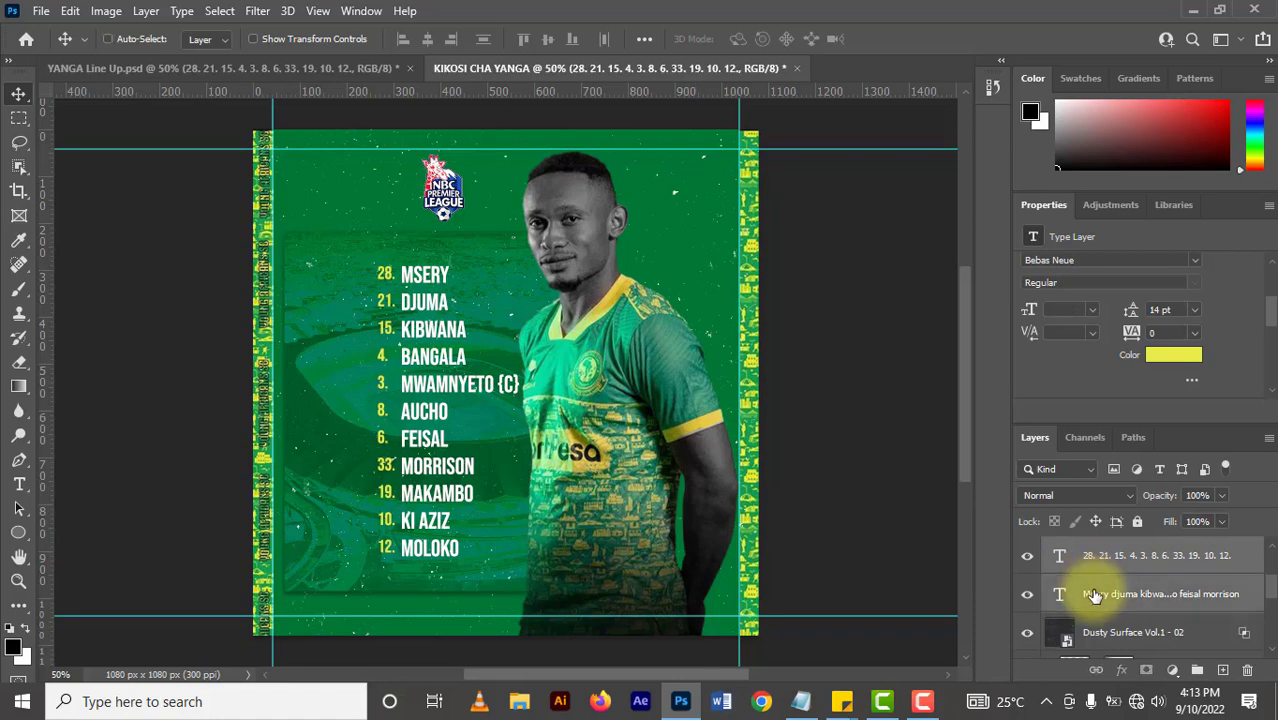
pyautogui.press('Up')
pyautogui.press('Up')
pyautogui.press('Up')
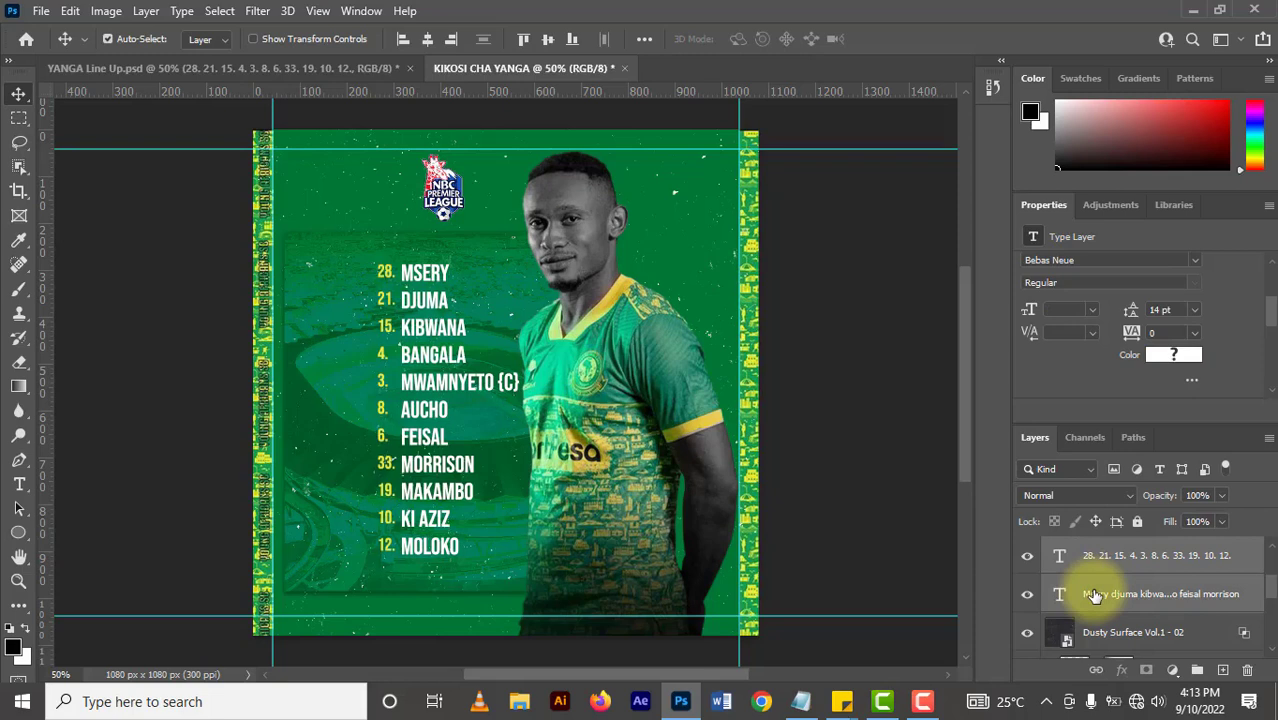
pyautogui.press('Up')
pyautogui.press('Up')
pyautogui.press('Up')
pyautogui.press('Up')
pyautogui.press('Up')
pyautogui.press('Up')
pyautogui.press('Up')
pyautogui.press('Up')
pyautogui.press('Up')
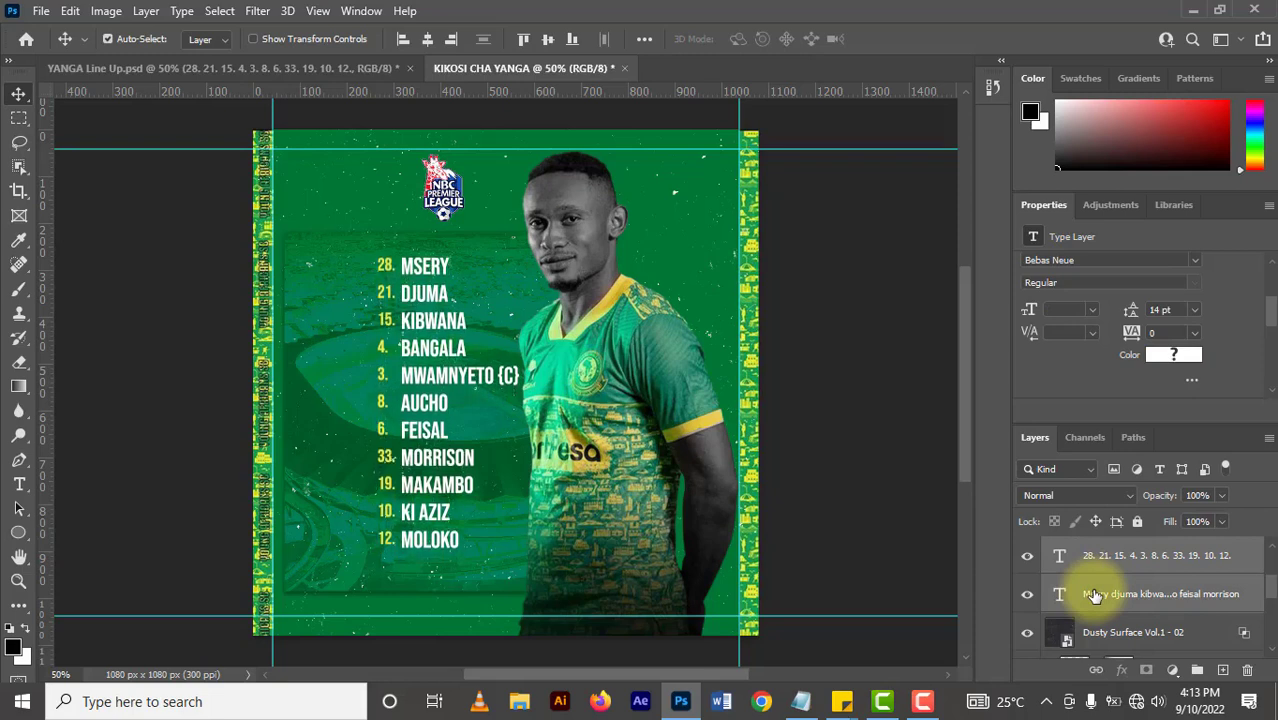
pyautogui.press('Up')
pyautogui.press('Up')
pyautogui.press('Up')
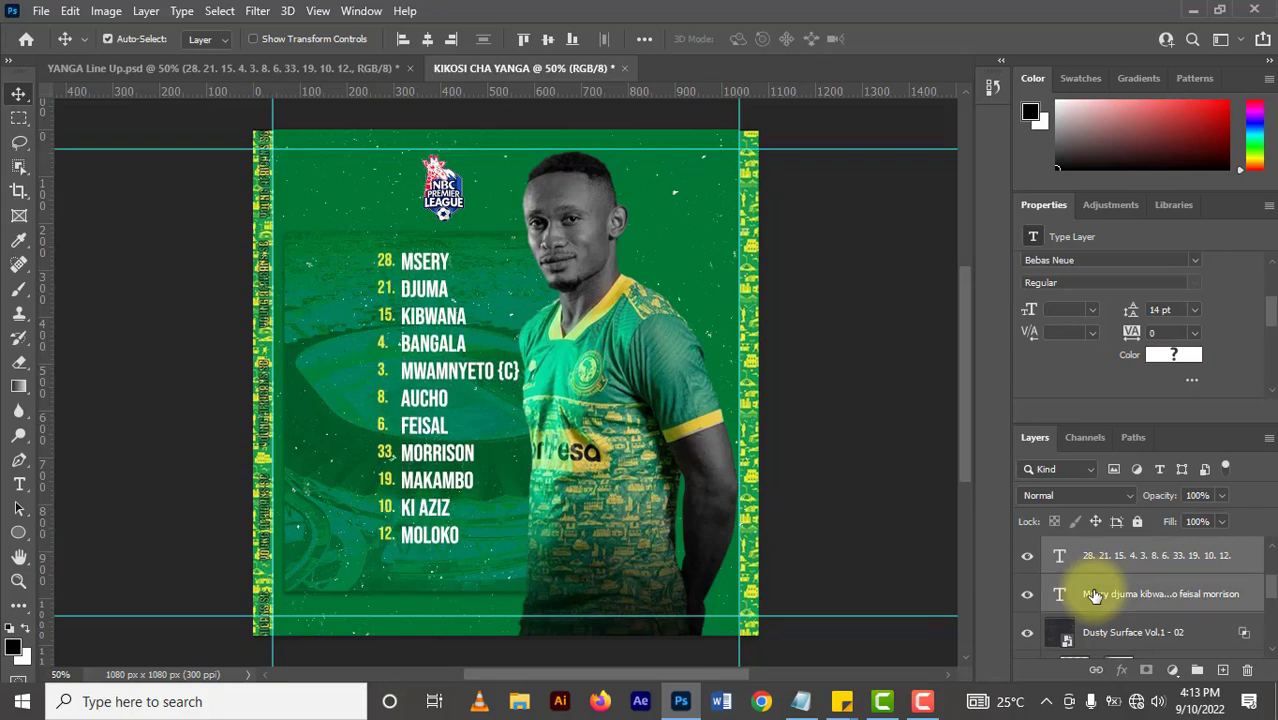
pyautogui.press('Left')
pyautogui.press('Left')
pyautogui.press('Left')
pyautogui.press('Up')
pyautogui.press('Up')
pyautogui.press('Up')
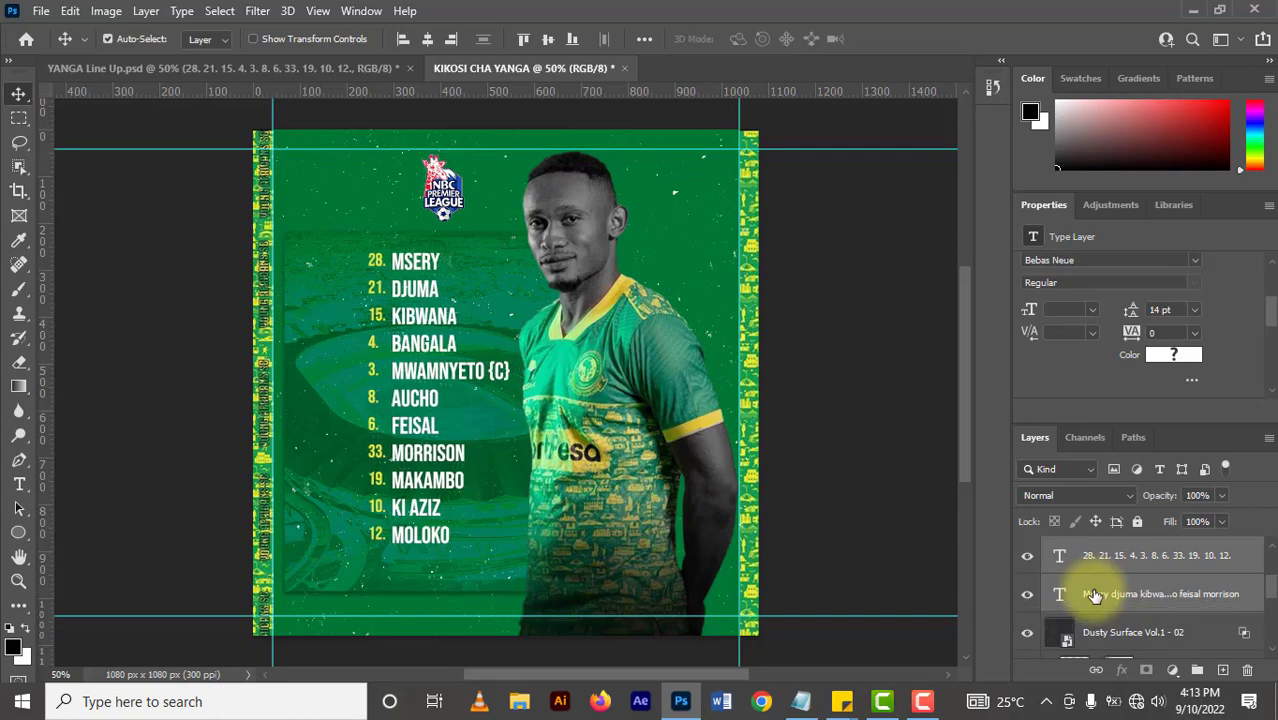
pyautogui.press('Left')
pyautogui.press('Left')
pyautogui.press('Left')
pyautogui.press('Right')
pyautogui.press('Right')
pyautogui.press('Right')
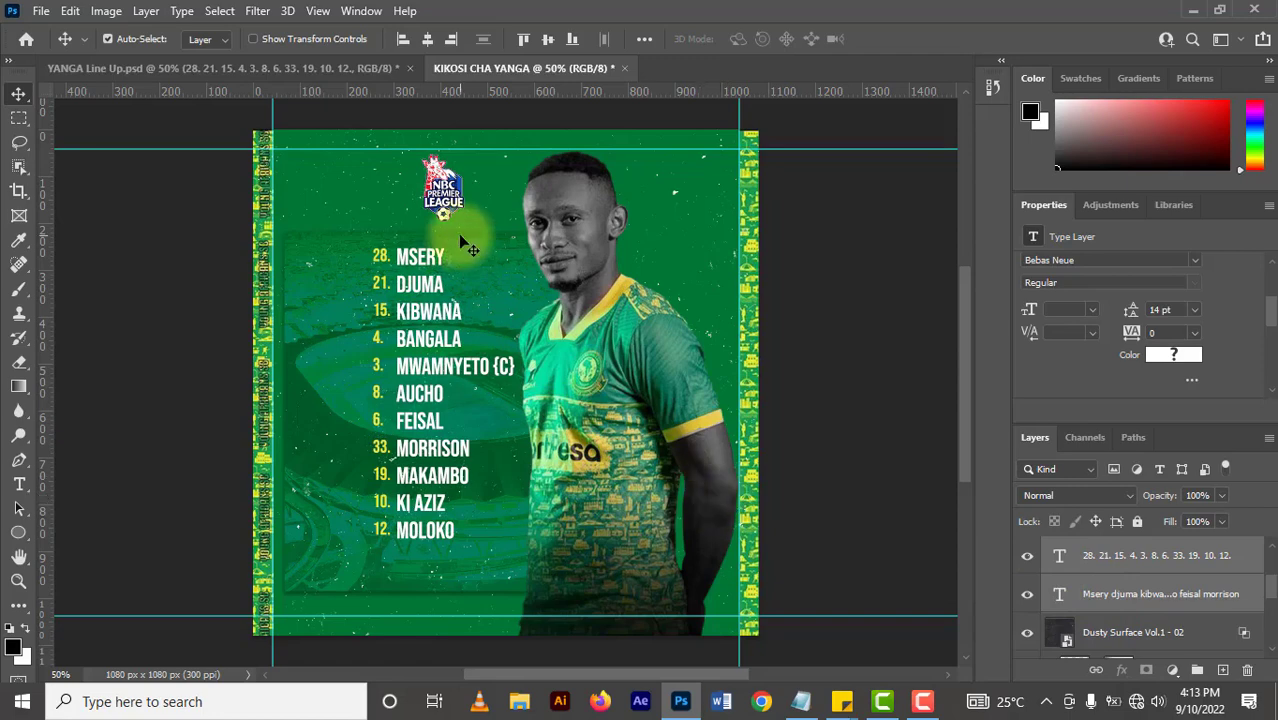
pyautogui.click(362, 67)
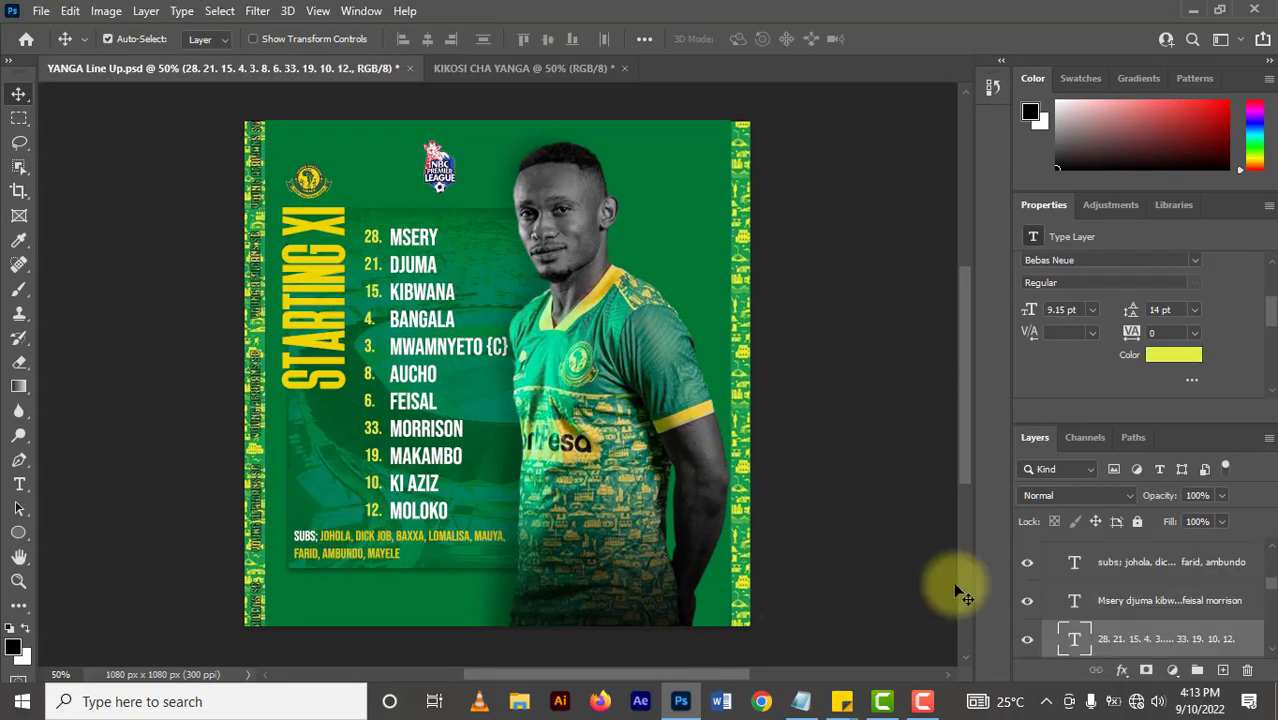
# - Copy the eight-substitute SUBS line into KIKOSI CHA YANGA and nudge it beneath the numbered lineup
pyautogui.click(1093, 568)
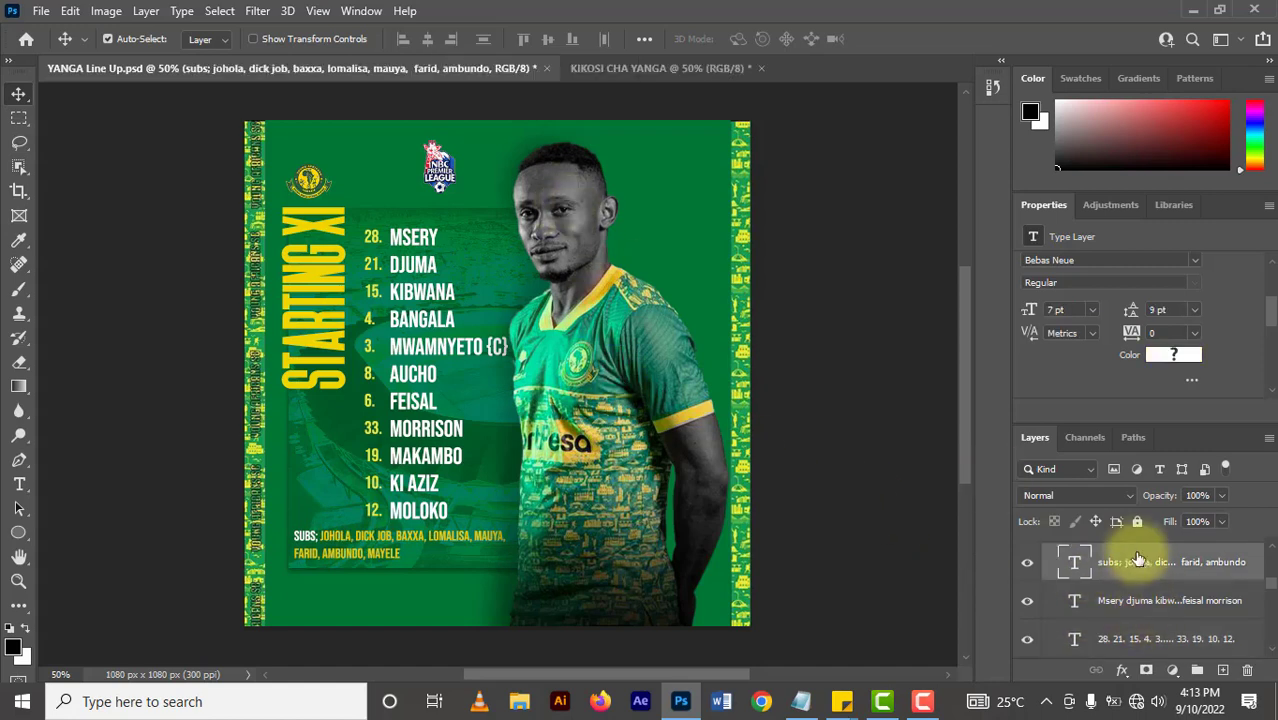
pyautogui.moveTo(1130, 560)
pyautogui.mouseDown()
pyautogui.moveTo(939, 490)
pyautogui.moveTo(660, 72)
pyautogui.mouseUp()
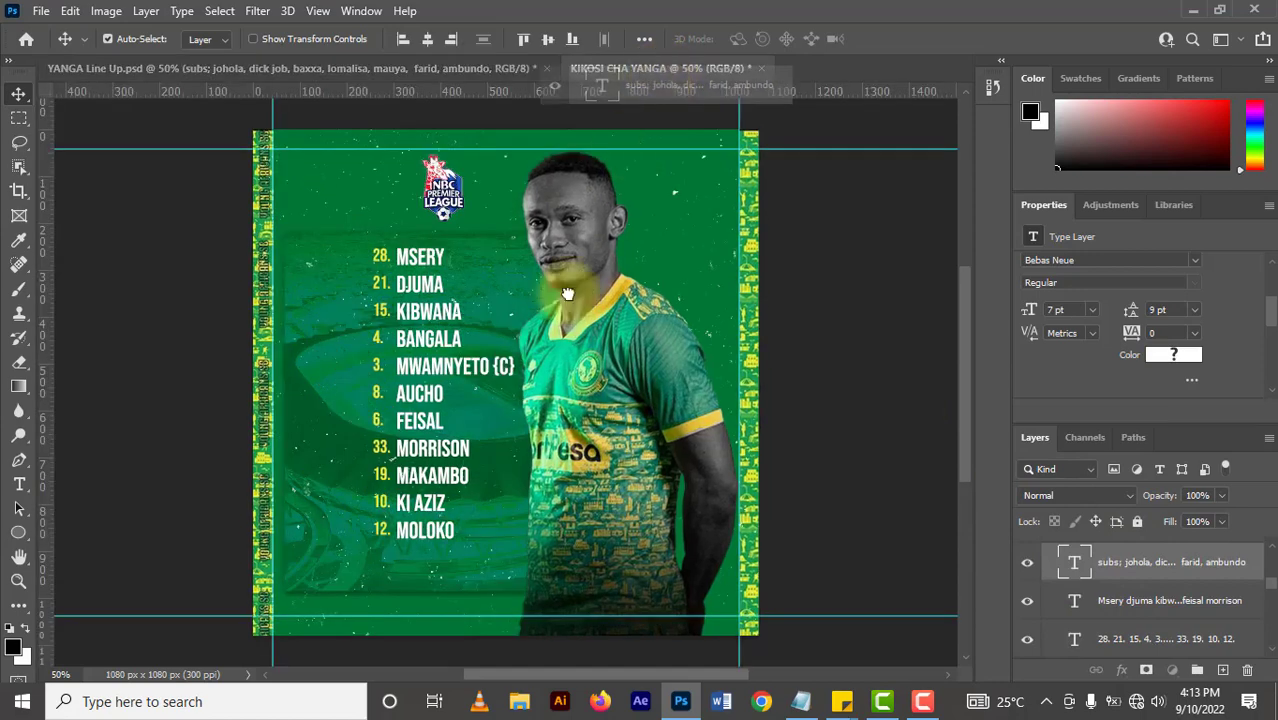
pyautogui.moveTo(660, 72); pyautogui.dragTo(384, 557)
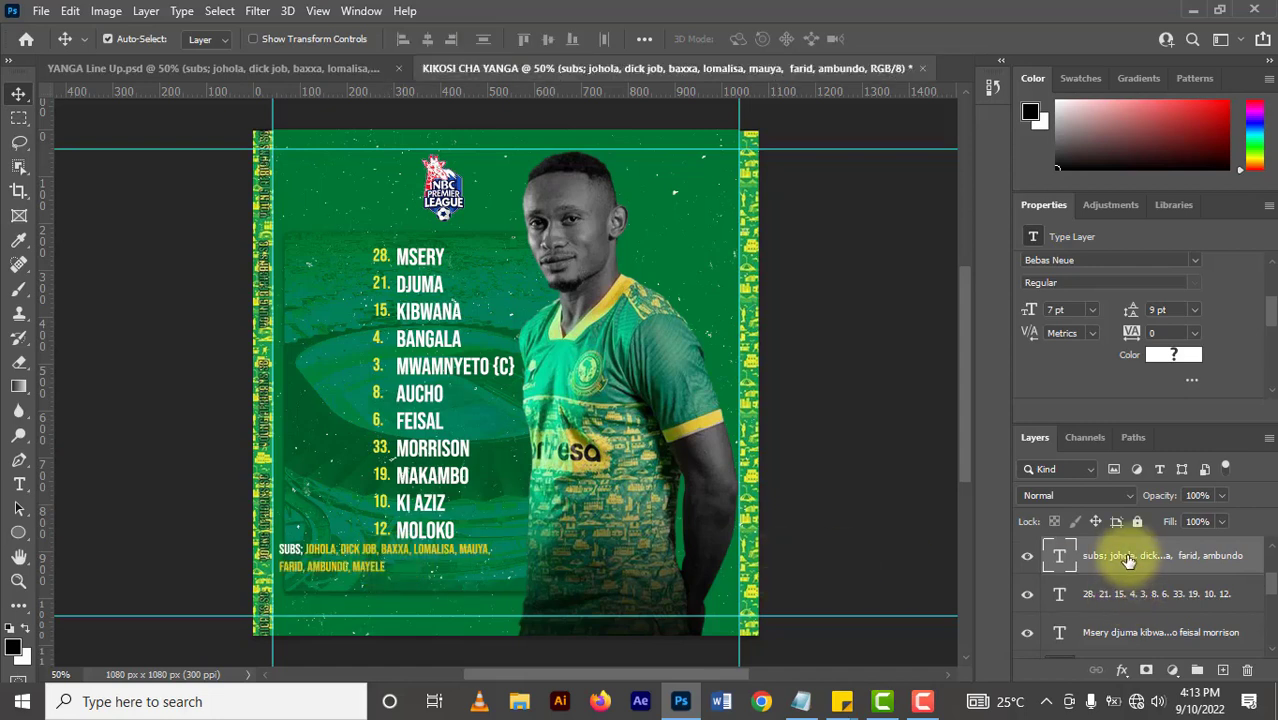
pyautogui.hotkey('shift', 'Right')
pyautogui.hotkey('shift', 'Right')
pyautogui.hotkey('shift', 'Down')
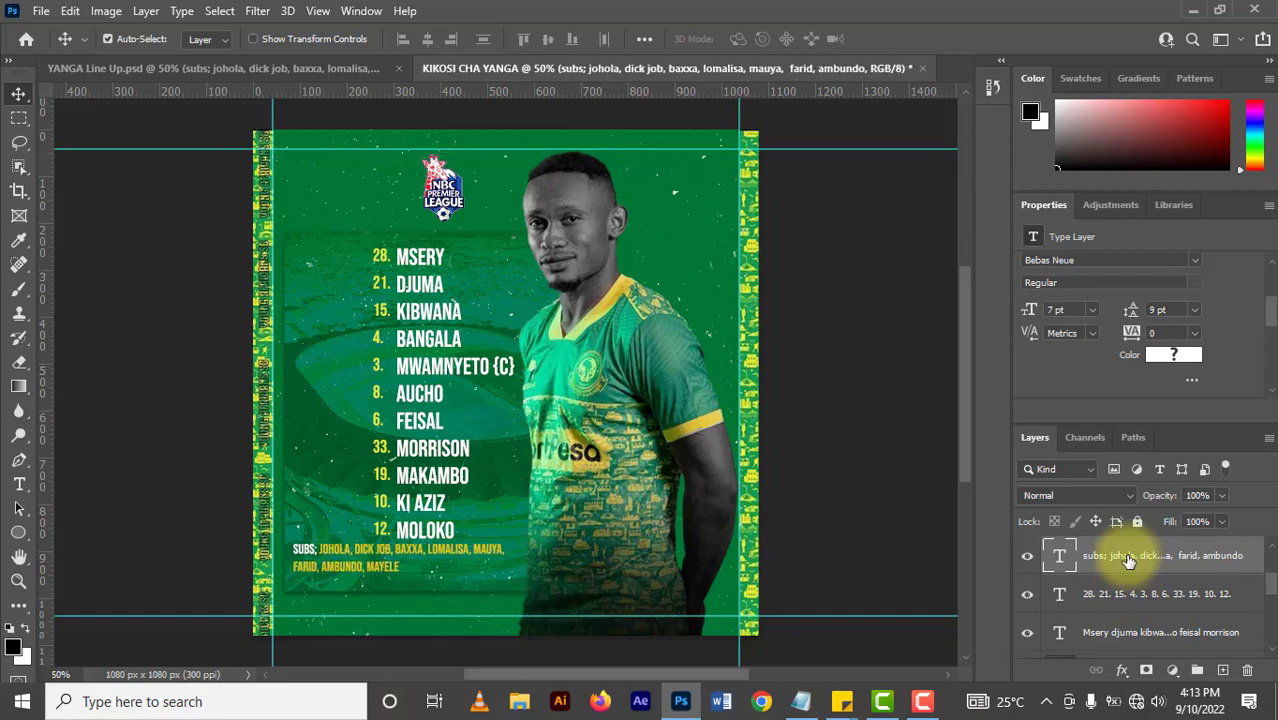
pyautogui.hotkey('shift', 'Right')
pyautogui.hotkey('shift', 'Right')
pyautogui.hotkey('shift', 'Down')
pyautogui.hotkey('shift', 'Right')
pyautogui.hotkey('shift', 'Right')
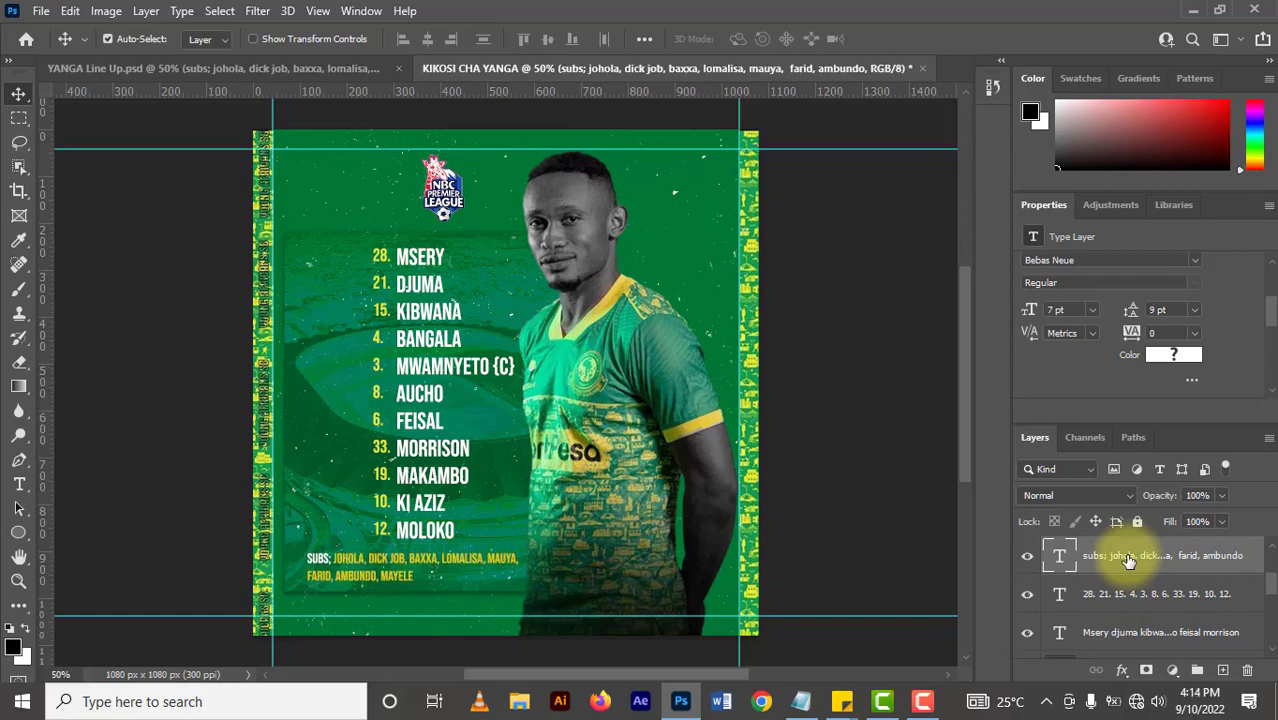
pyautogui.hotkey('shift', 'Right')
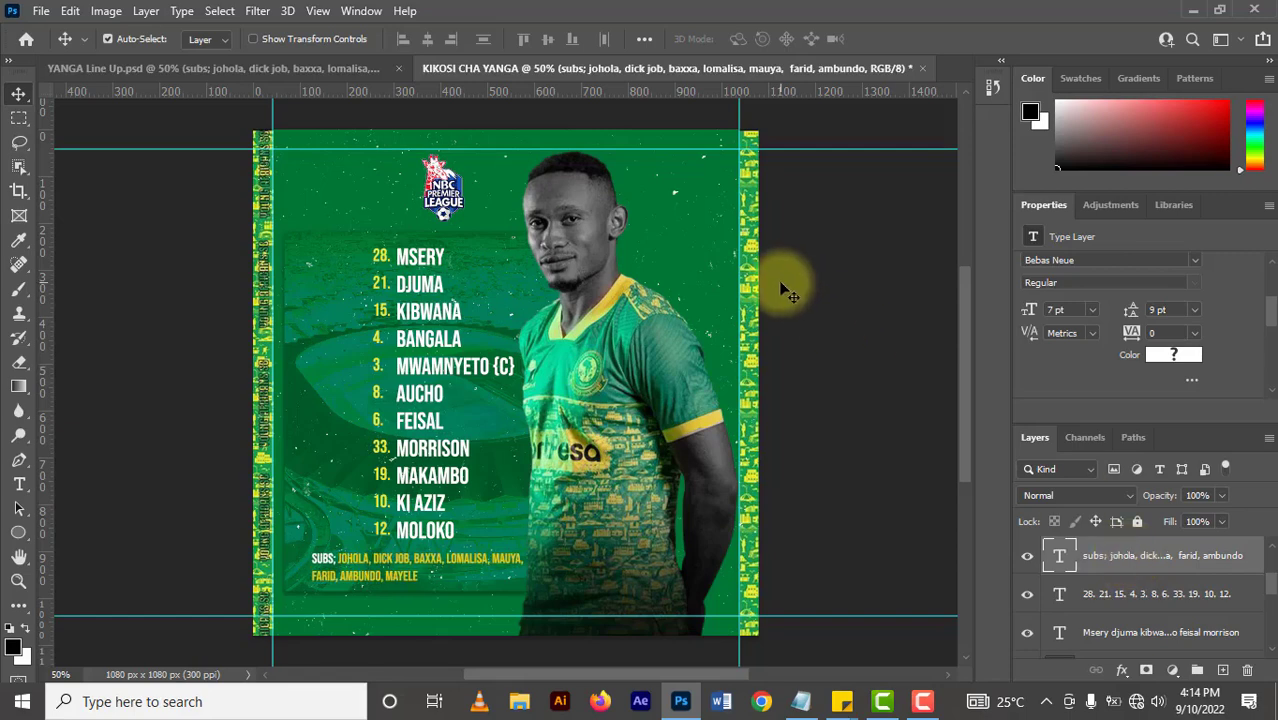
# - Copy the STARTING XI title layer from YANGA Line Up into KIKOSI CHA YANGA
pyautogui.click(342, 68)
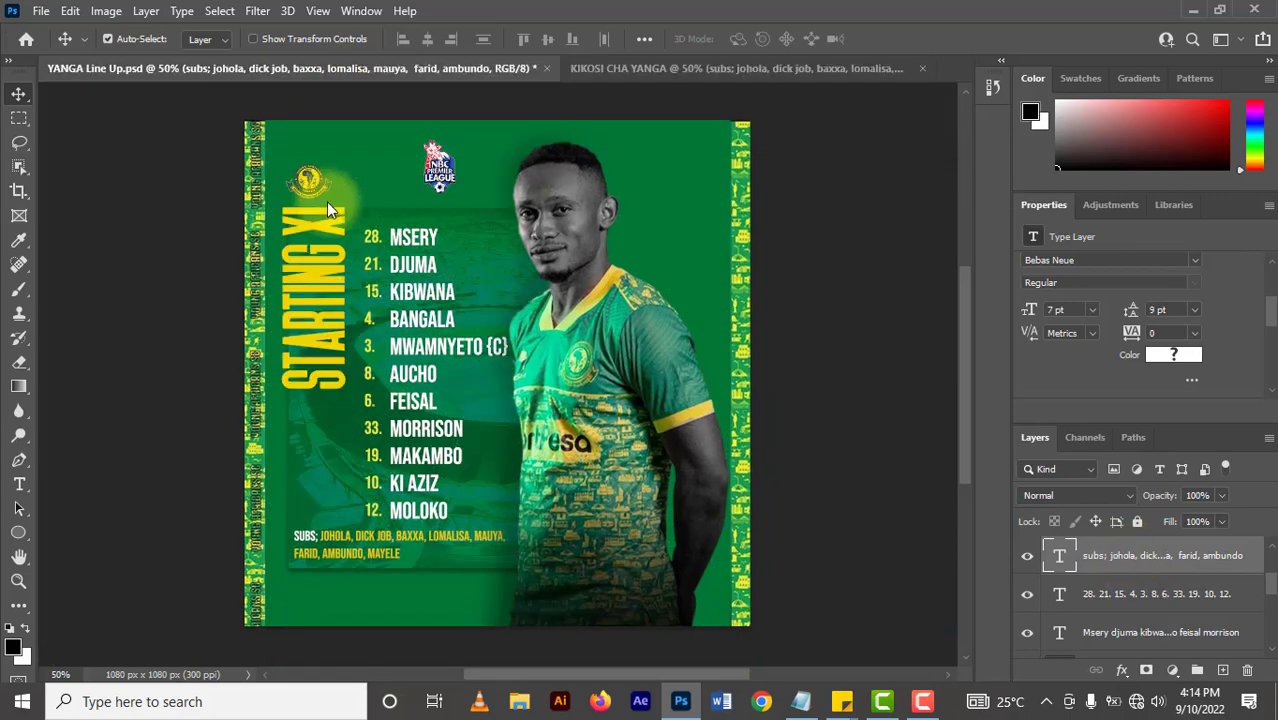
pyautogui.click(305, 320)
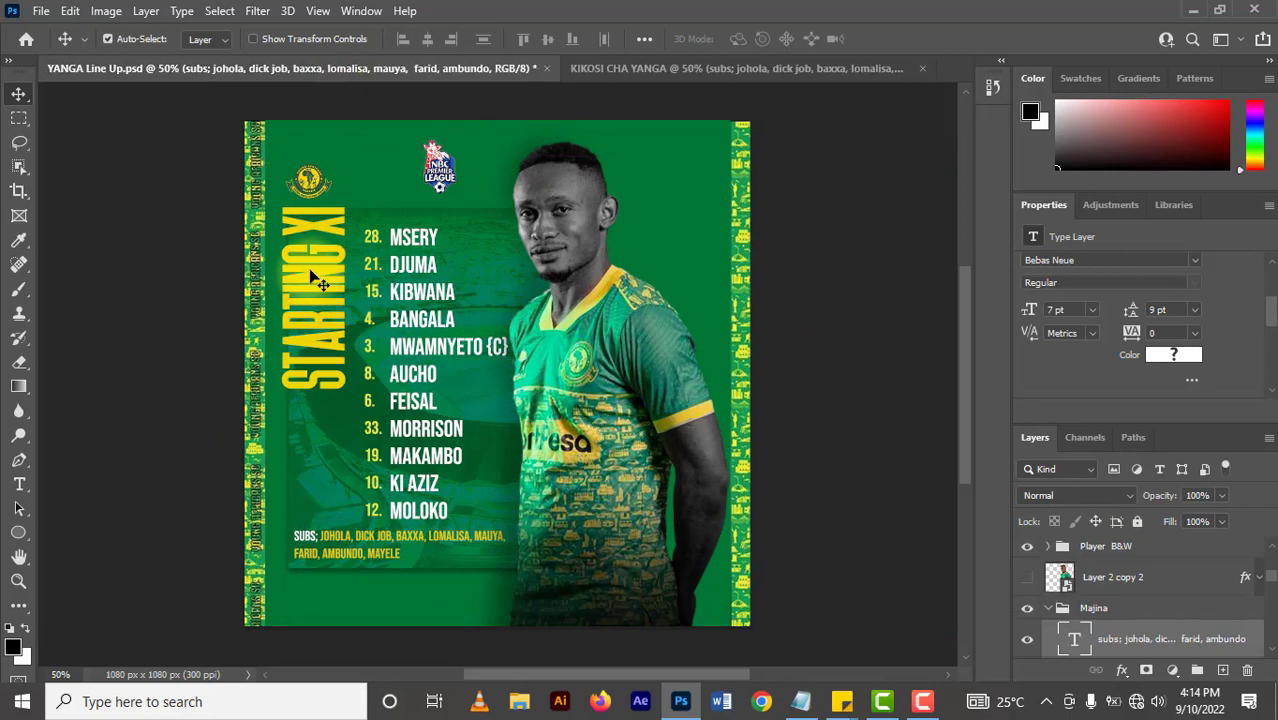
pyautogui.click(310, 275)
pyautogui.moveTo(1125, 645)
pyautogui.mouseDown()
pyautogui.moveTo(783, 211)
pyautogui.moveTo(618, 70)
pyautogui.mouseUp()
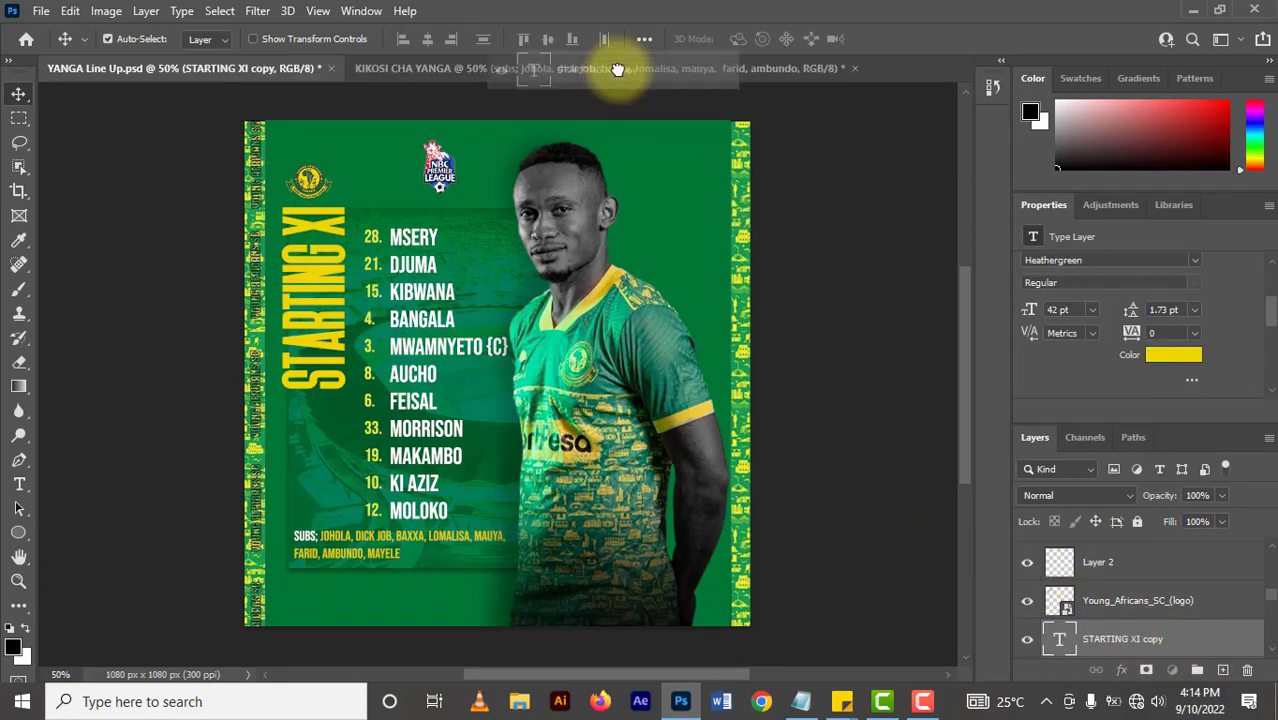
pyautogui.moveTo(618, 70); pyautogui.dragTo(355, 340)
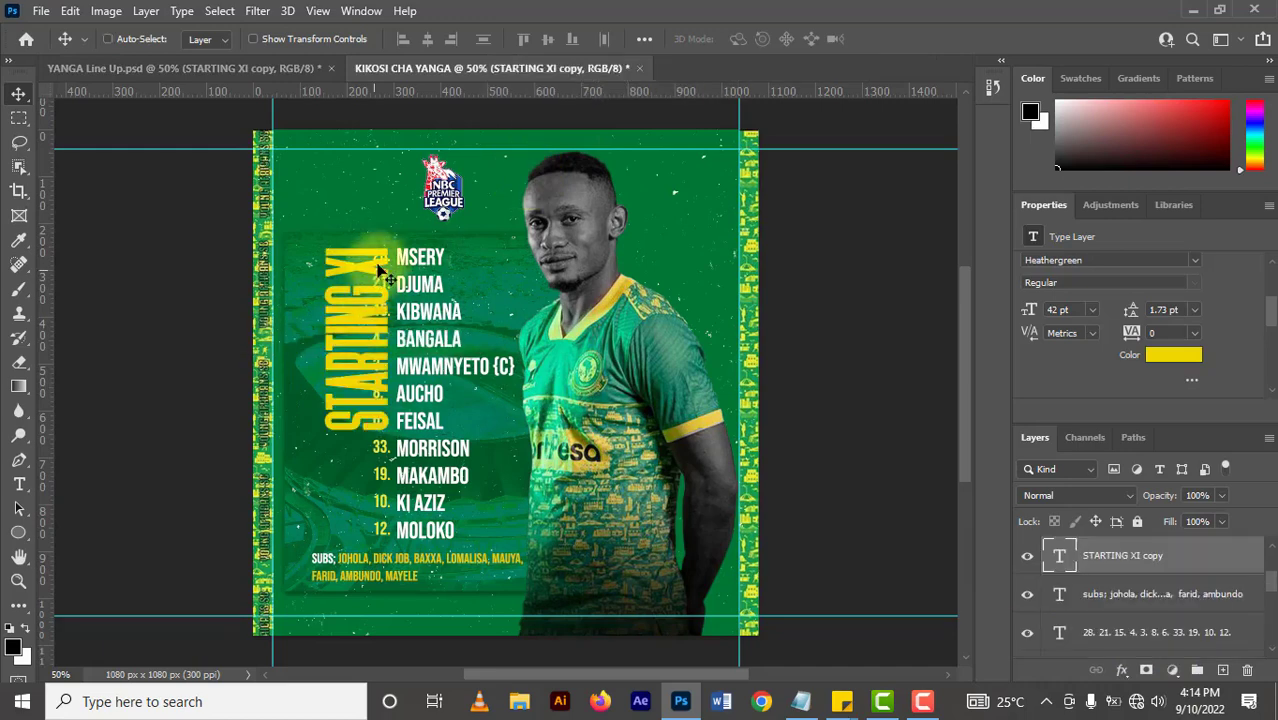
pyautogui.moveTo(375, 271); pyautogui.dragTo(395, 240)
# - Rotate the STARTING XI title -90° along the lineup's left side, then hide the guides
pyautogui.hotkey('ctrl', 't')
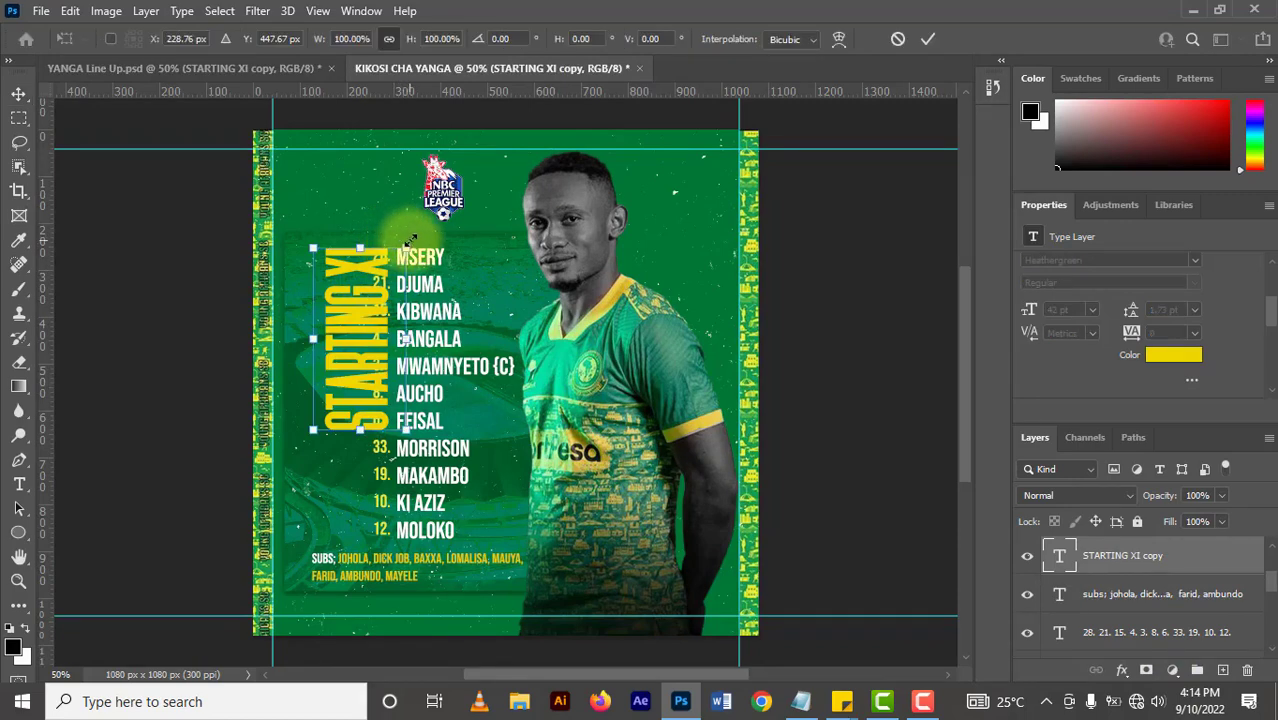
pyautogui.moveTo(419, 235); pyautogui.dragTo(489, 414)
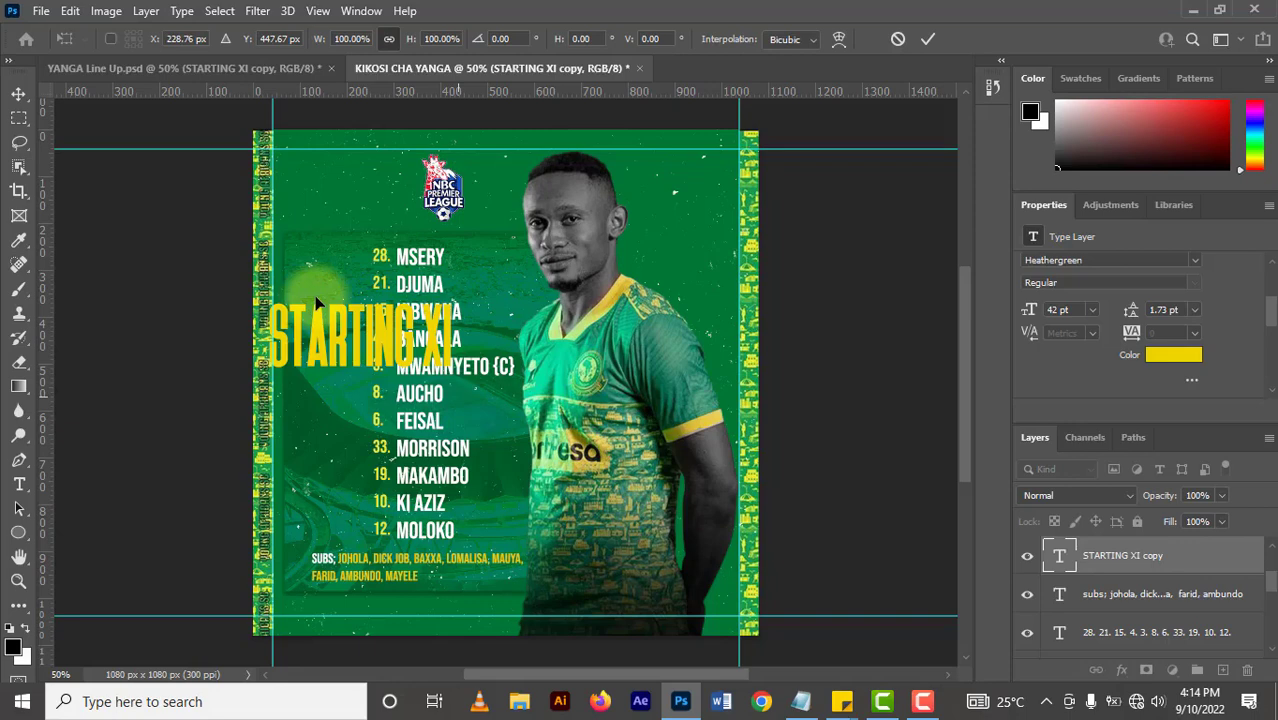
pyautogui.moveTo(359, 316); pyautogui.dragTo(316, 302)
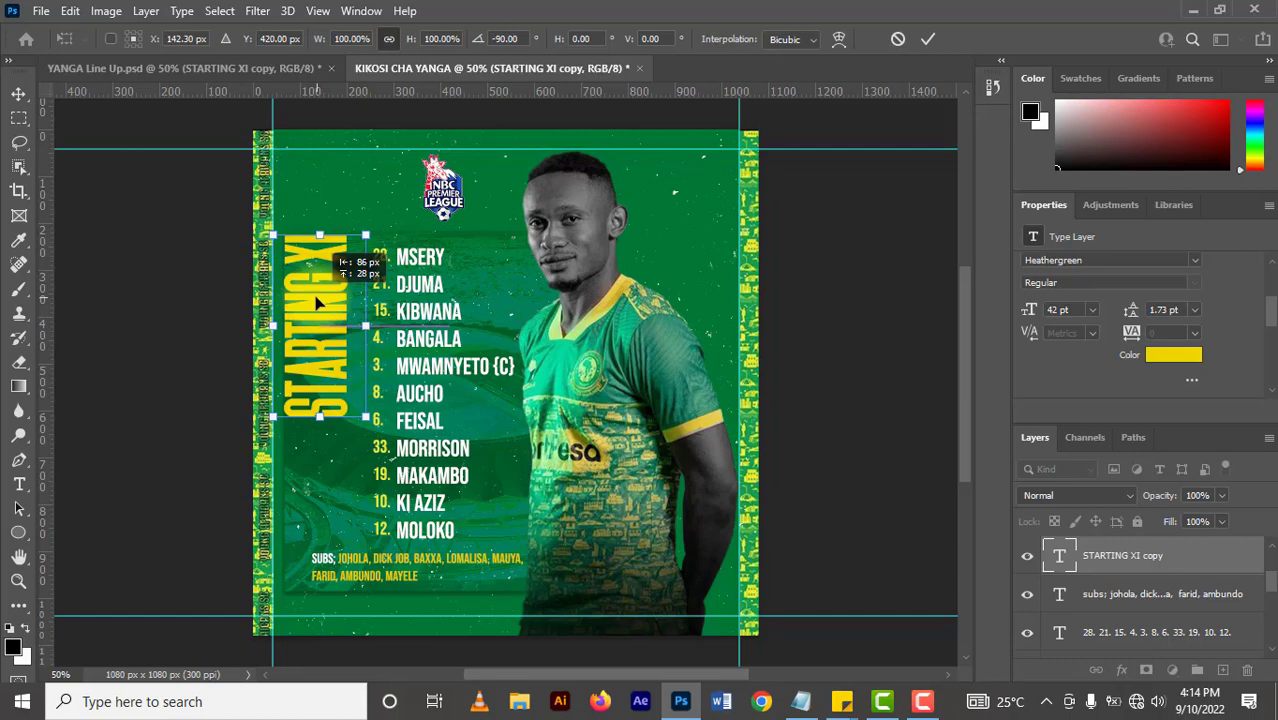
pyautogui.press('Return')
pyautogui.press('Up')
pyautogui.press('Up')
pyautogui.press('Up')
pyautogui.press('Up')
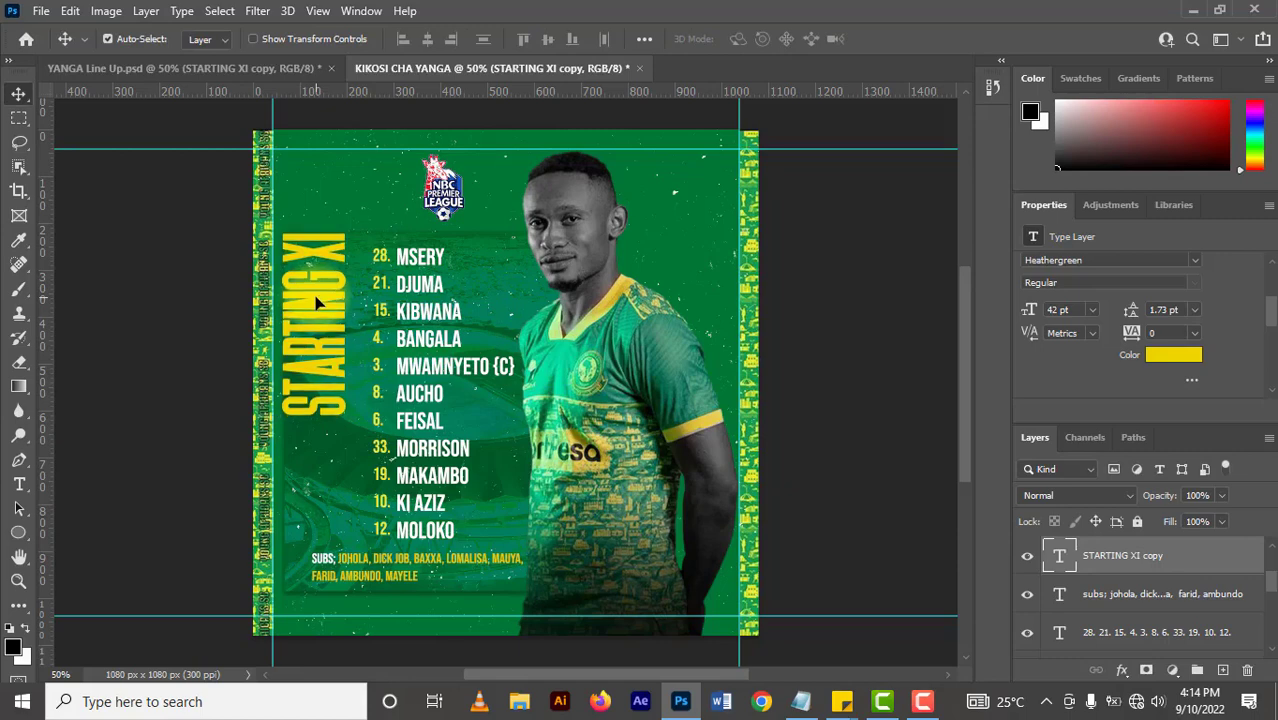
pyautogui.press('Up')
pyautogui.press('Up')
pyautogui.press('Up')
pyautogui.press('Up')
pyautogui.press('Up')
pyautogui.press('Up')
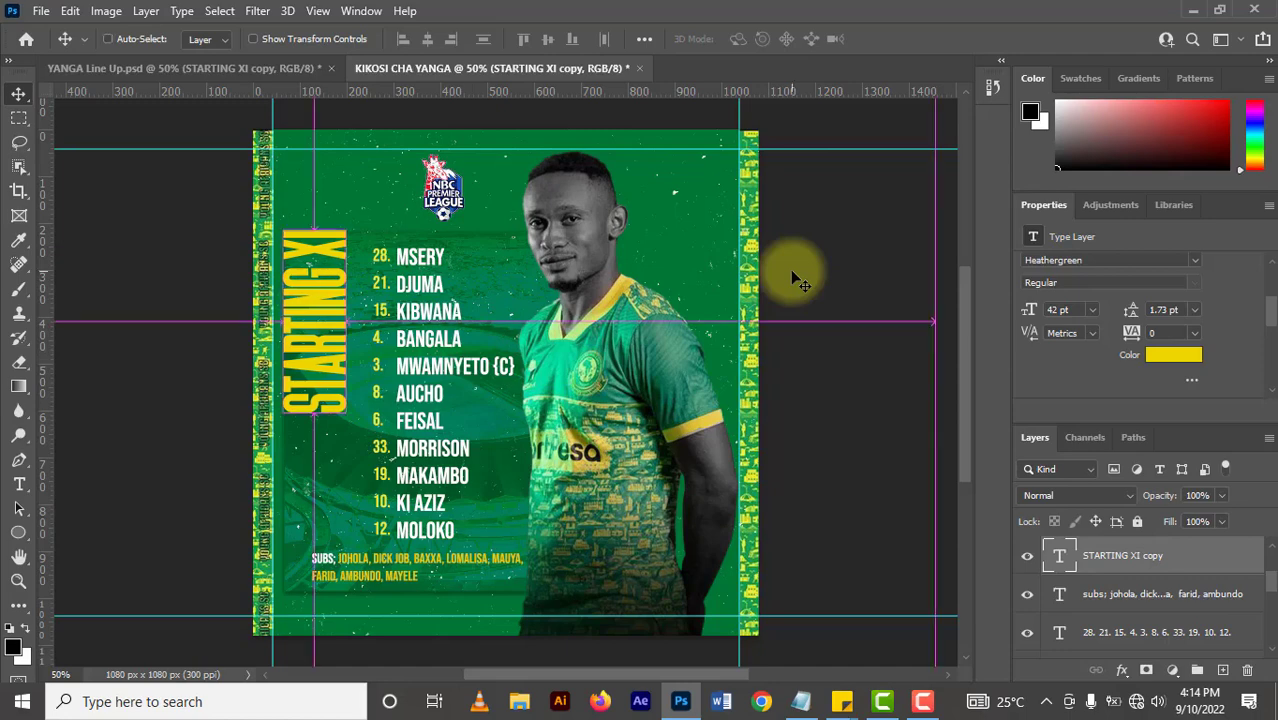
pyautogui.hotkey('ctrl', ';')
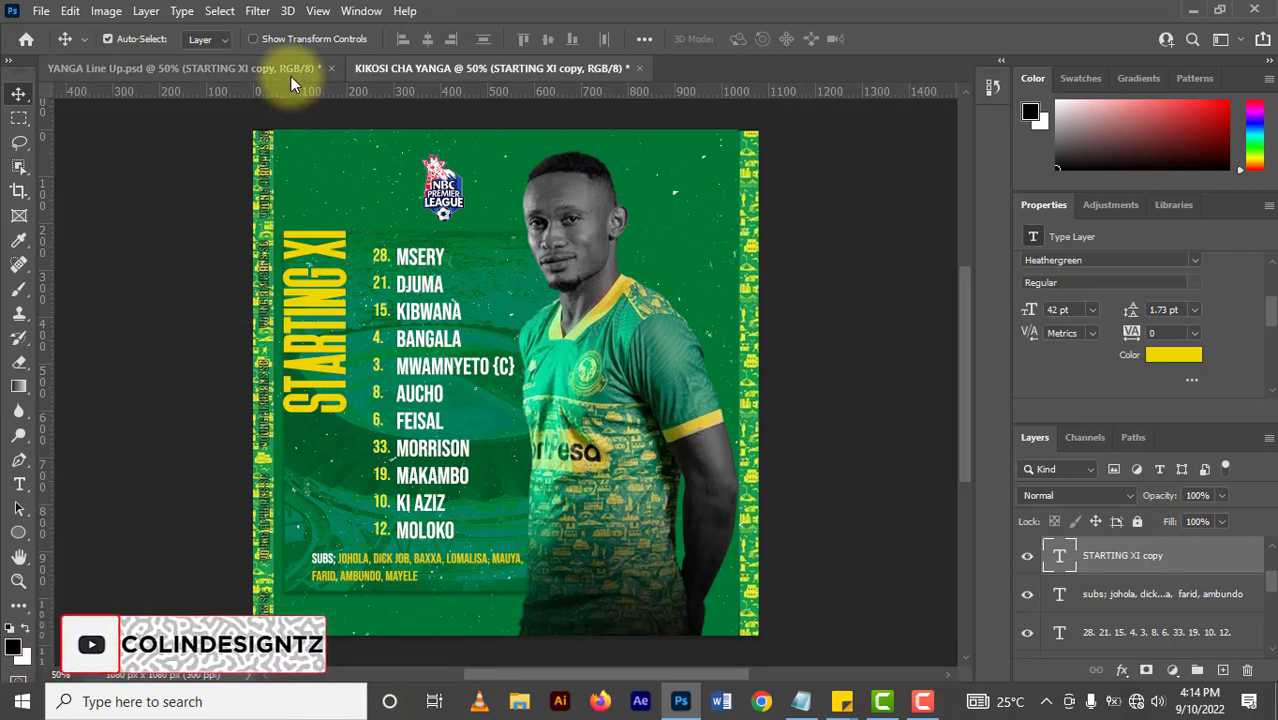
# - Copy the Yanga club logo into KIKOSI CHA YANGA, placed top-left above the title
pyautogui.click(292, 79)
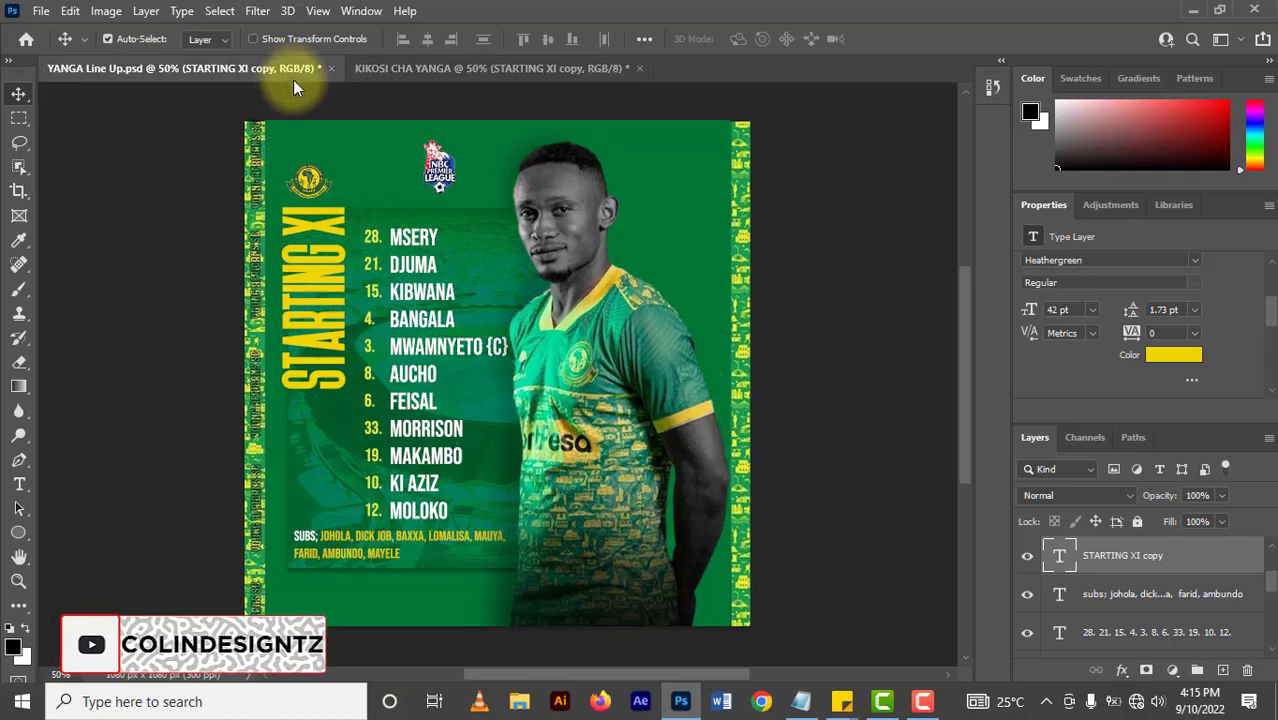
pyautogui.click(312, 180)
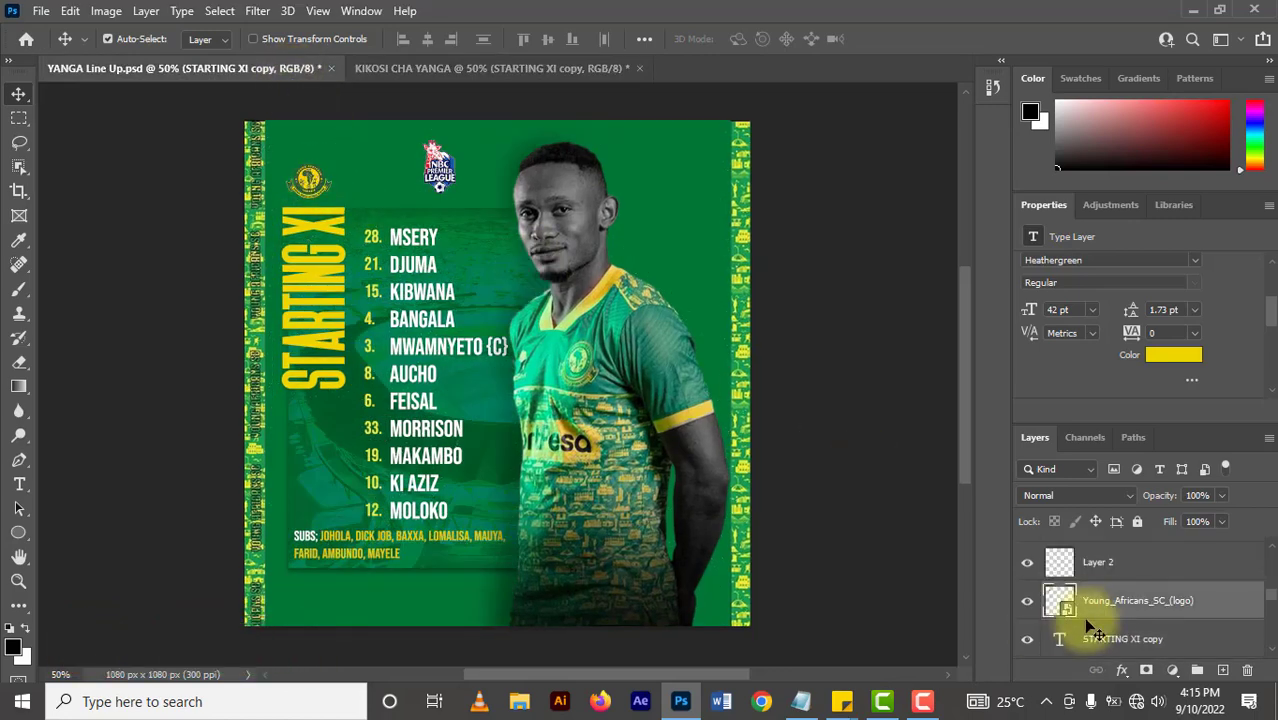
pyautogui.moveTo(1076, 602); pyautogui.dragTo(628, 199)
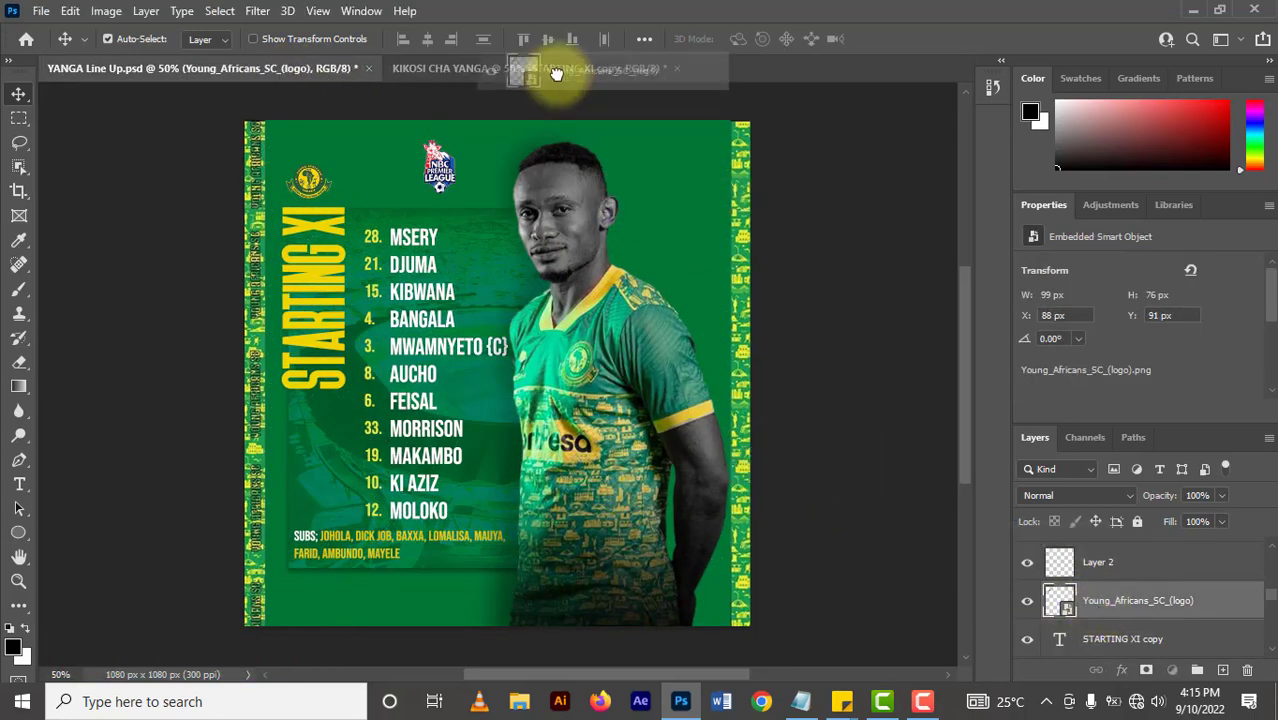
pyautogui.moveTo(628, 199)
pyautogui.mouseDown()
pyautogui.moveTo(432, 181)
pyautogui.moveTo(358, 212)
pyautogui.mouseUp()
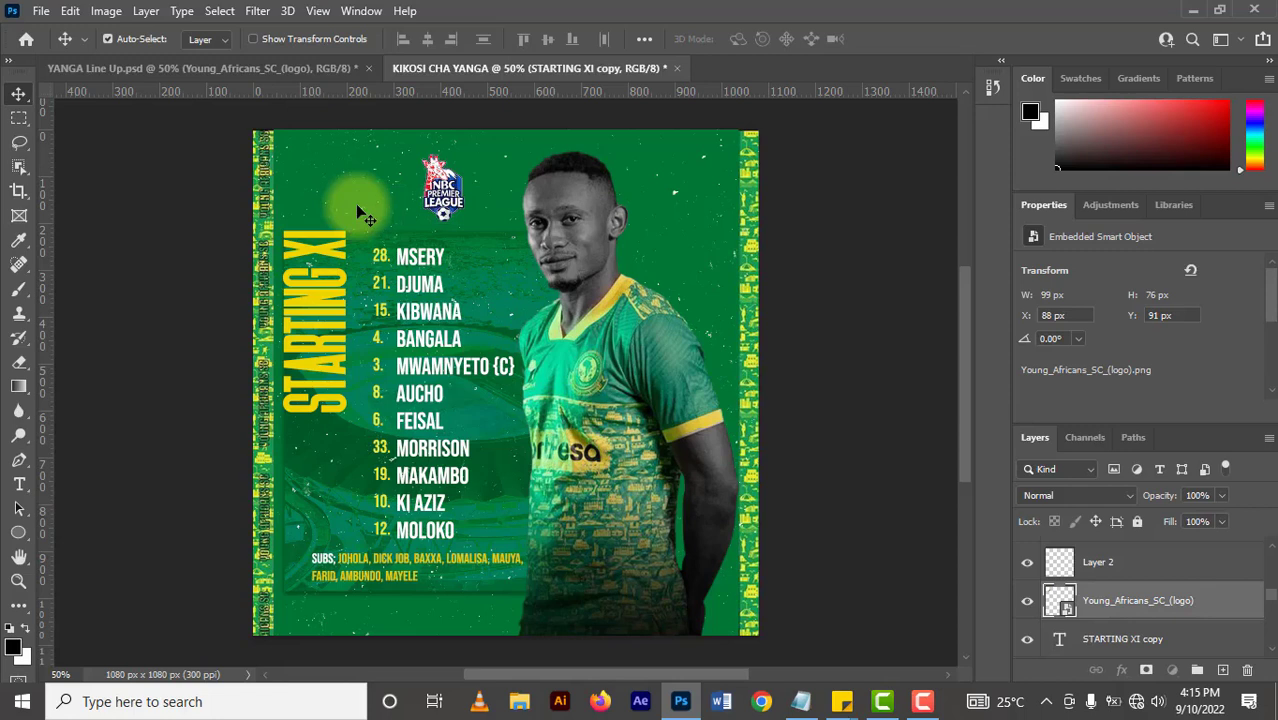
pyautogui.moveTo(365, 218)
pyautogui.mouseDown()
pyautogui.moveTo(338, 200)
pyautogui.moveTo(309, 206)
pyautogui.mouseUp()
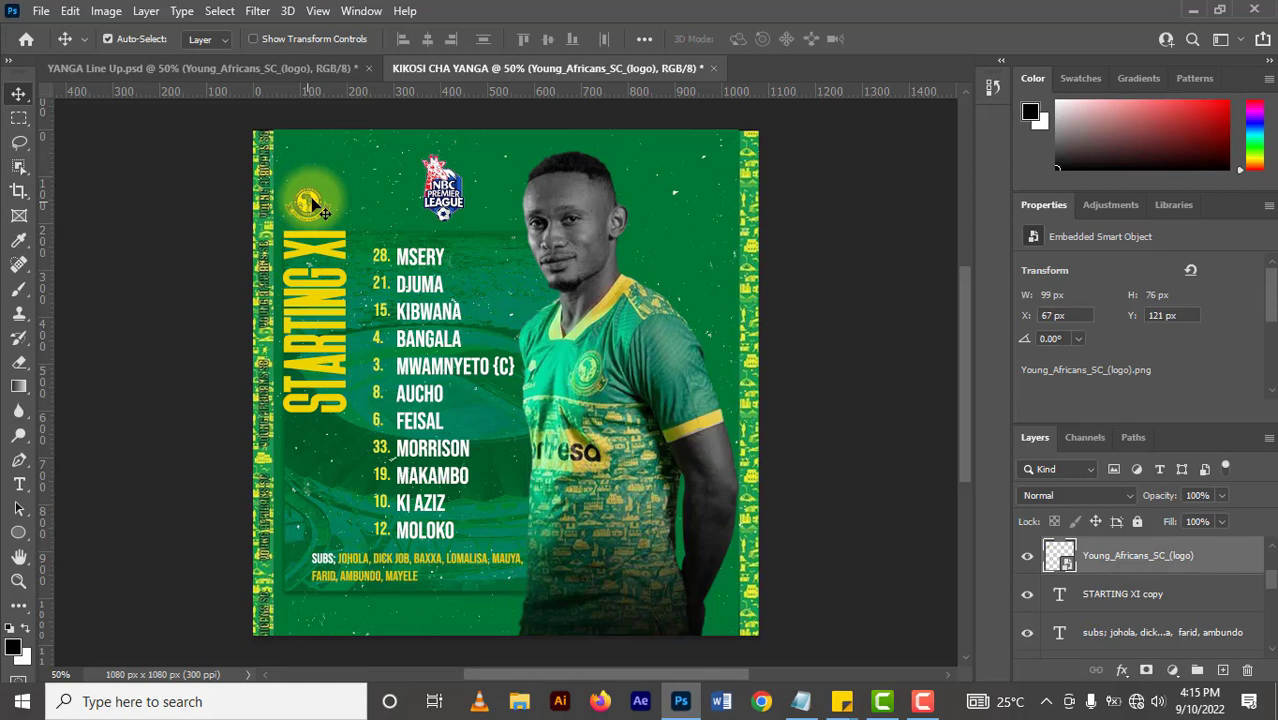
# - Align the Yanga logo 20 px inside the margin guides and undo the accidental duplicate
pyautogui.press('ctrl')
pyautogui.hotkey('ctrl', ';')
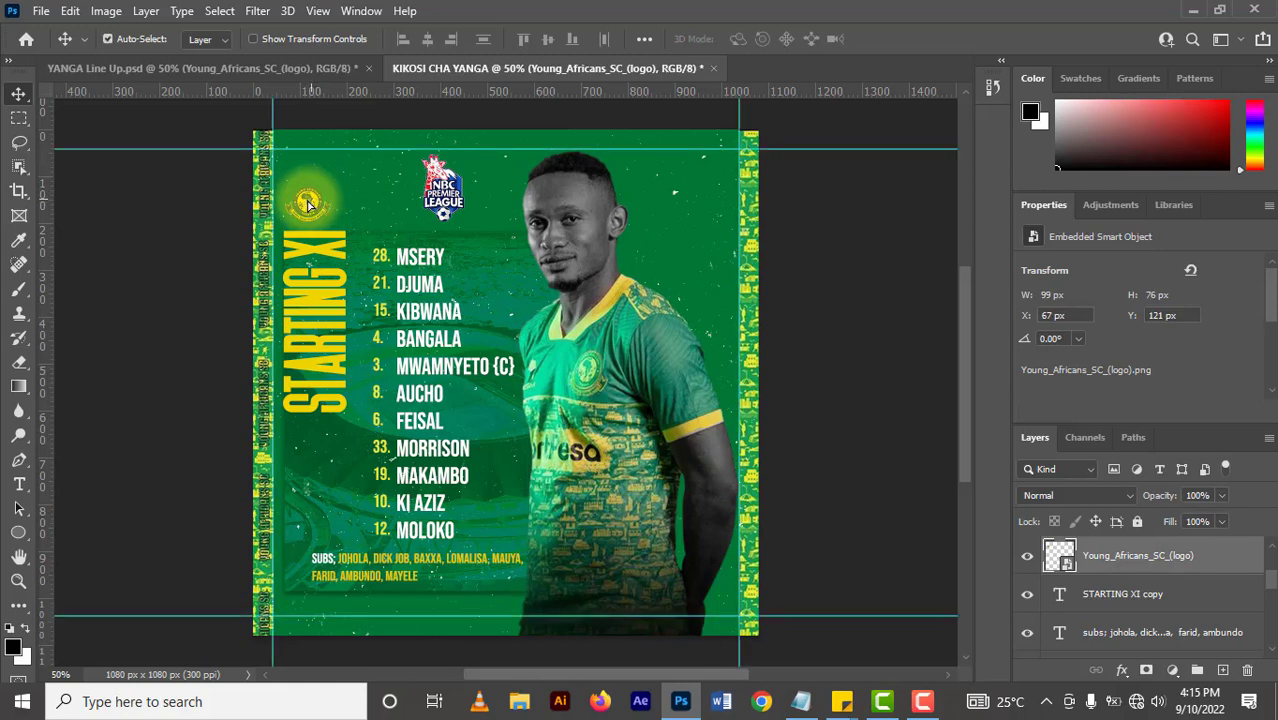
pyautogui.moveTo(308, 204); pyautogui.dragTo(309, 204)
pyautogui.press('ctrl')
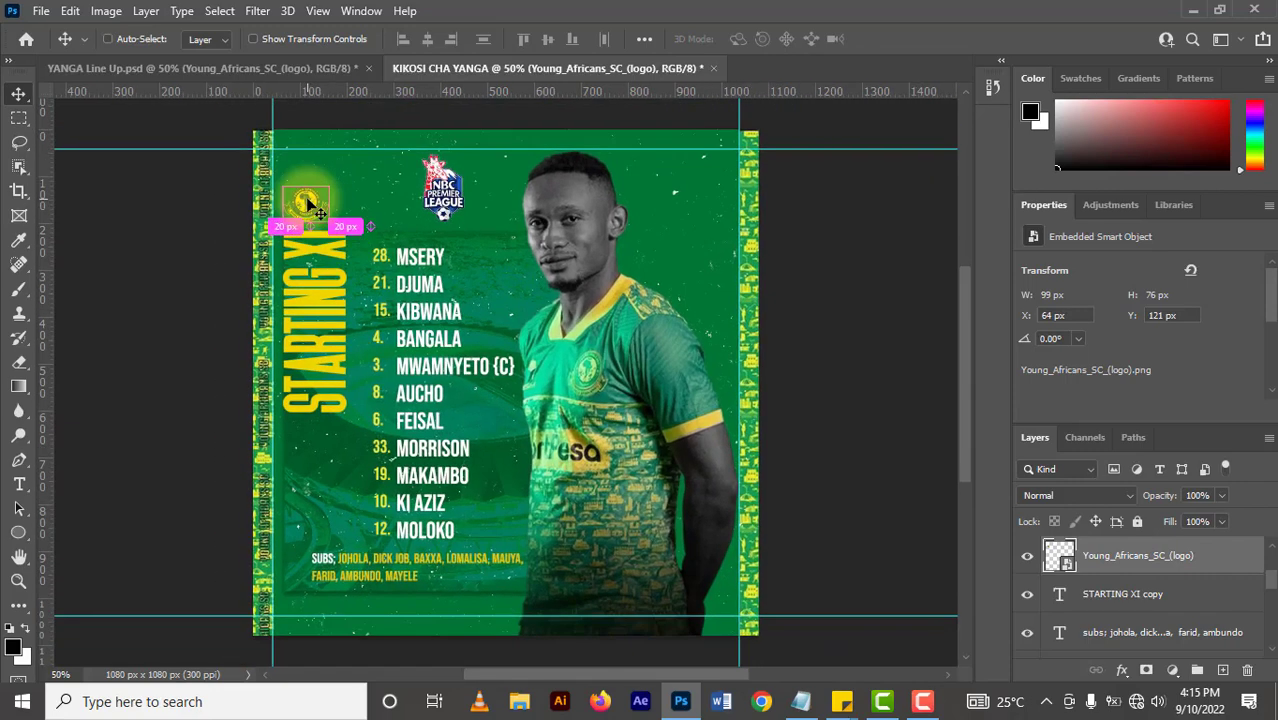
pyautogui.hotkey('ctrl', 'j')
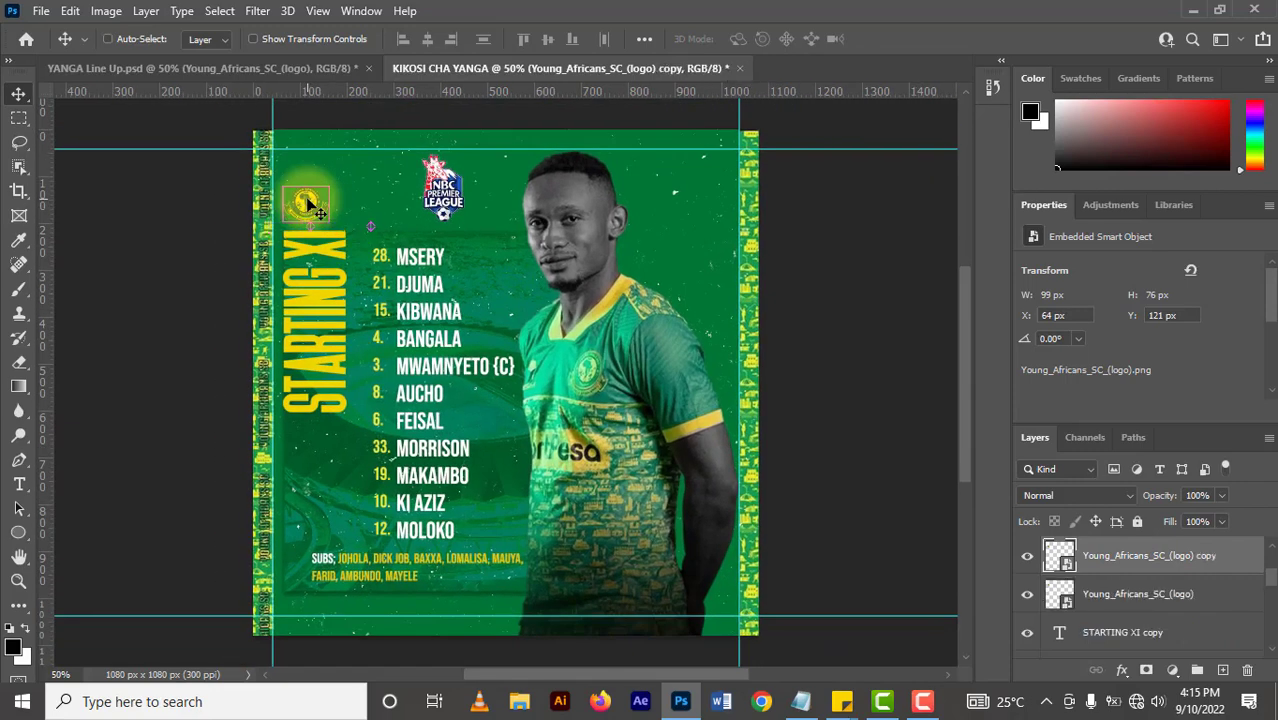
pyautogui.hotkey('ctrl', ';')
pyautogui.hotkey('ctrl', 'z')
pyautogui.hotkey('ctrl', ';')
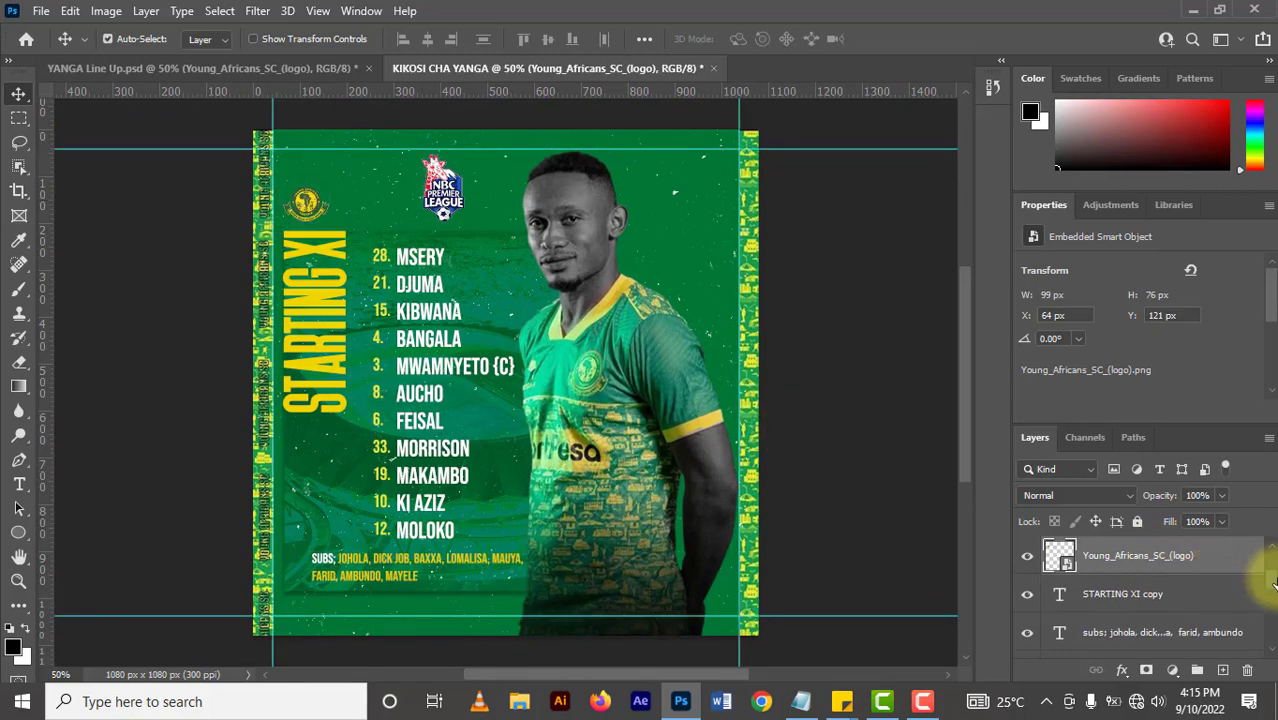
# - With NBC LOGO selected, set the foreground colour to hex 666600
pyautogui.scroll(1, 1271, 574)
pyautogui.scroll(3, 1271, 574)
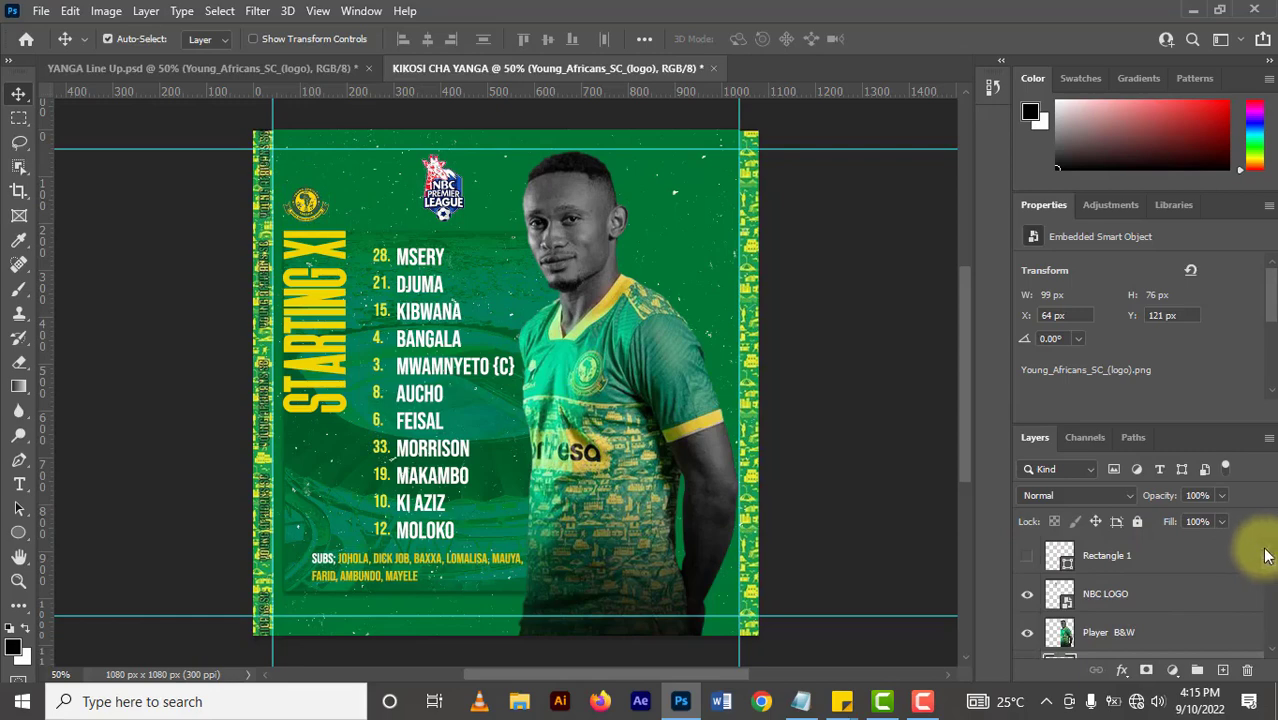
pyautogui.click(1120, 598)
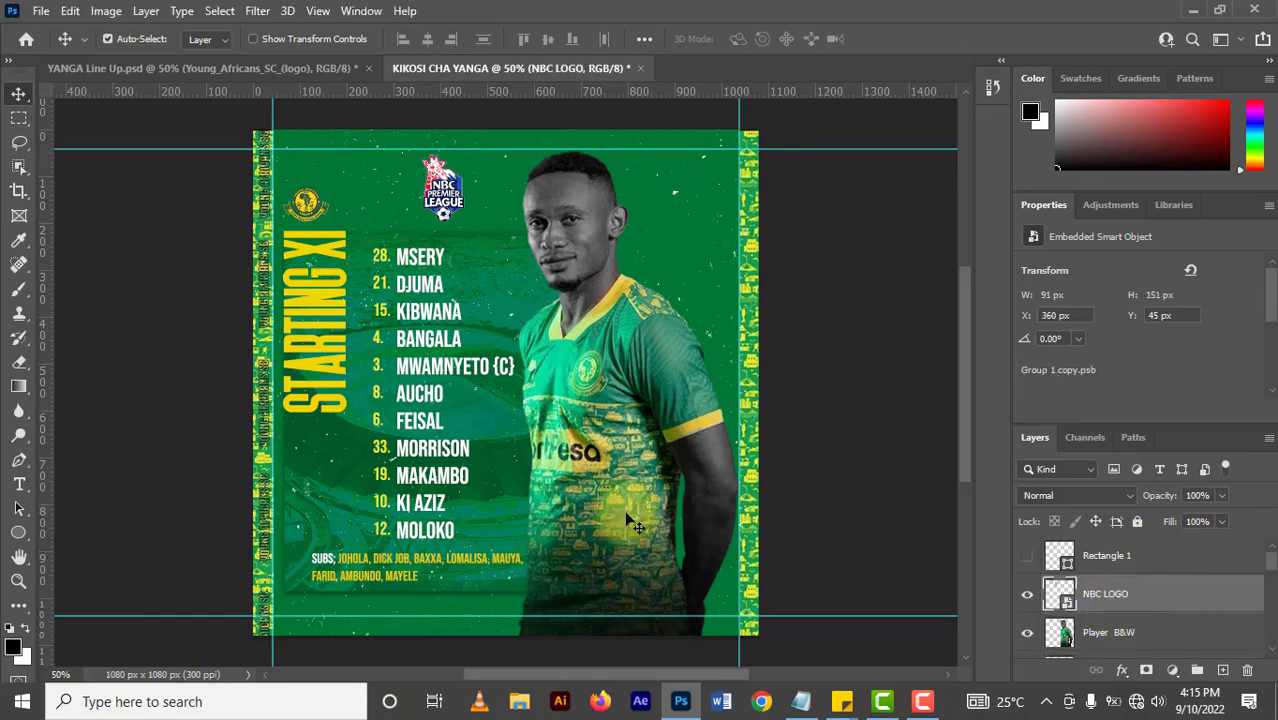
pyautogui.click(13, 647)
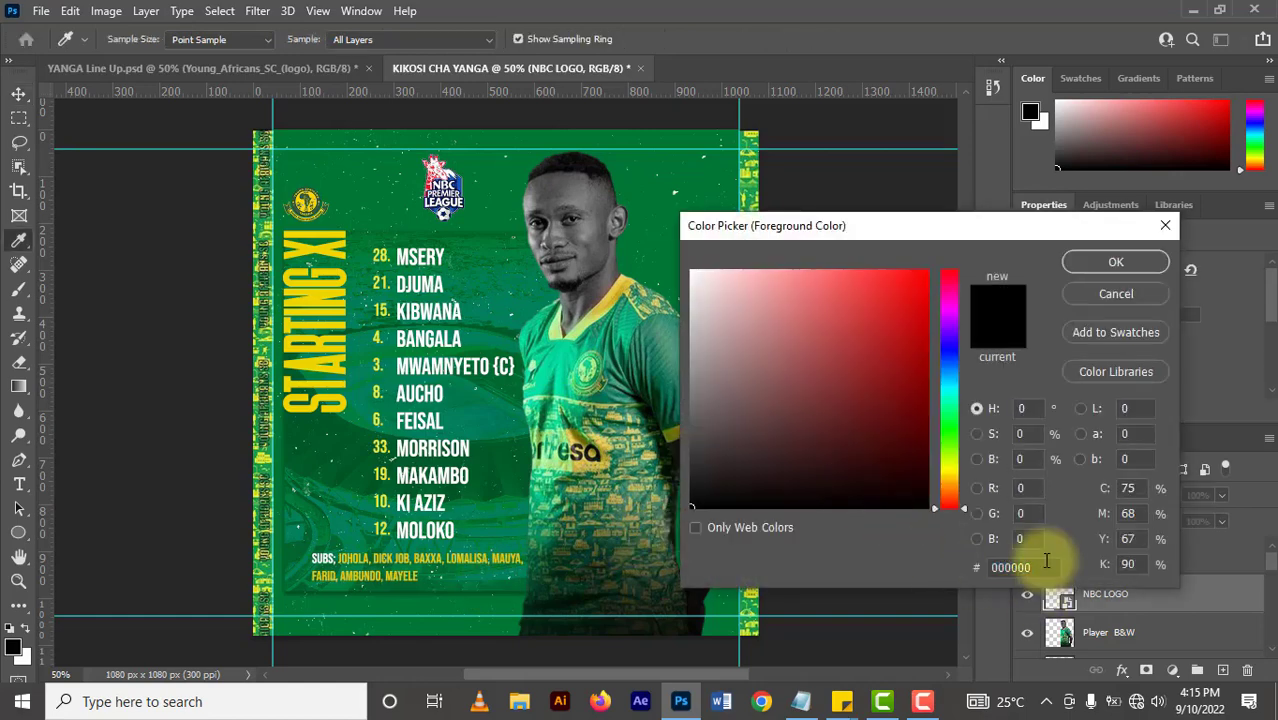
pyautogui.moveTo(1046, 566); pyautogui.dragTo(937, 567)
pyautogui.write('6')
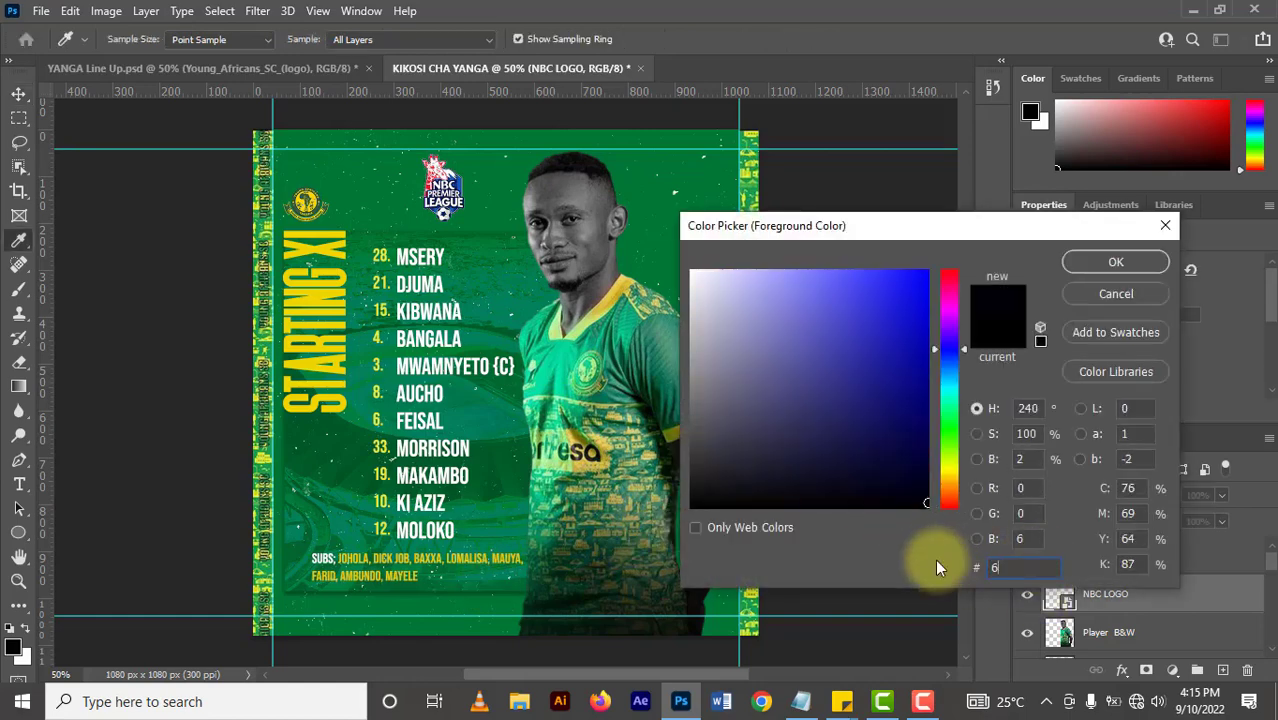
pyautogui.write('6666')
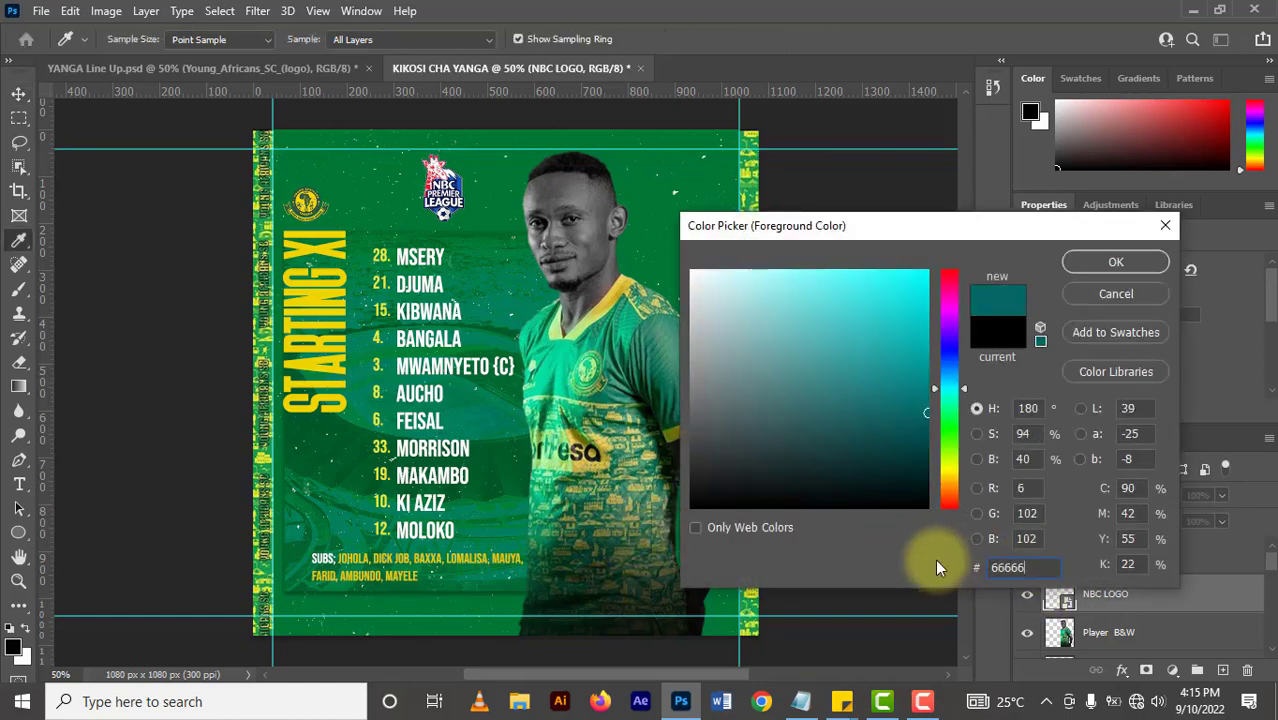
pyautogui.write('00')
pyautogui.press('Return')
pyautogui.press('v')
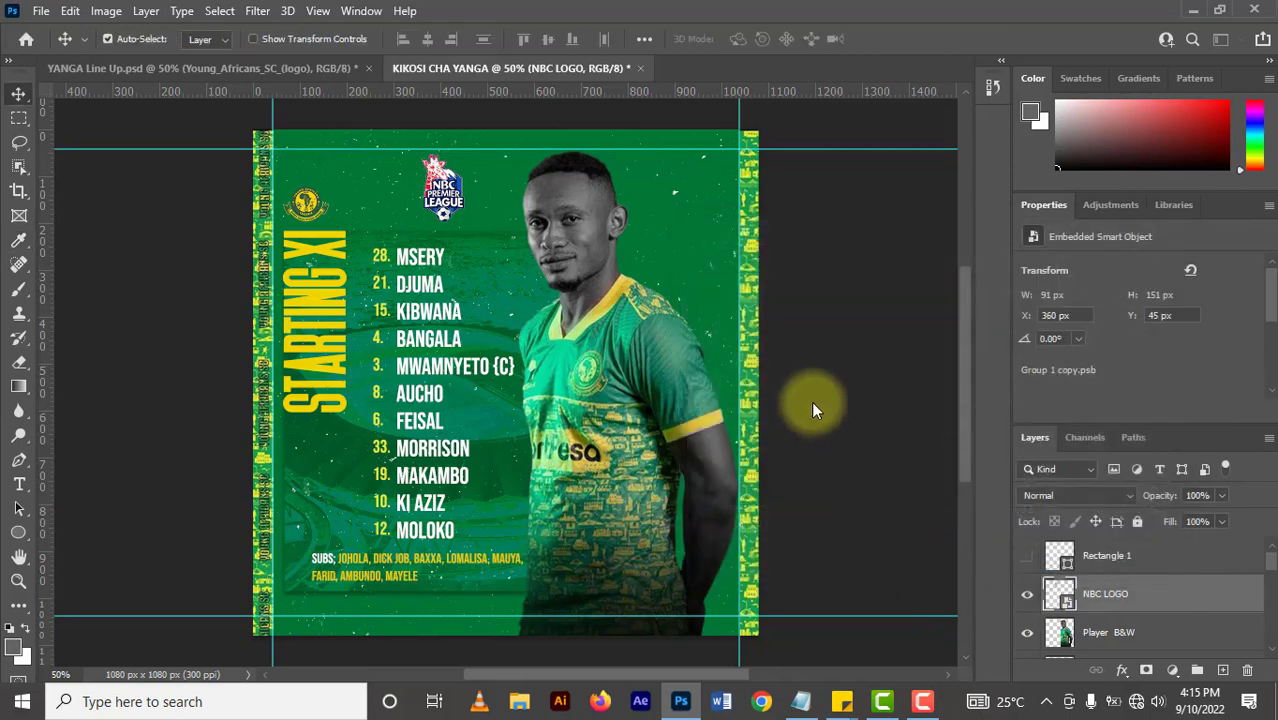
# - Check the blend mode of Layer 1 in YANGA Line Up, then return to KIKOSI CHA YANGA
pyautogui.click(321, 71)
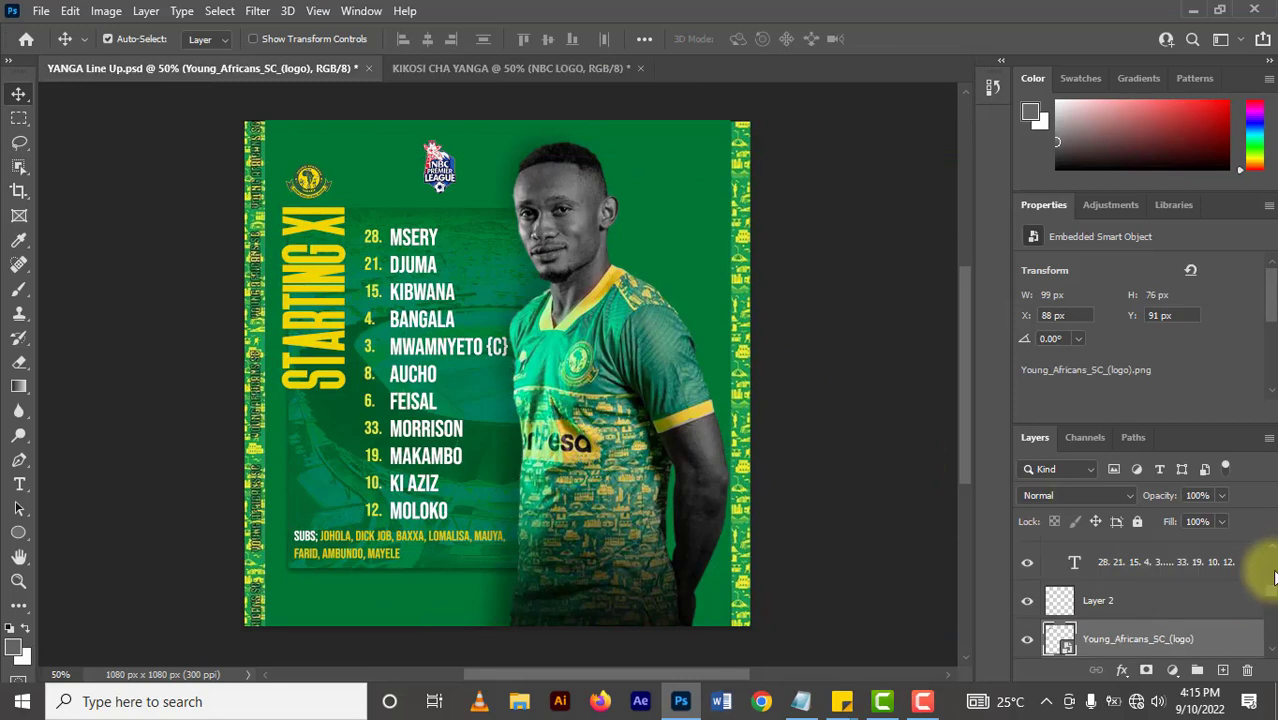
pyautogui.scroll(2, 1266, 560)
pyautogui.scroll(2, 1270, 548)
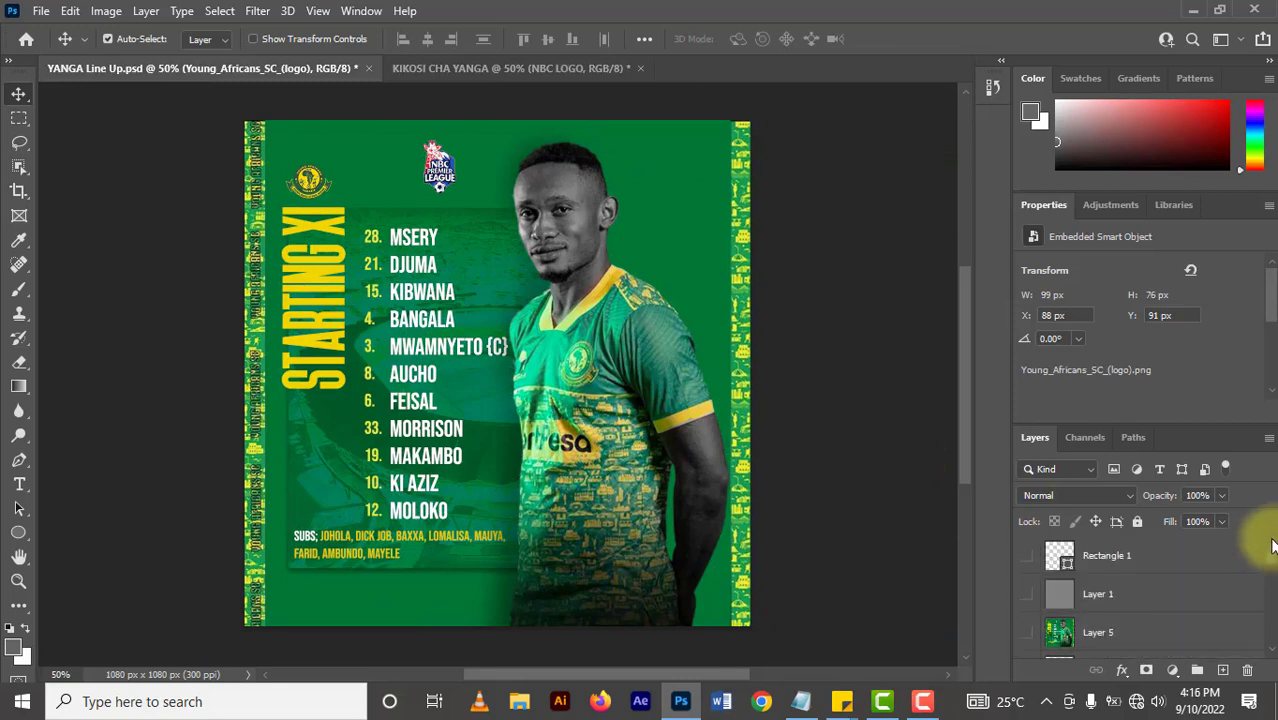
pyautogui.click(1098, 594)
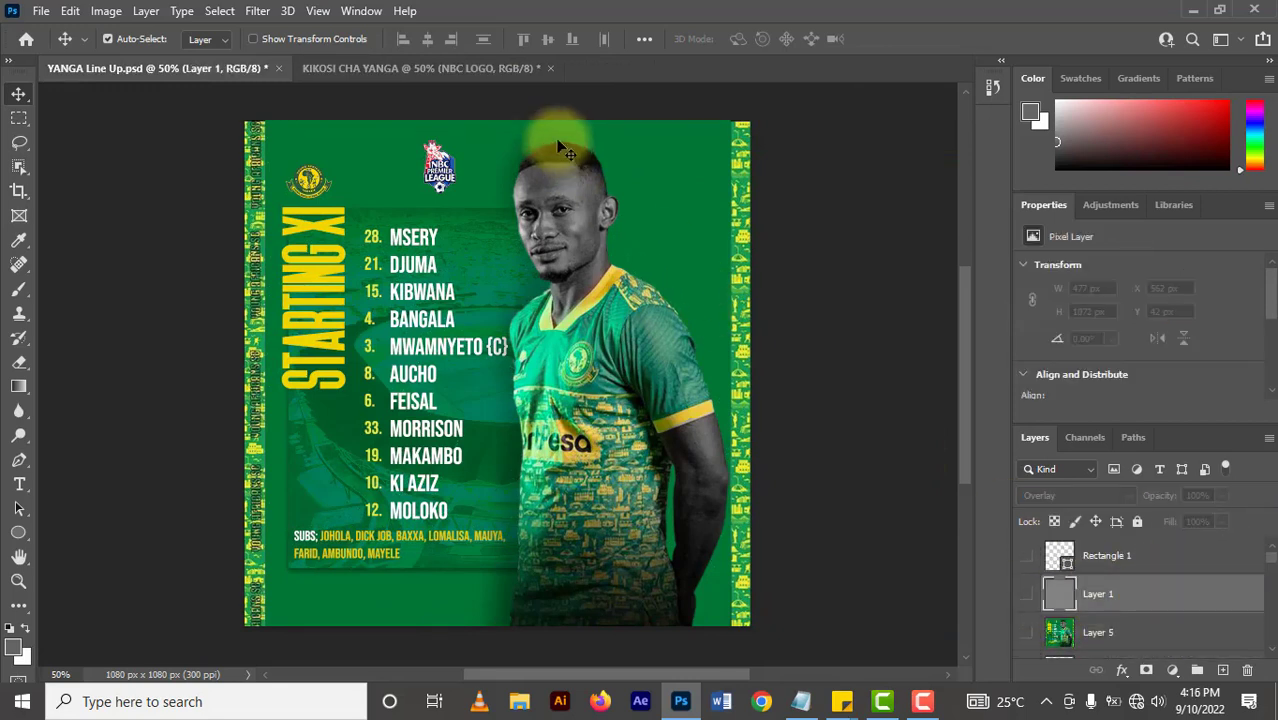
pyautogui.click(473, 68)
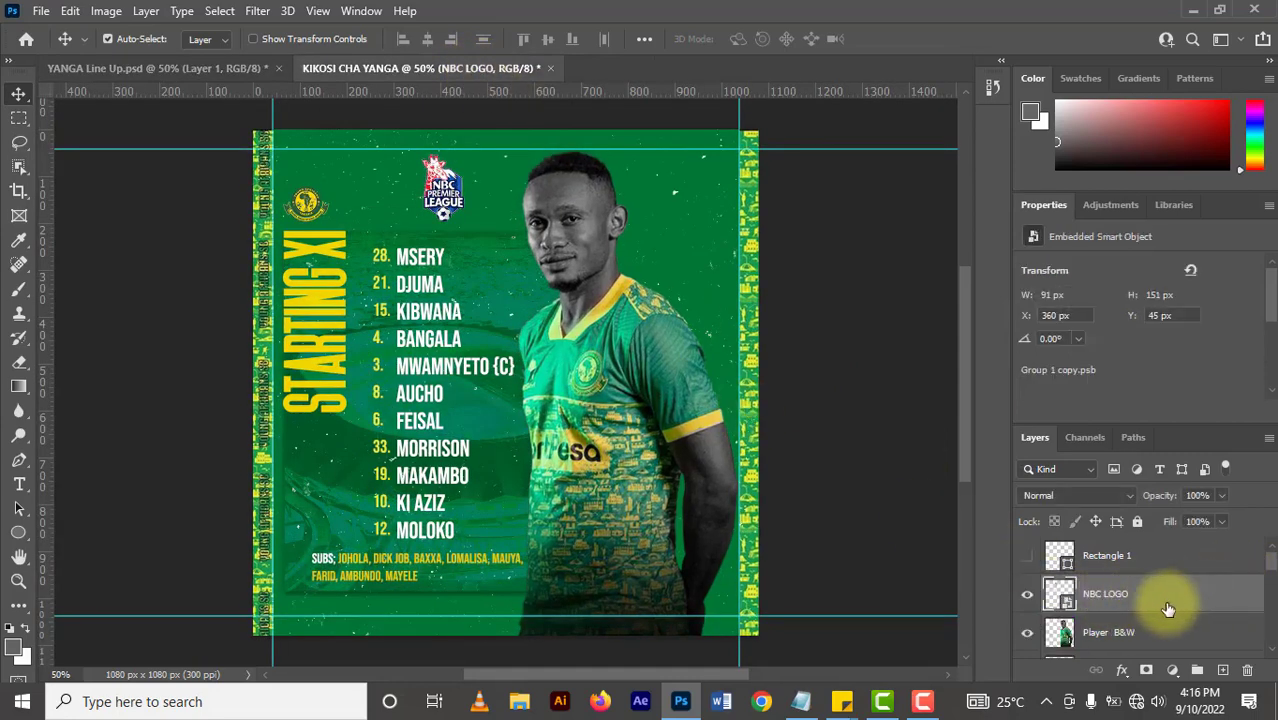
# - Add a new layer above NBC LOGO and fill it grey with the Paint Bucket
pyautogui.click(1218, 672)
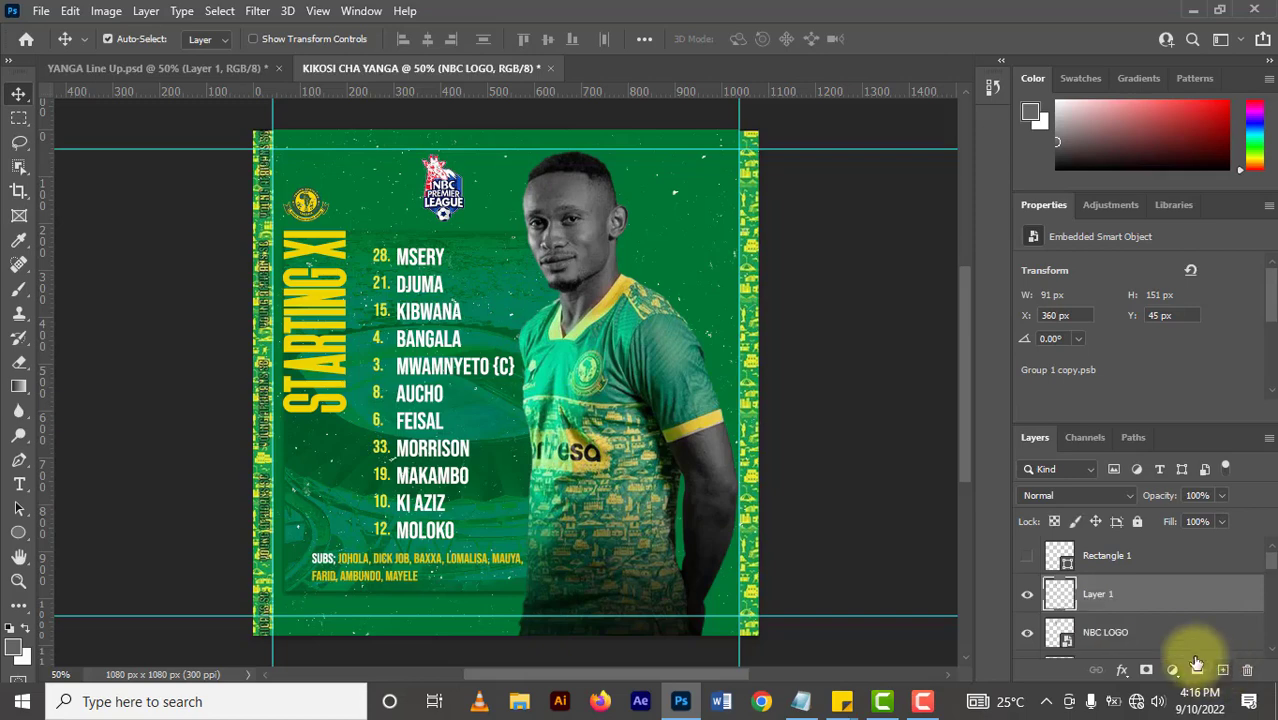
pyautogui.press('g')
pyautogui.click(19, 388)
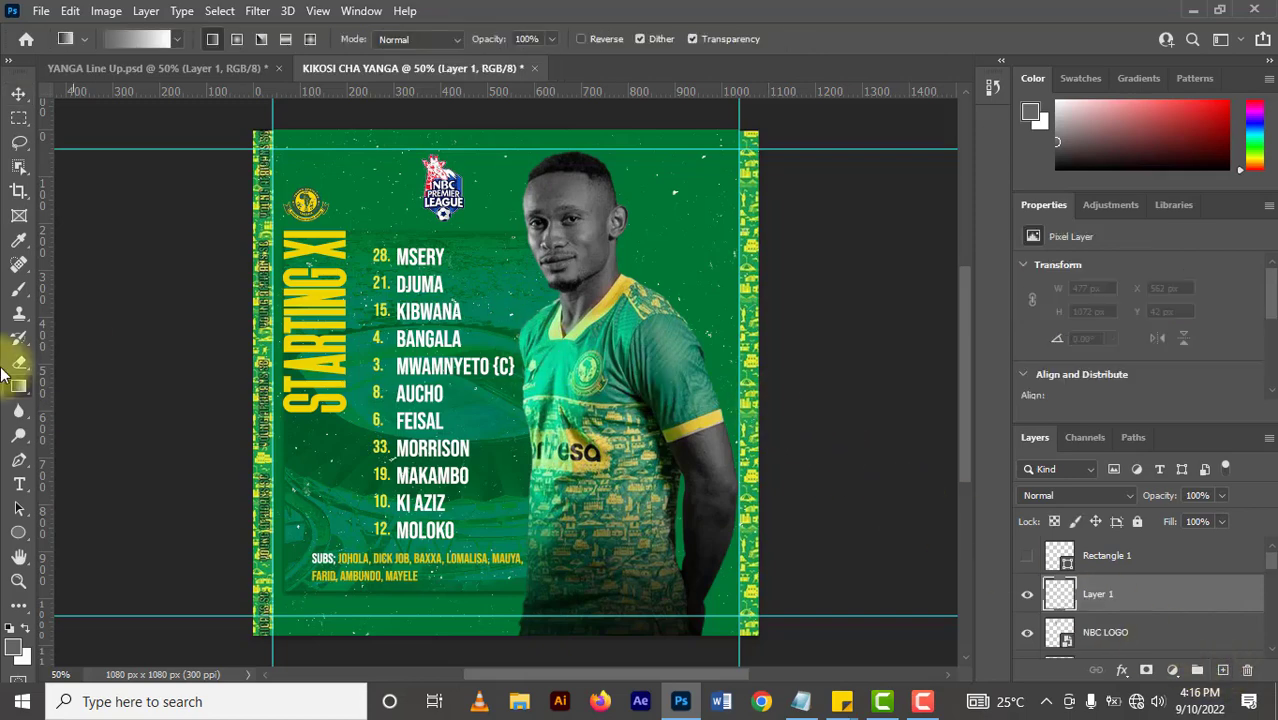
pyautogui.rightClick(19, 388)
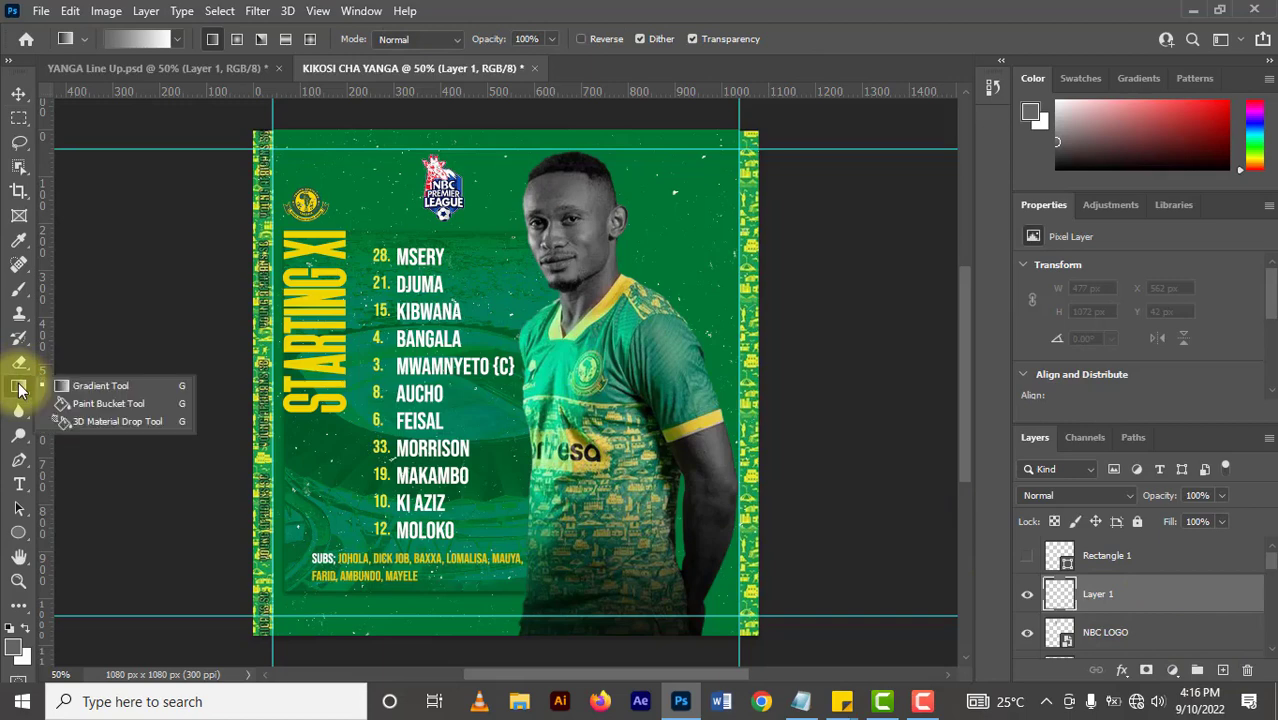
pyautogui.click(100, 414)
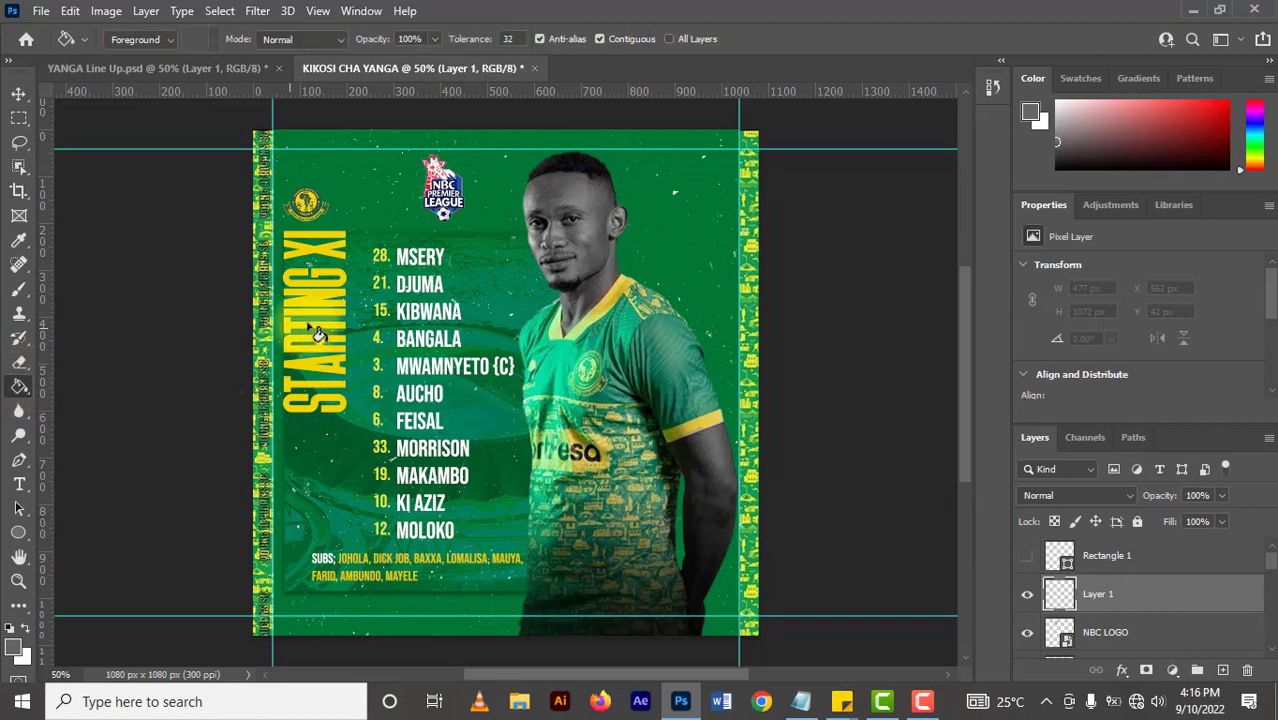
pyautogui.click(527, 338)
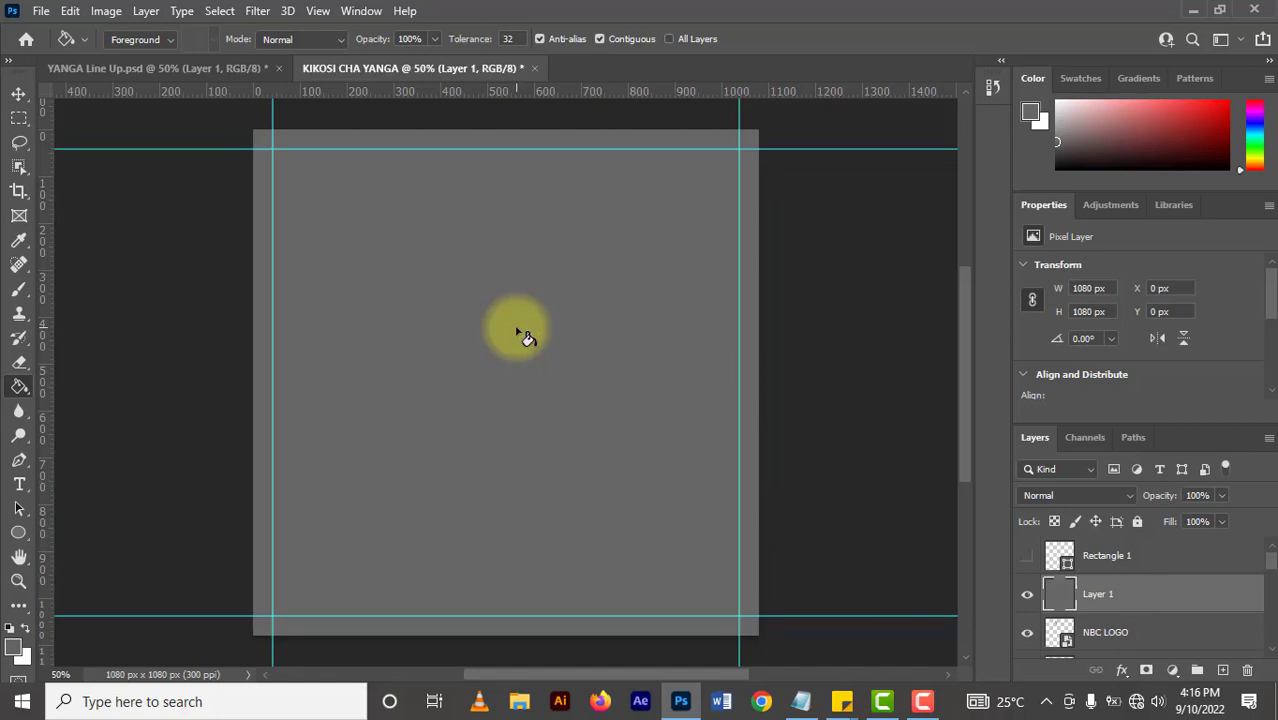
# - Apply 12.5% Uniform Add Noise to the grey layer and blend it as Overlay
pyautogui.click(250, 14)
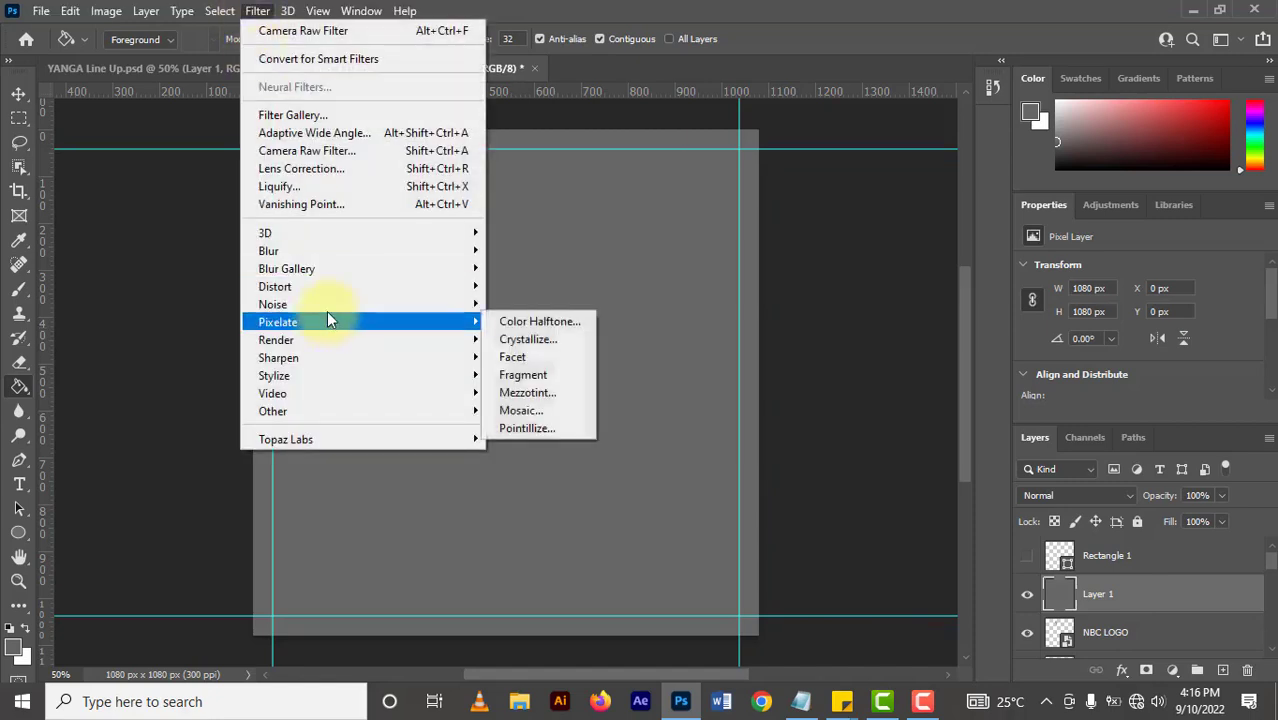
pyautogui.moveTo(272, 304)
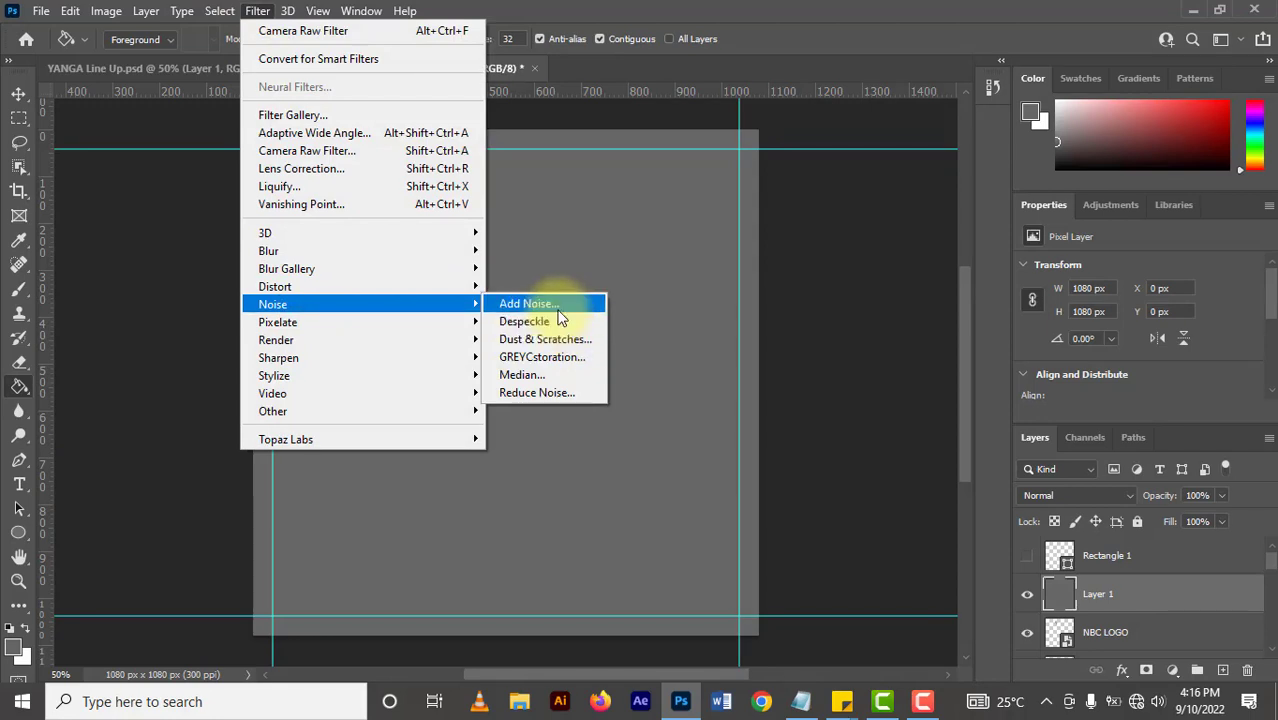
pyautogui.click(557, 305)
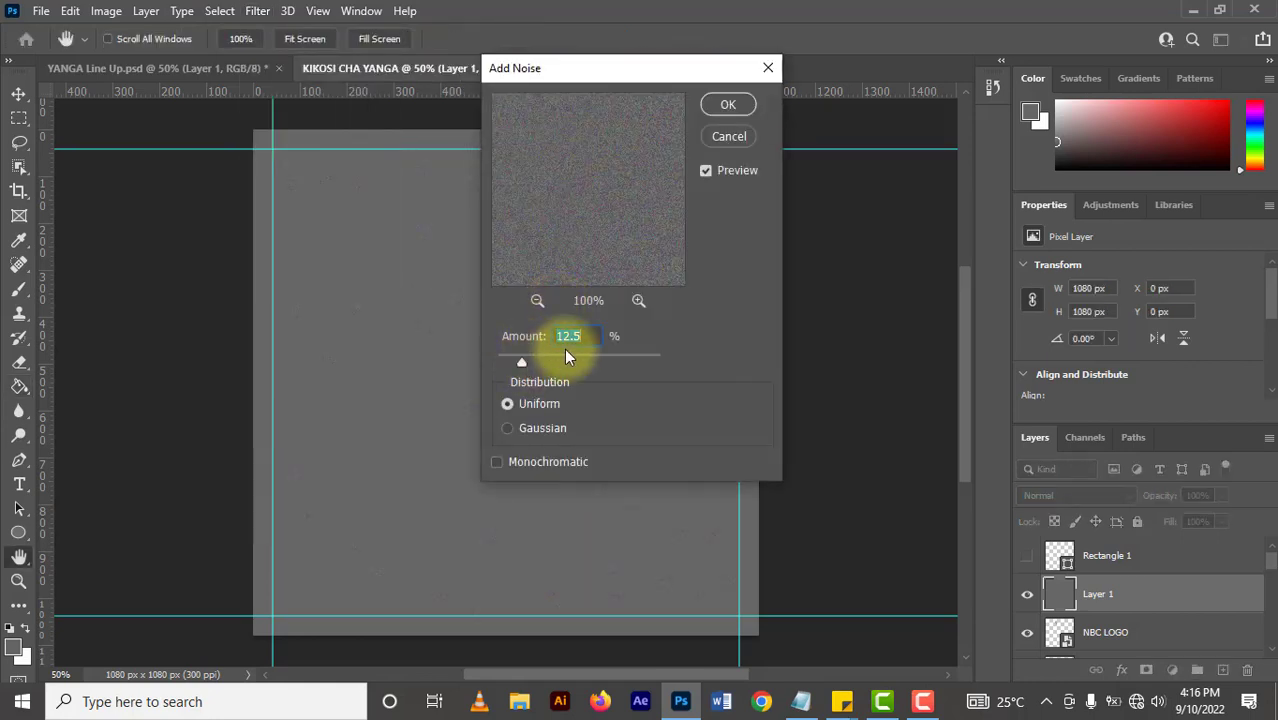
pyautogui.press('Return')
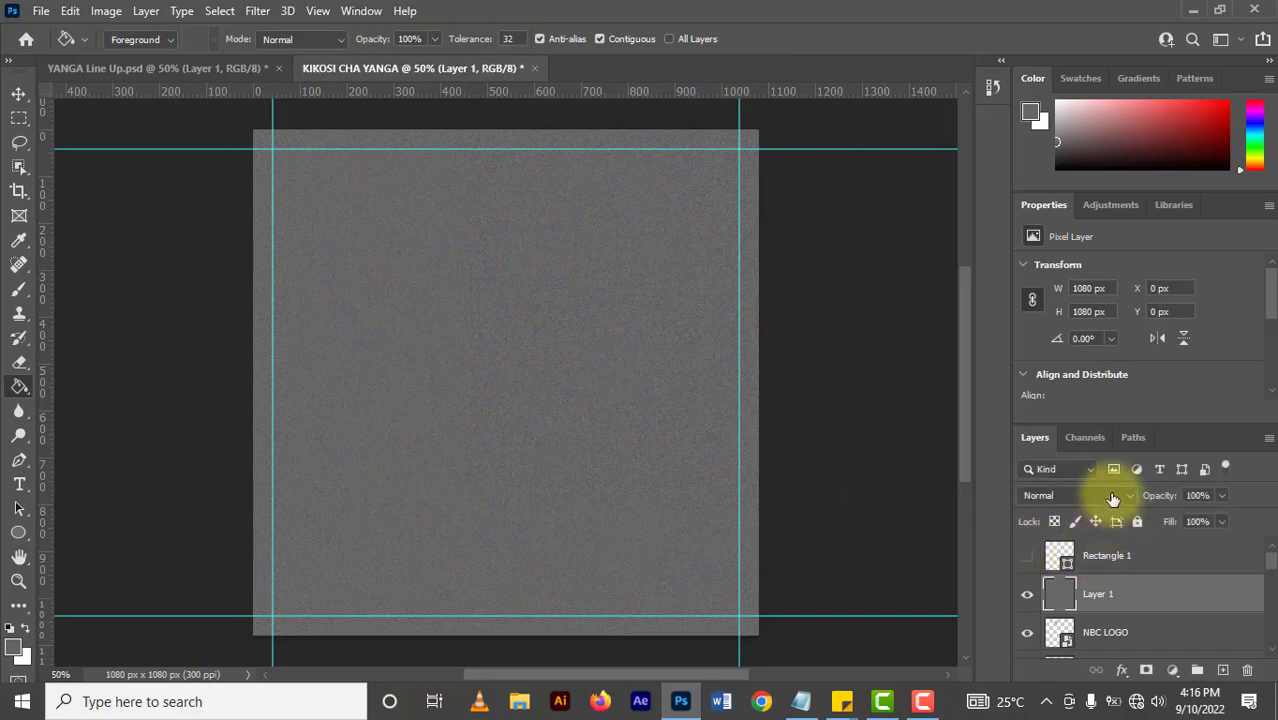
pyautogui.click(1113, 498)
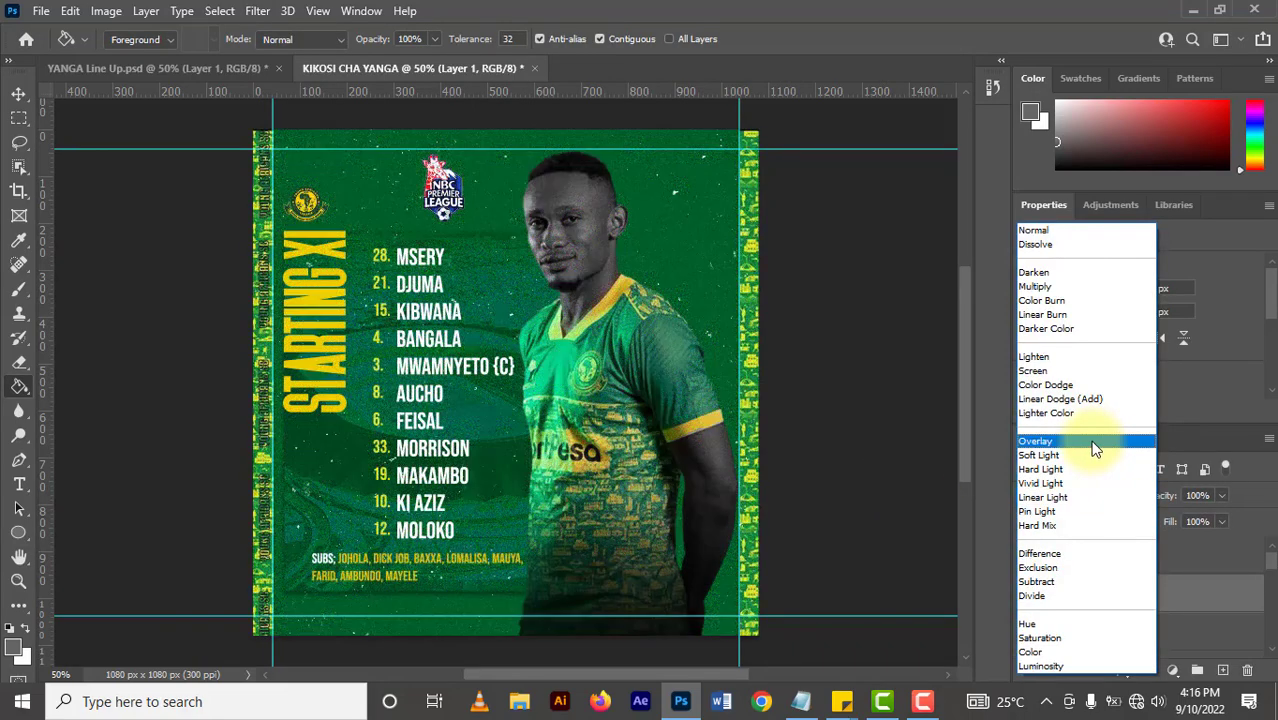
pyautogui.click(1095, 445)
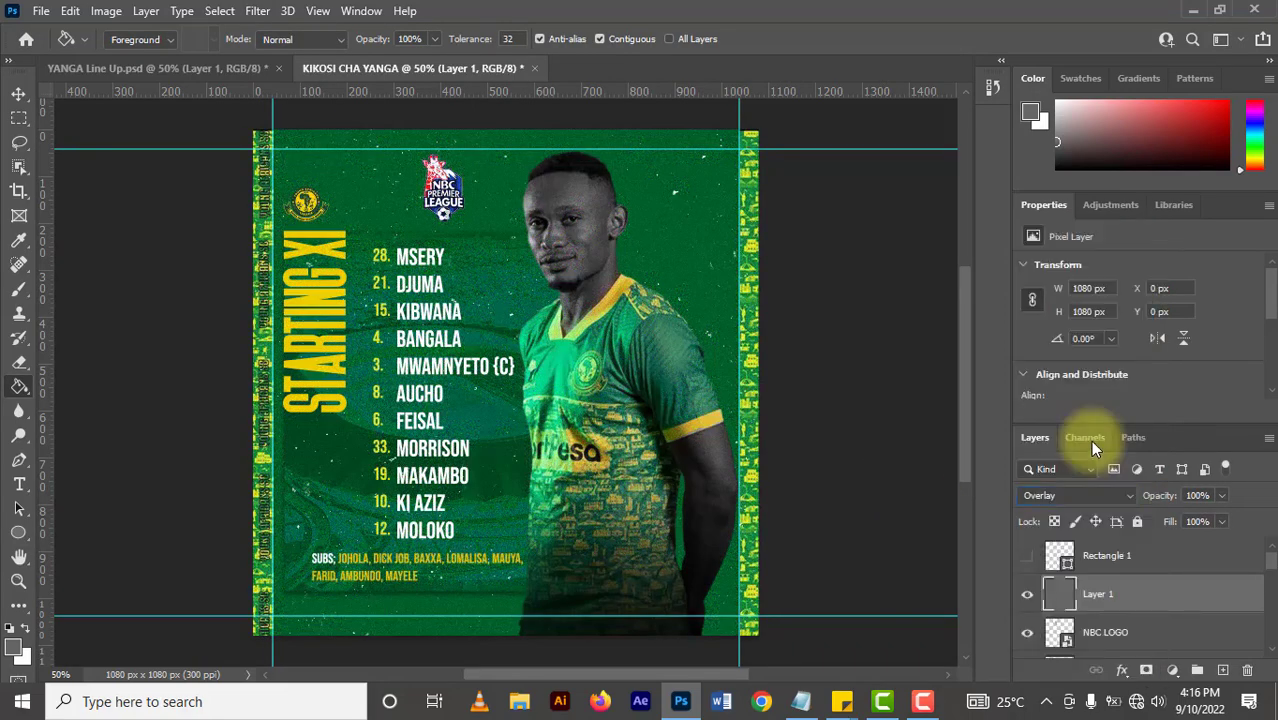
pyautogui.hotkey('ctrl', '0')
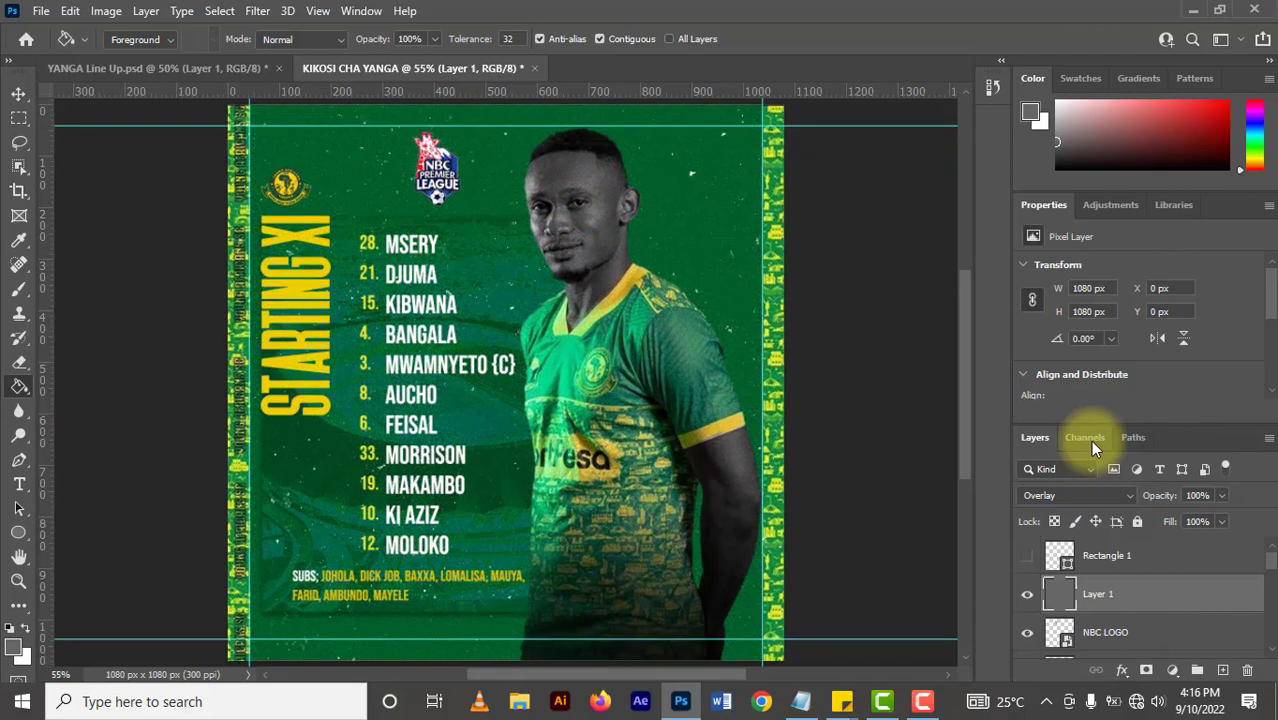
pyautogui.hotkey('ctrl', '-')
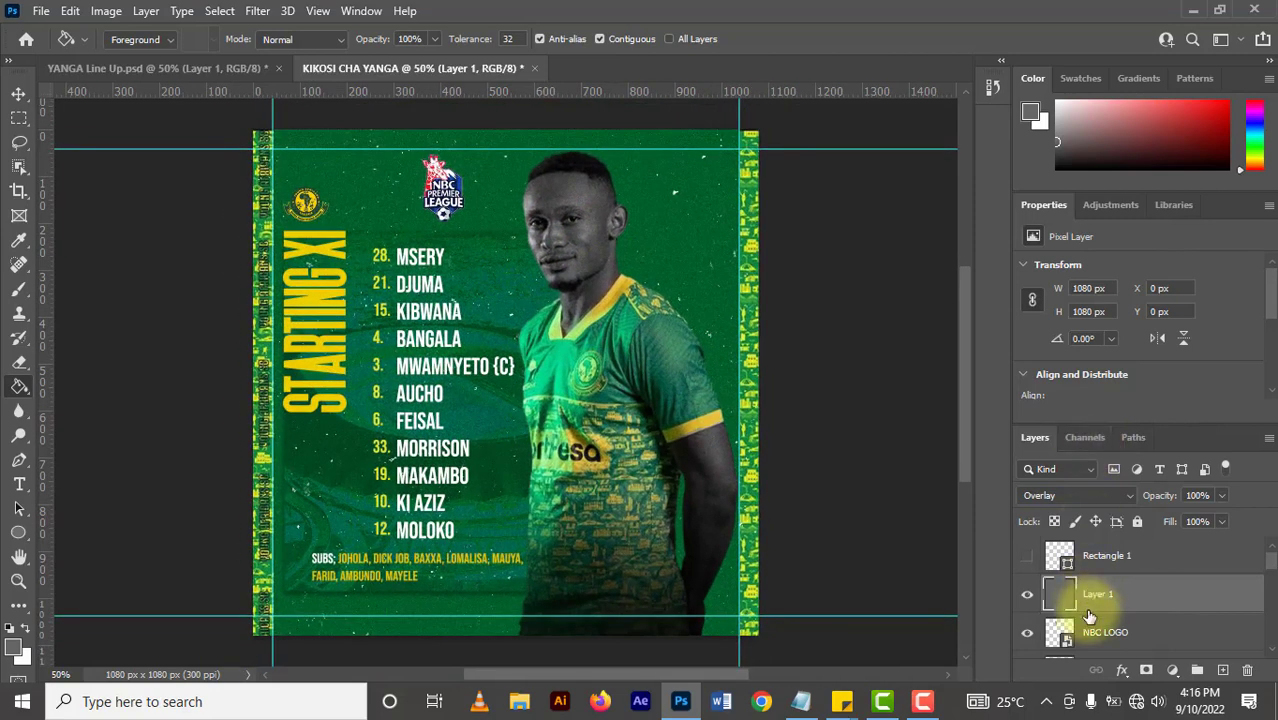
pyautogui.click(1027, 598)
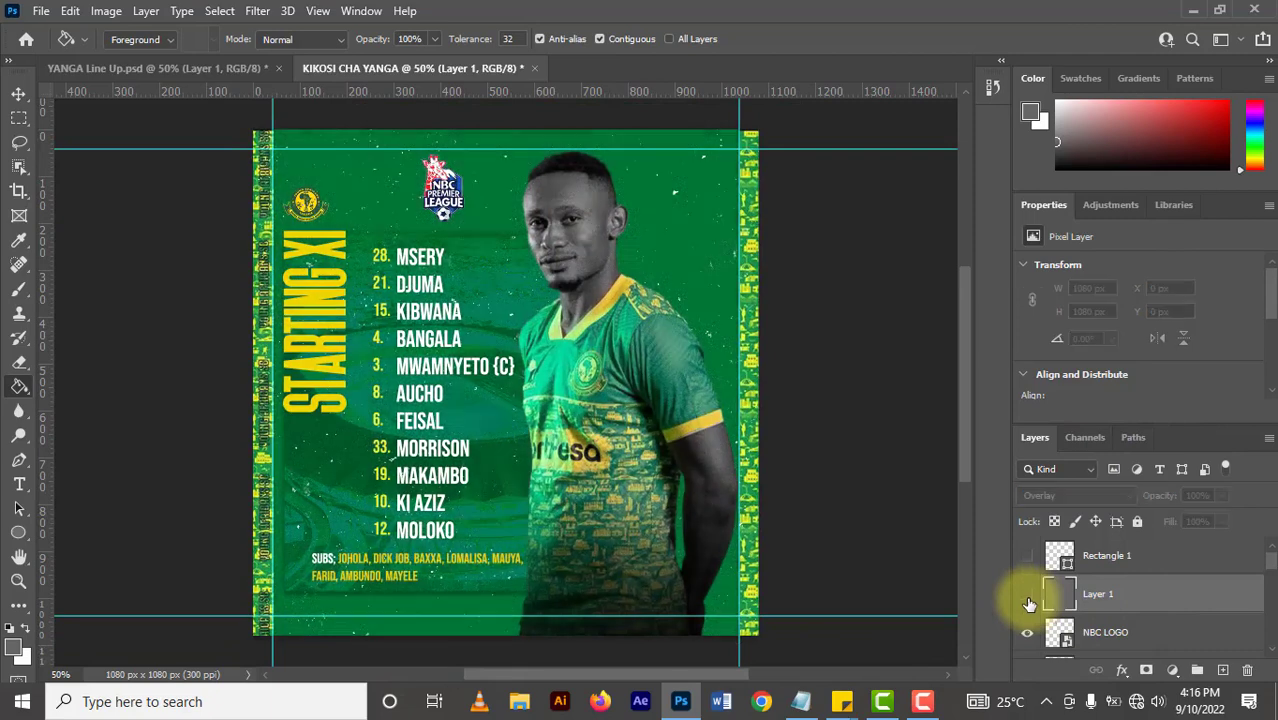
pyautogui.click(1027, 598)
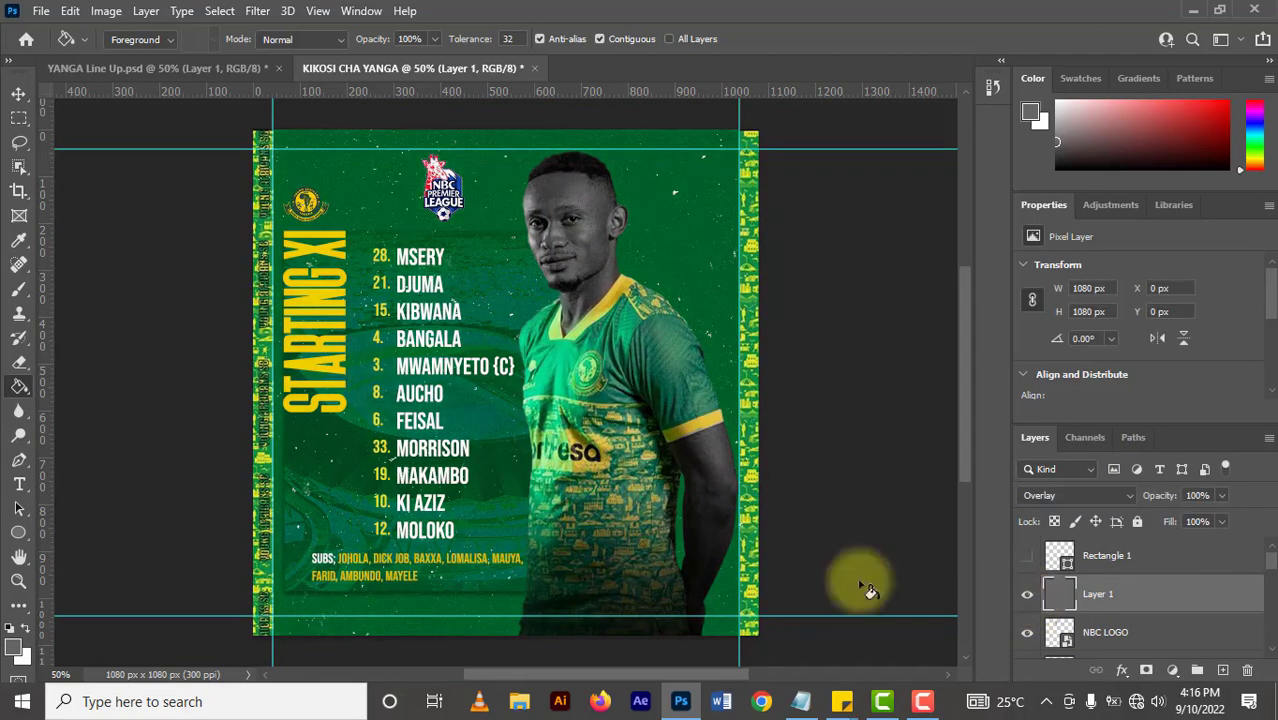
# - Set the foreground colour to a lighter grey, #888787
pyautogui.click(13, 648)
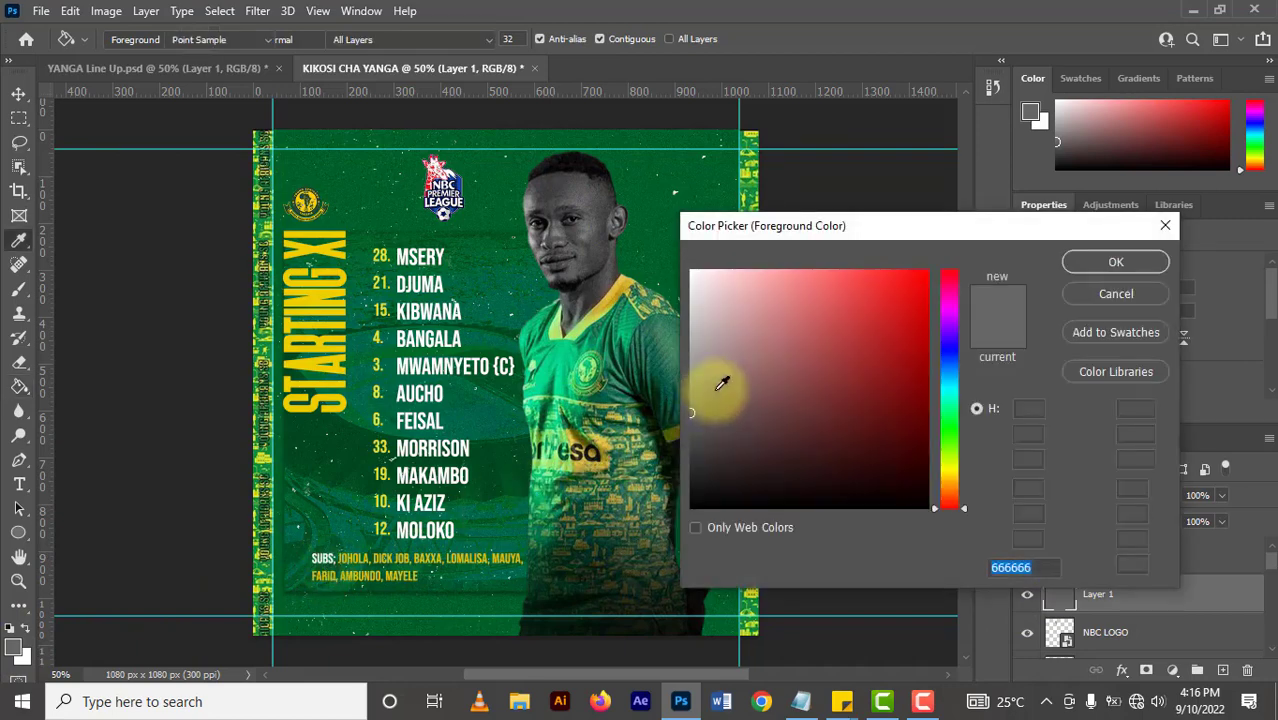
pyautogui.click(690, 382)
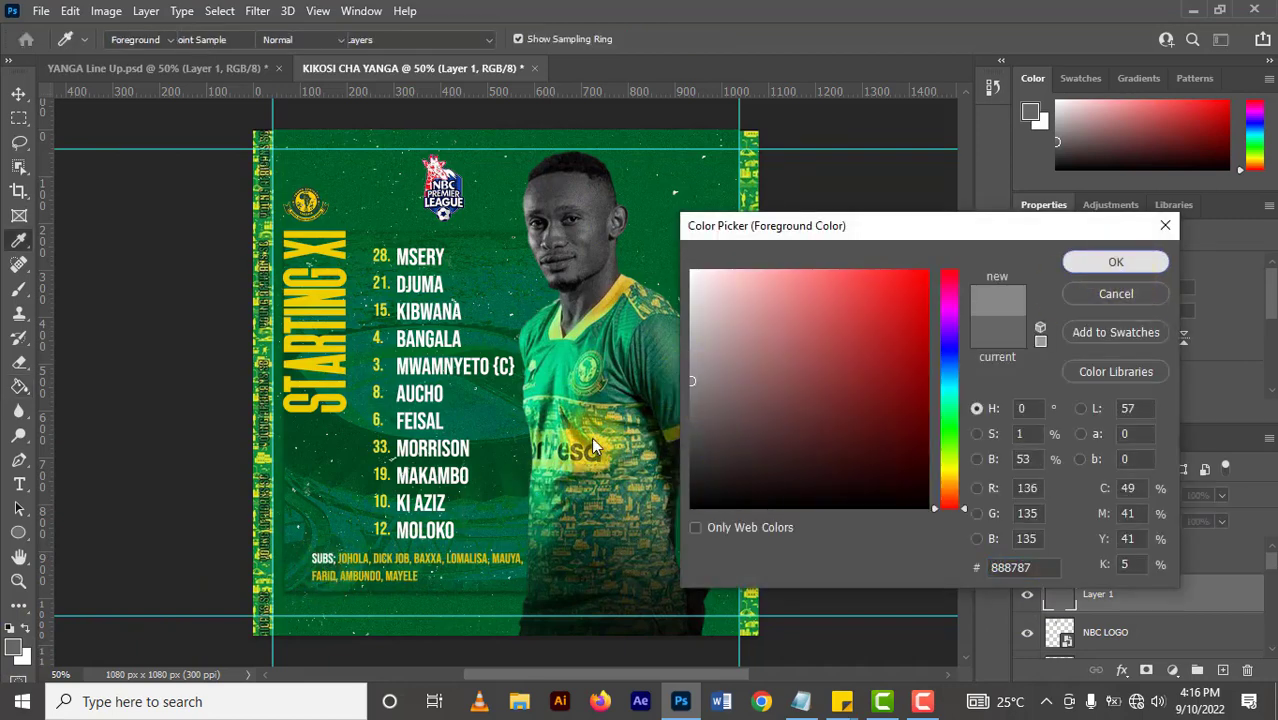
pyautogui.press('Return')
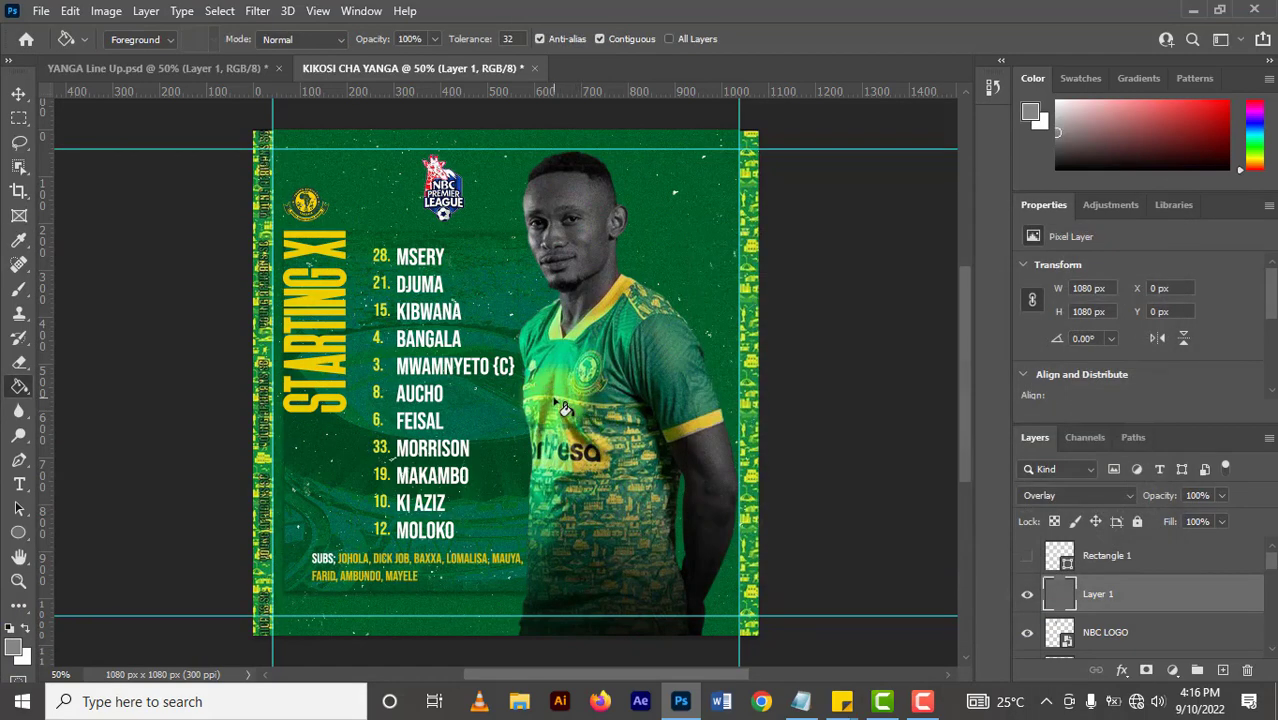
pyautogui.click(530, 393)
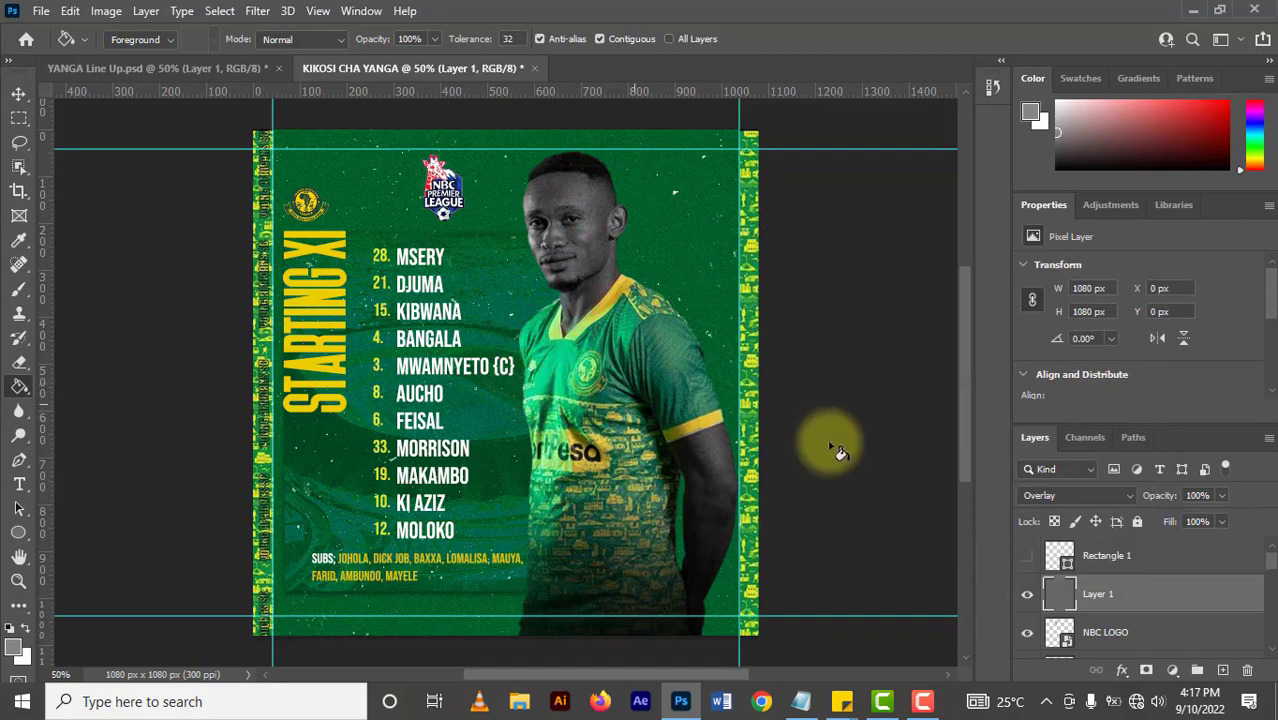
# - Hide Layer 1 and add a grey-filled Layer 2 above NBC LOGO
pyautogui.click(1029, 596)
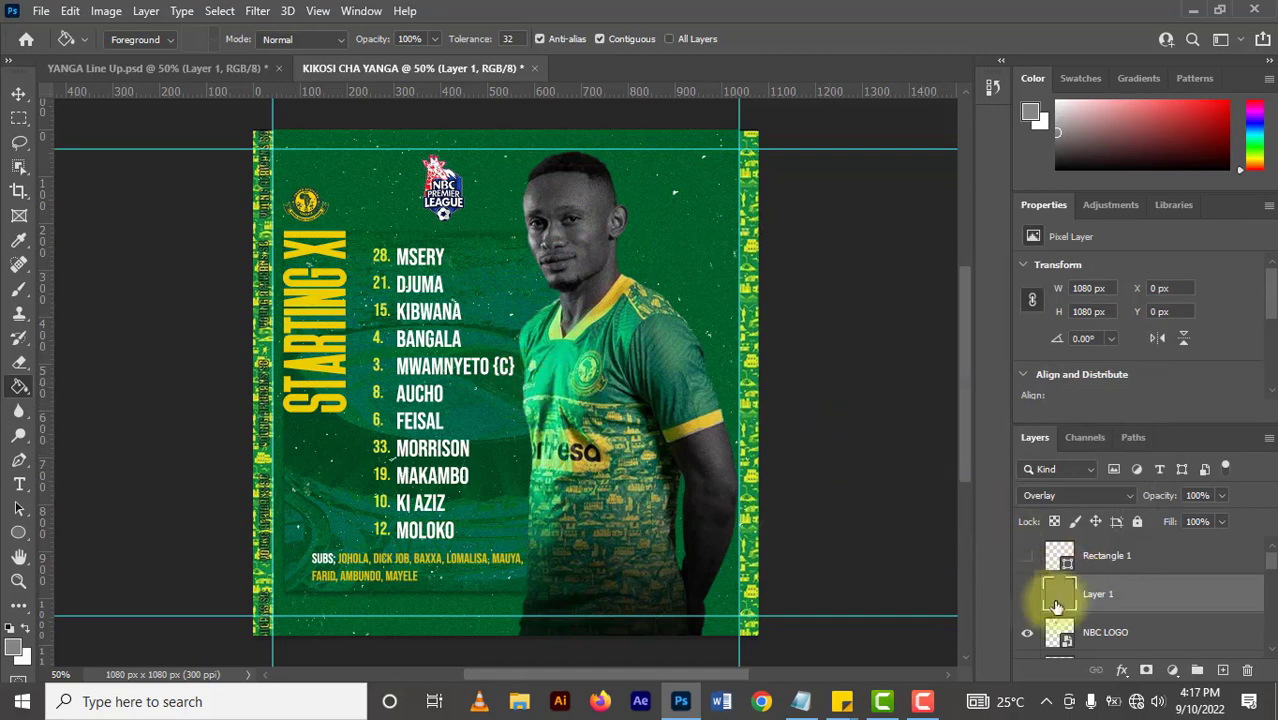
pyautogui.click(1139, 632)
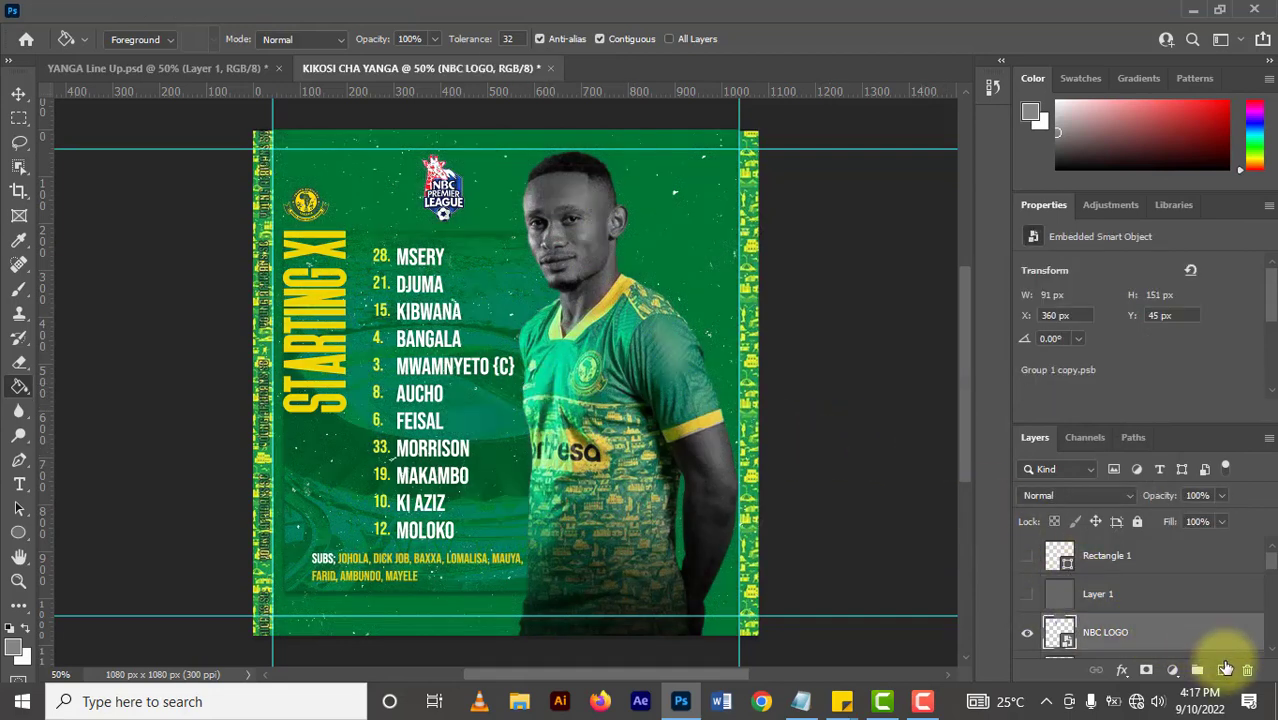
pyautogui.click(1222, 670)
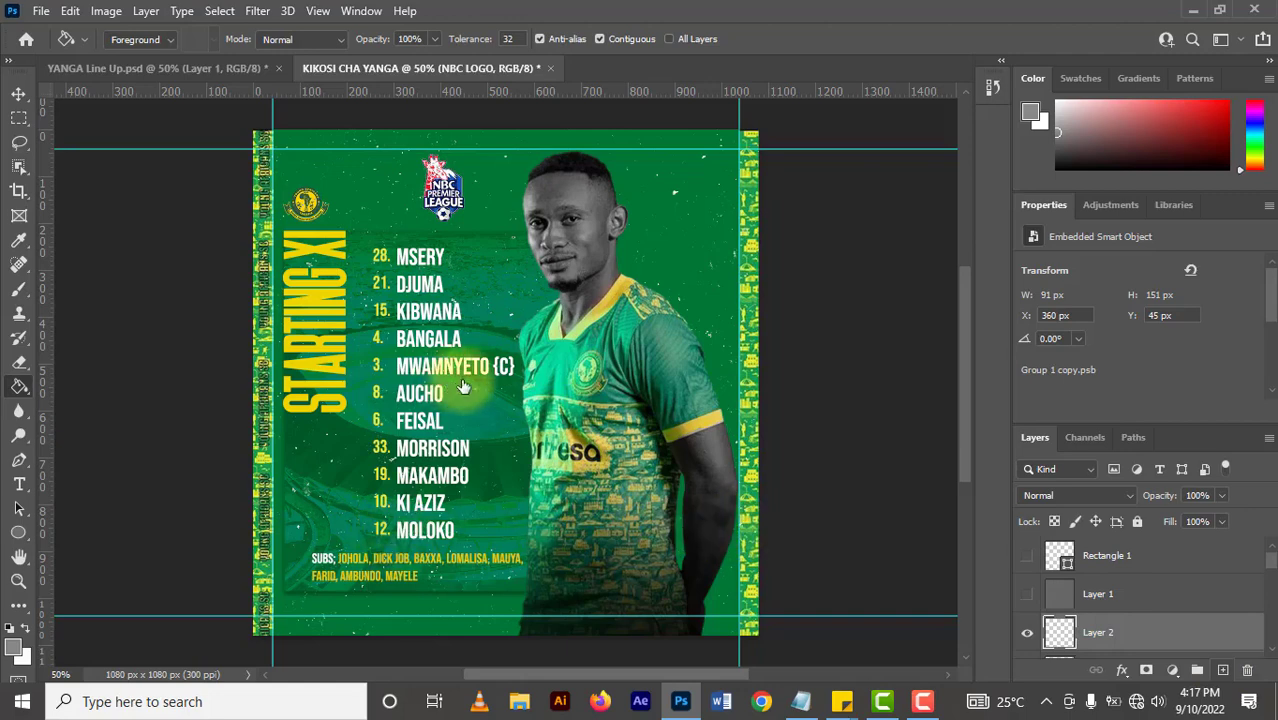
pyautogui.click(405, 250)
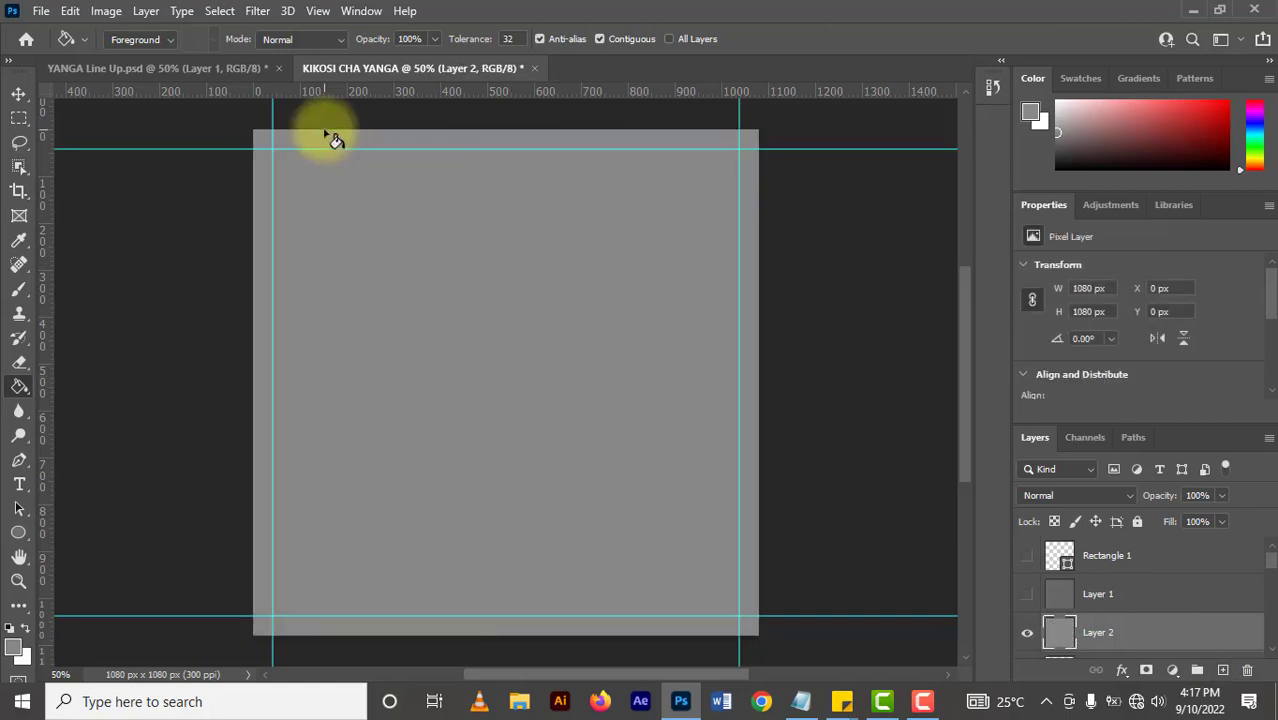
# - Apply 10% Add Noise to Layer 2 and set its blend mode to Overlay
pyautogui.click(258, 11)
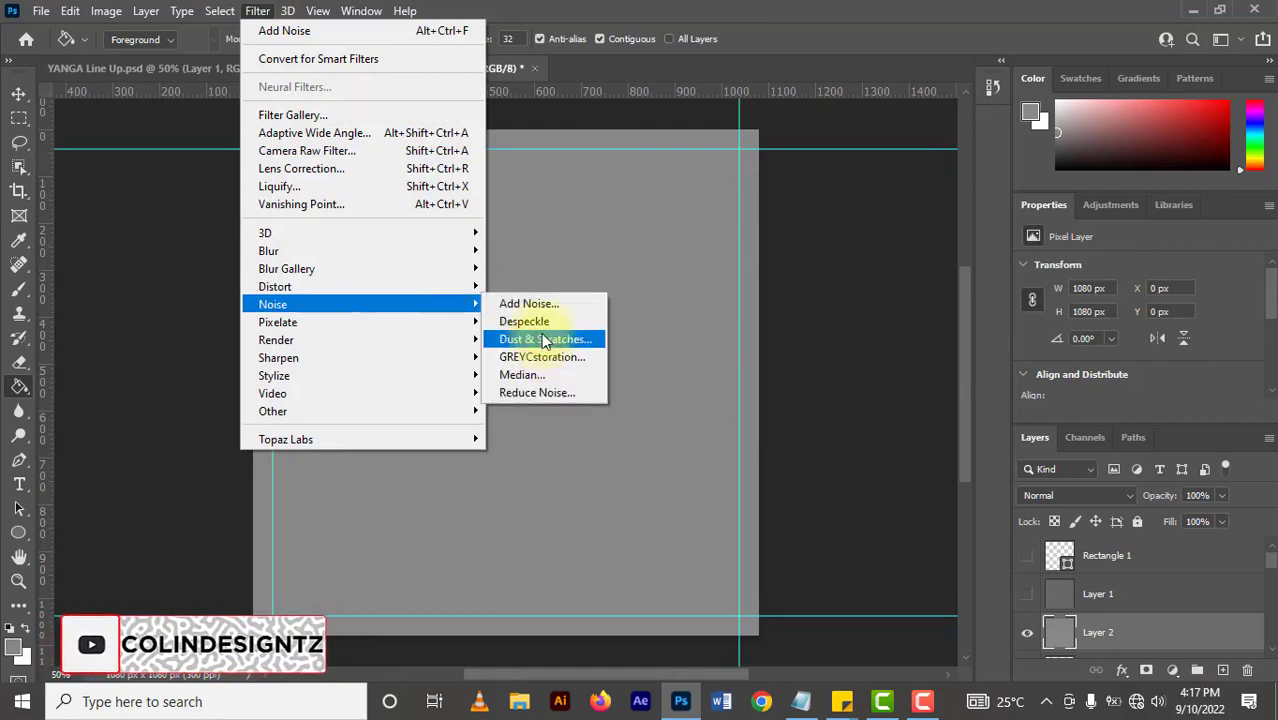
pyautogui.click(539, 312)
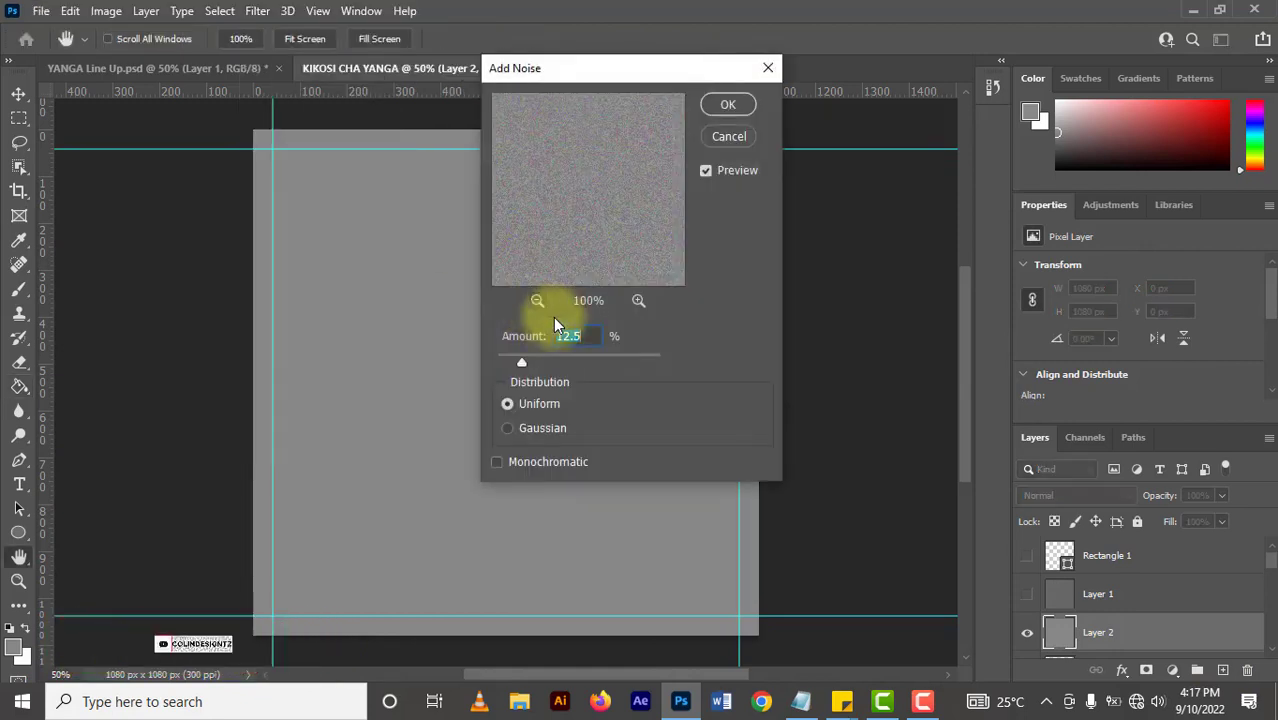
pyautogui.write('1')
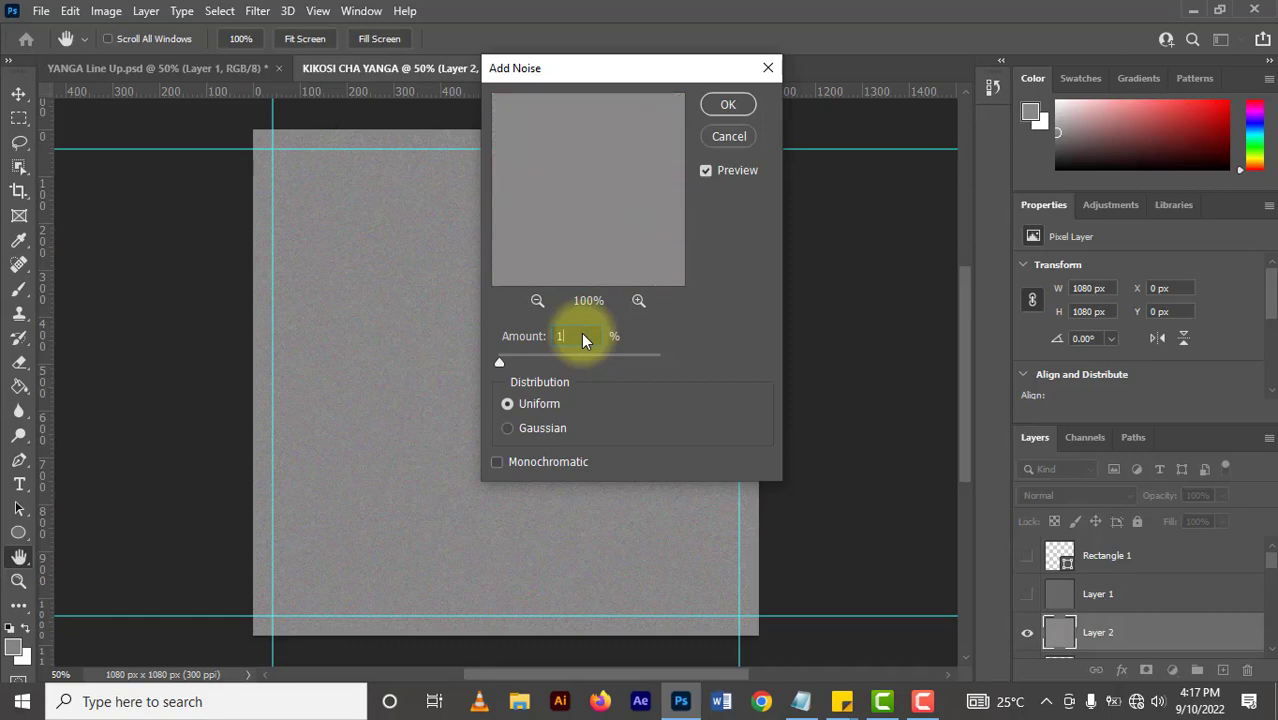
pyautogui.write('0')
pyautogui.press('Return')
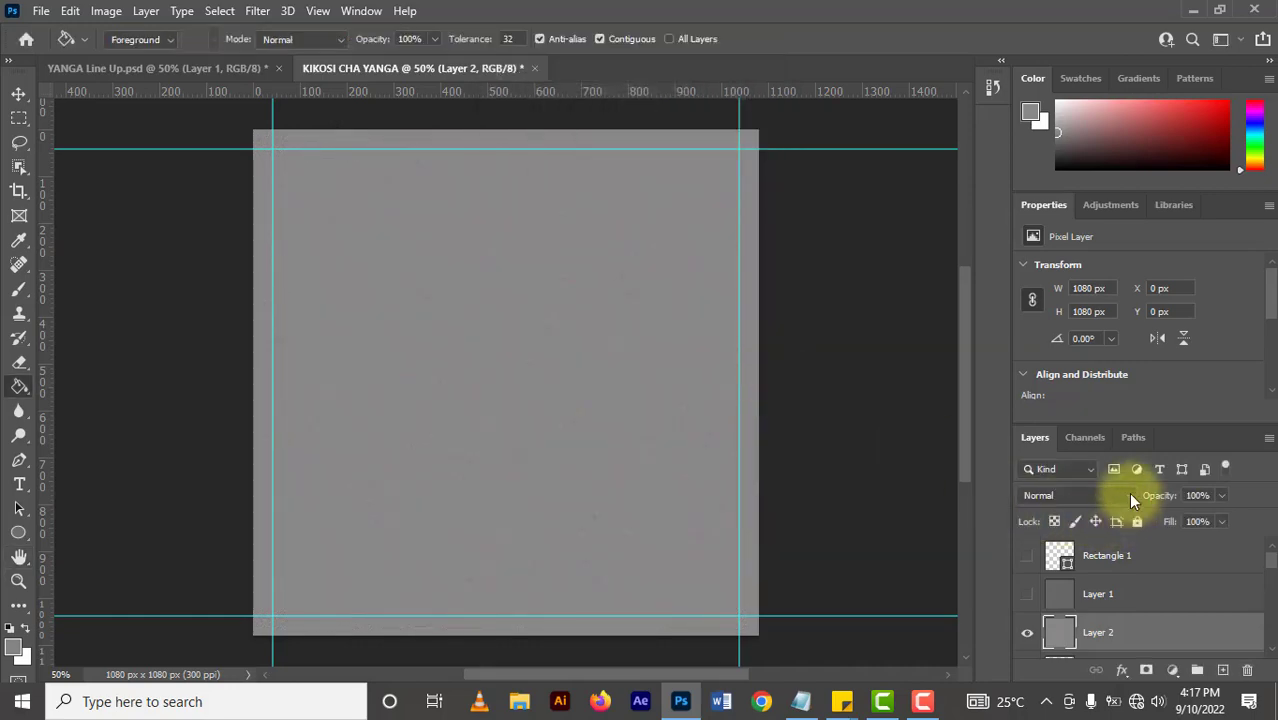
pyautogui.click(1128, 494)
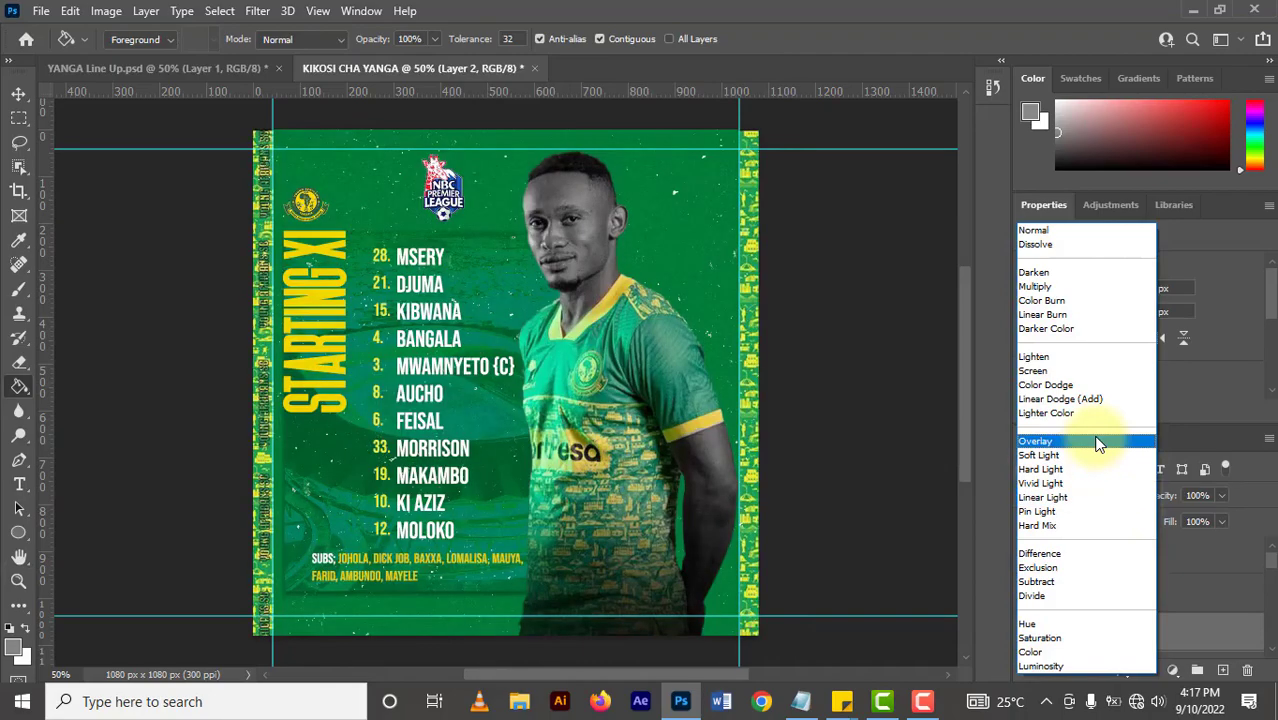
pyautogui.click(1097, 443)
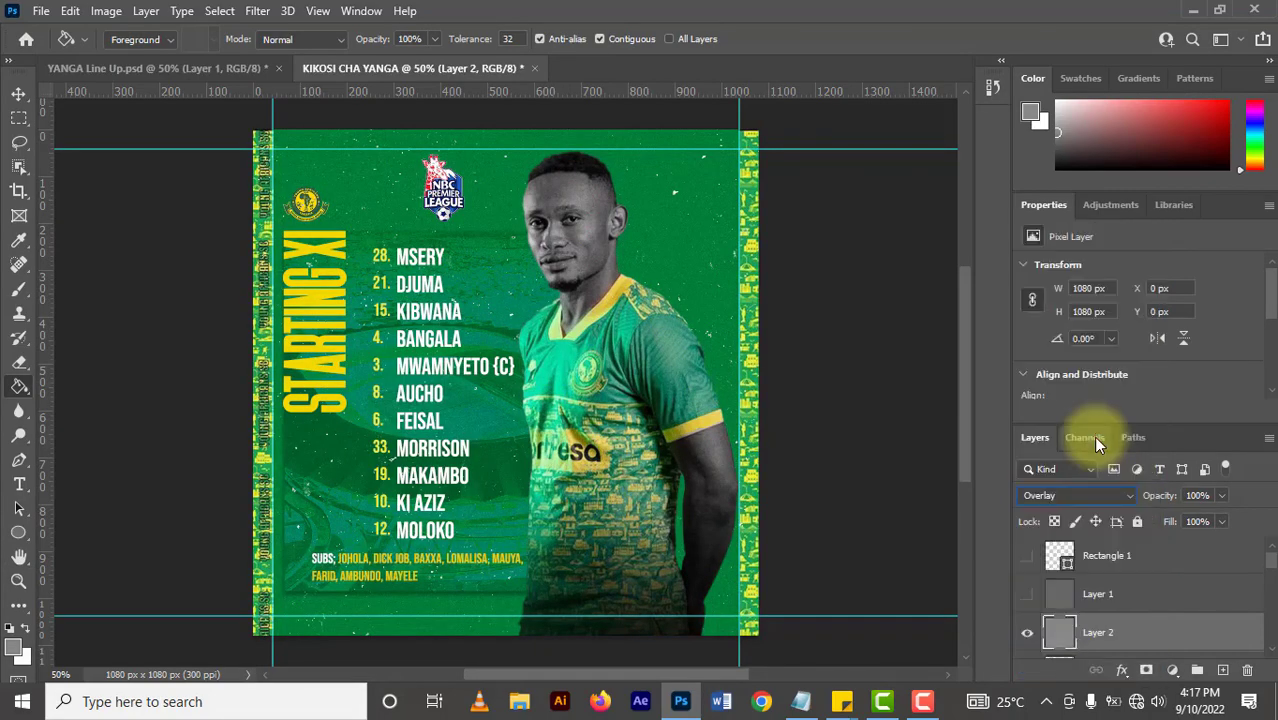
pyautogui.hotkey('ctrl', '+')
pyautogui.hotkey('ctrl', '+')
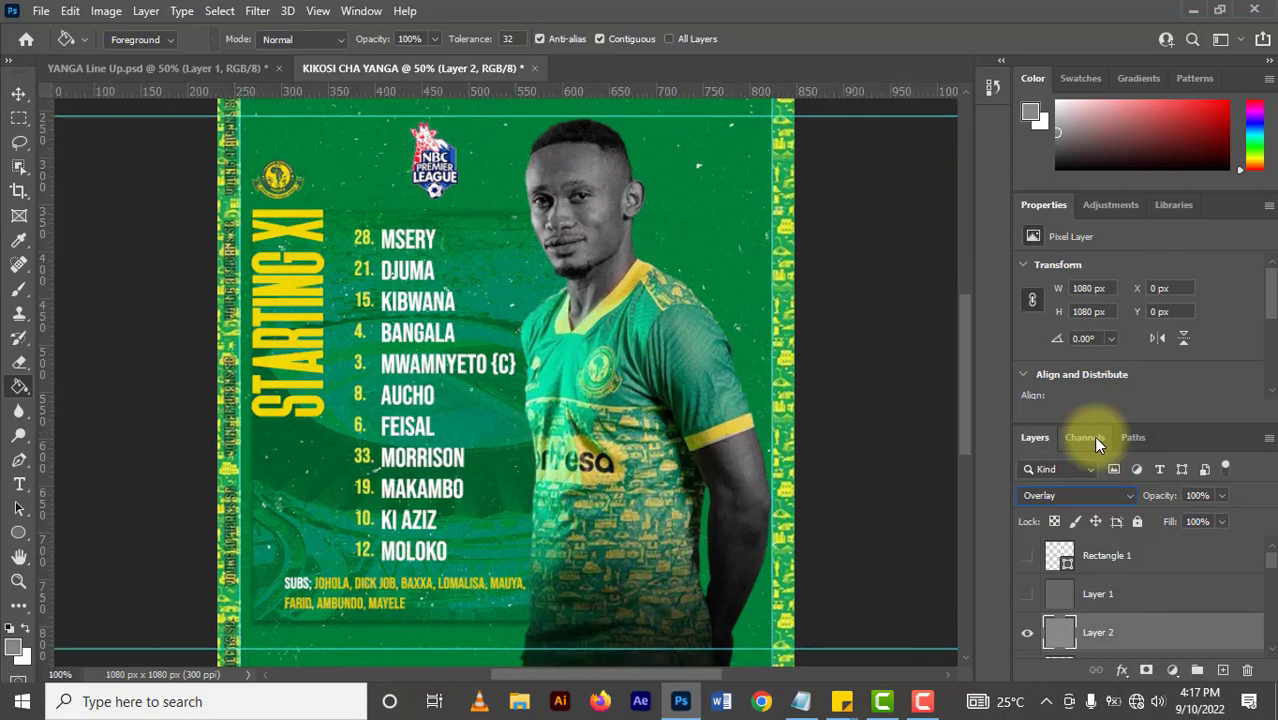
pyautogui.hotkey('ctrl', '+')
pyautogui.hotkey('ctrl', '+')
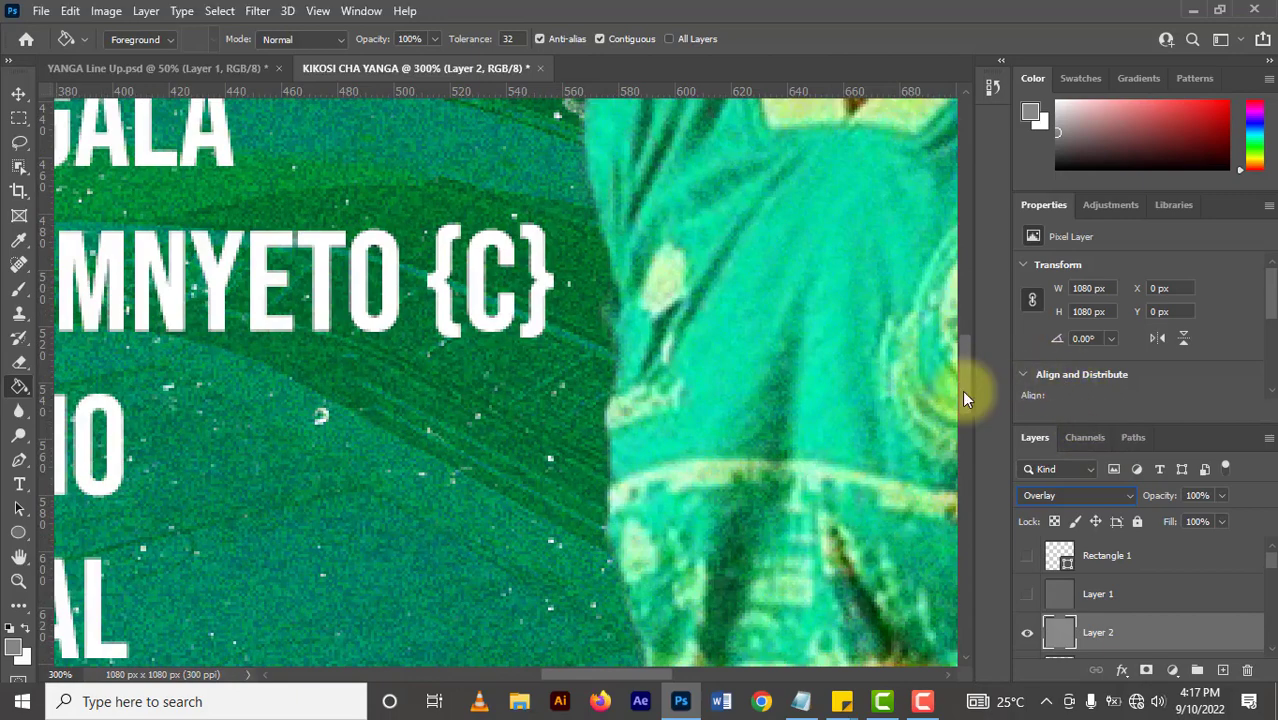
pyautogui.hotkey('ctrl', '-')
pyautogui.hotkey('ctrl', '-')
pyautogui.hotkey('ctrl', '-')
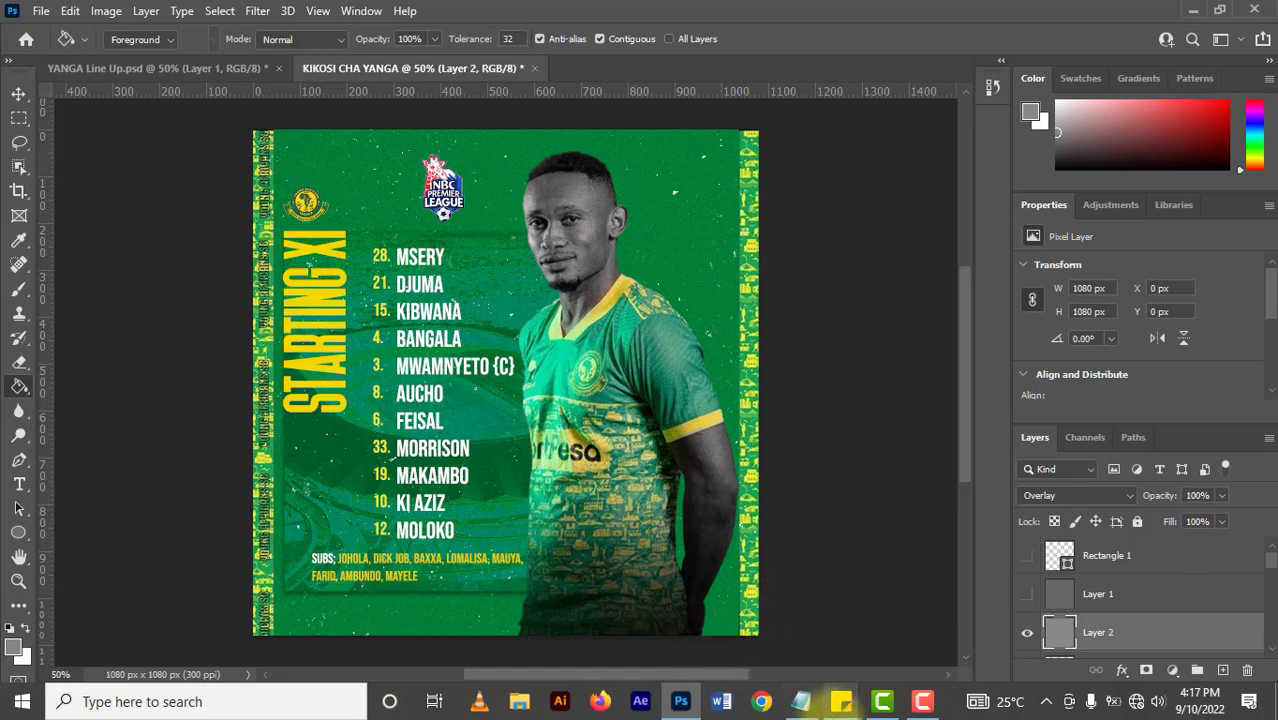
pyautogui.moveTo(801, 701)
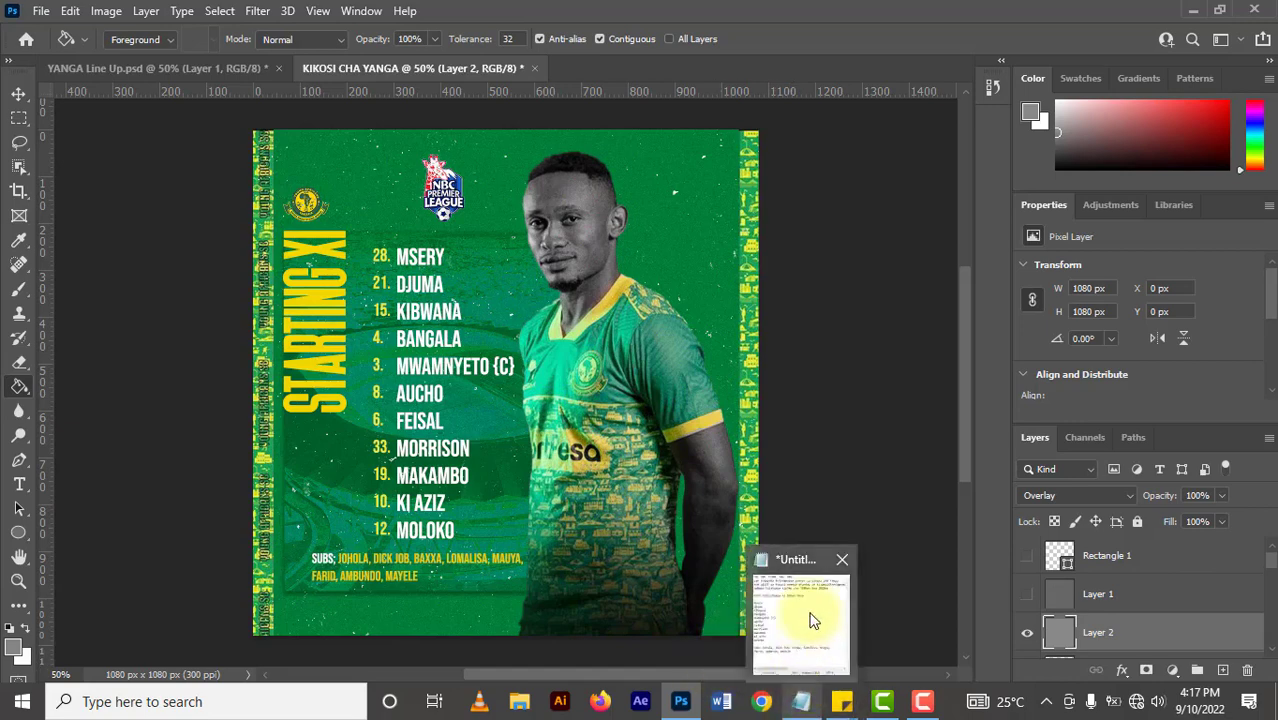
# - Below the subs list, type 'Asante kwa kutizama usiache kulike kucomment kushare na wengine ili wapate ujuzi'
pyautogui.click(813, 614)
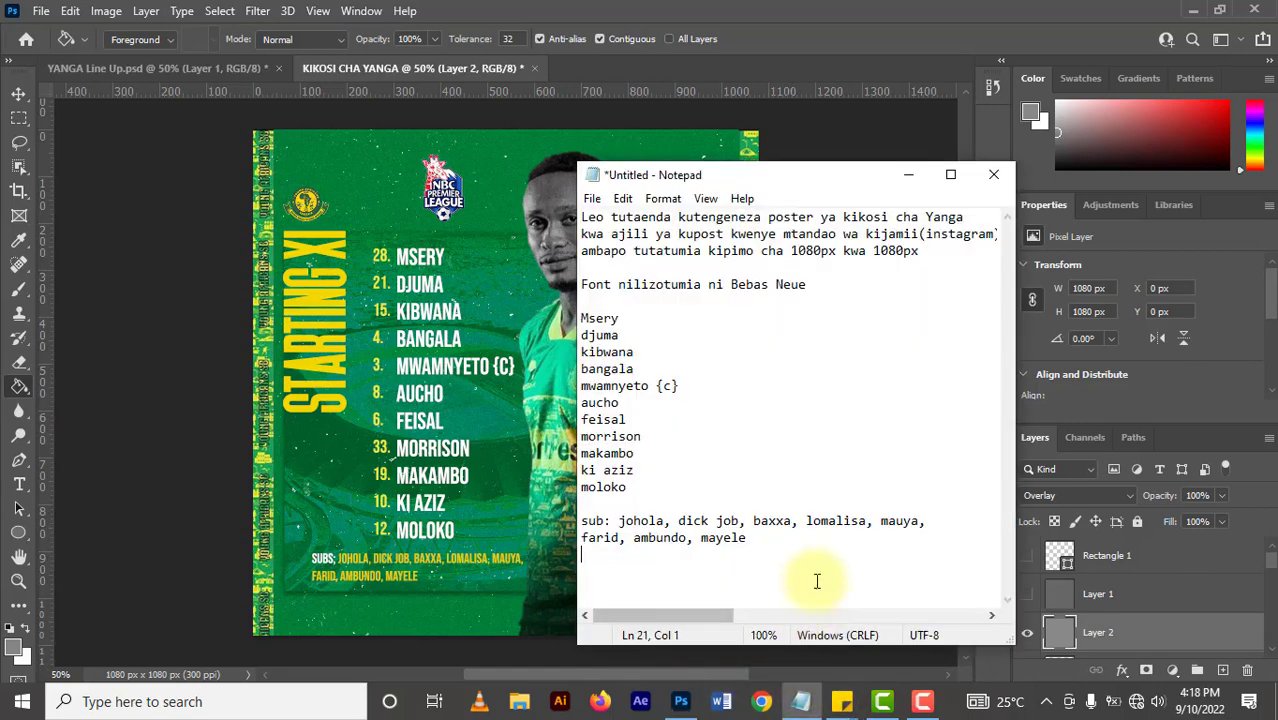
pyautogui.click(678, 571)
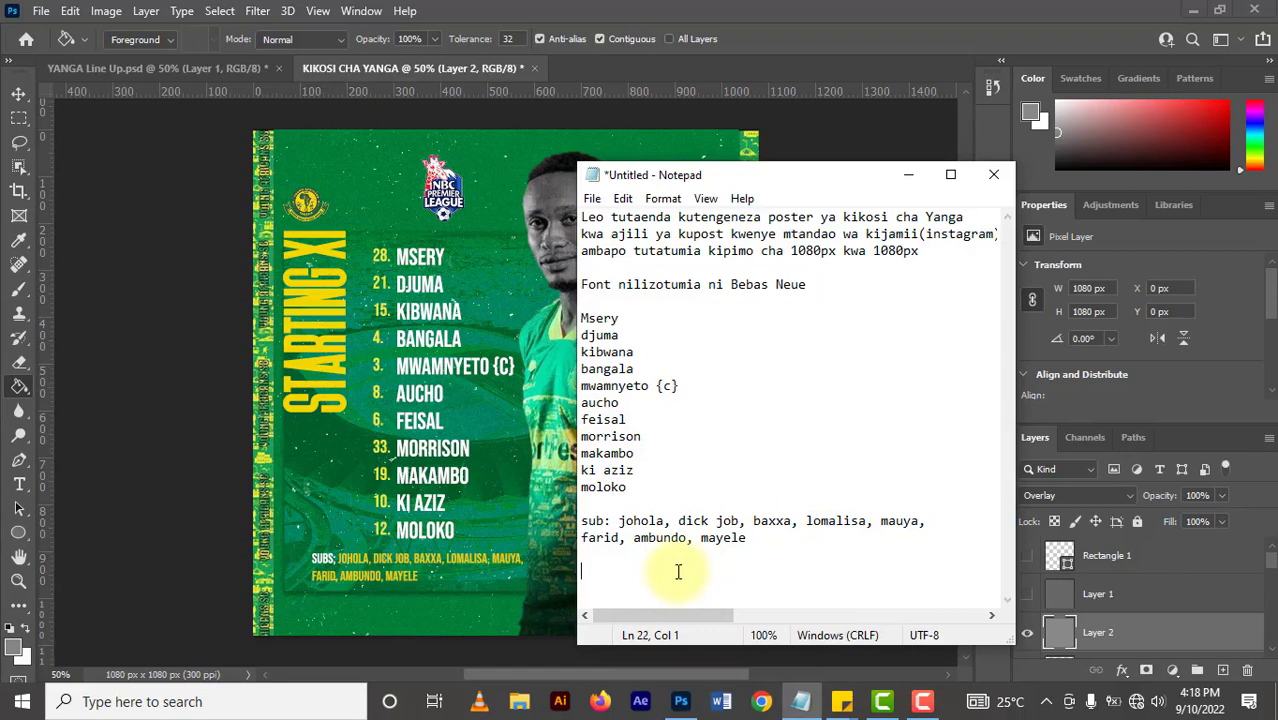
pyautogui.write('Asante ')
pyautogui.write('kwa kutizama ')
pyautogui.write('usiache ')
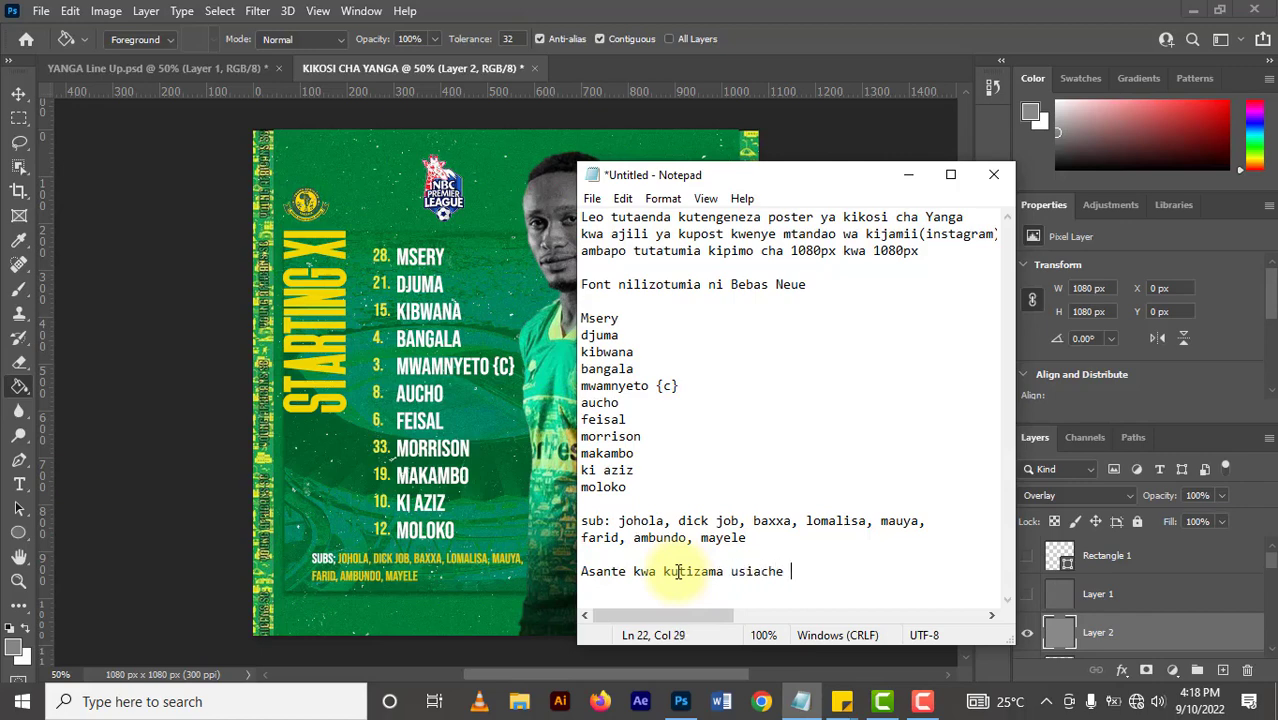
pyautogui.write('kulike ku')
pyautogui.write('coc')
pyautogui.press('BackSpace')
pyautogui.write('me')
pyautogui.press('BackSpace')
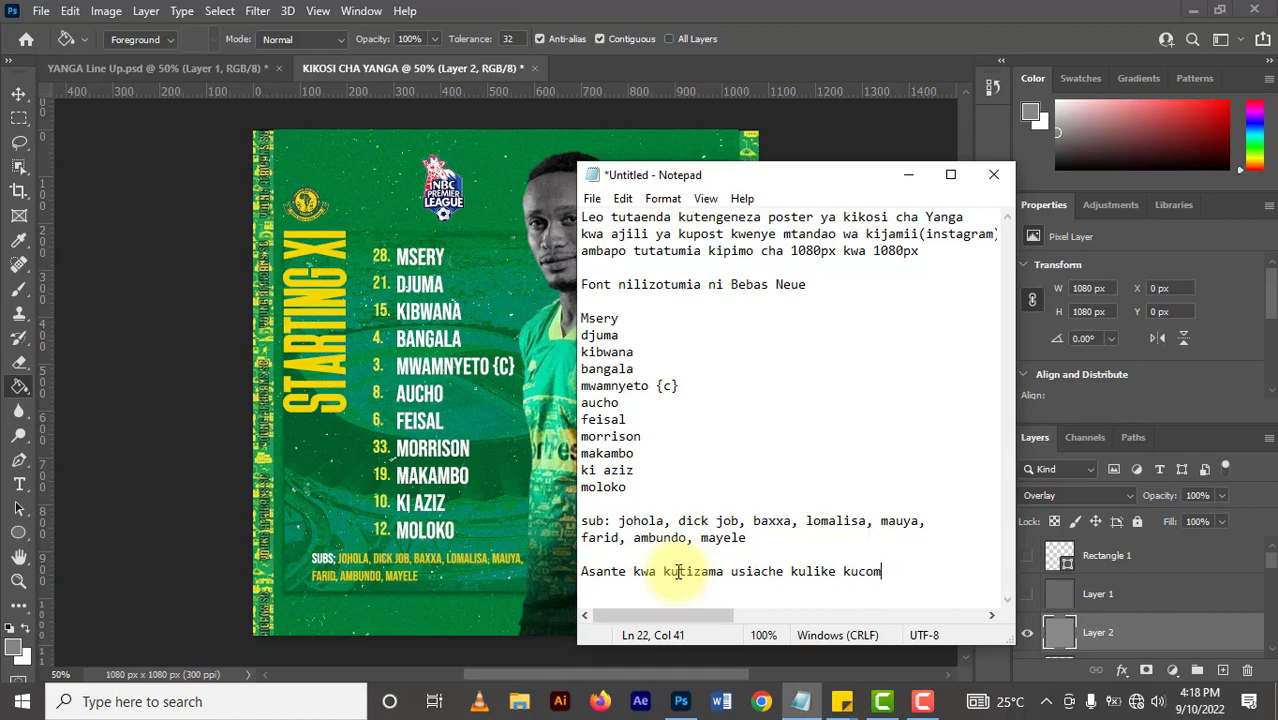
pyautogui.write('ment ')
pyautogui.write('kush')
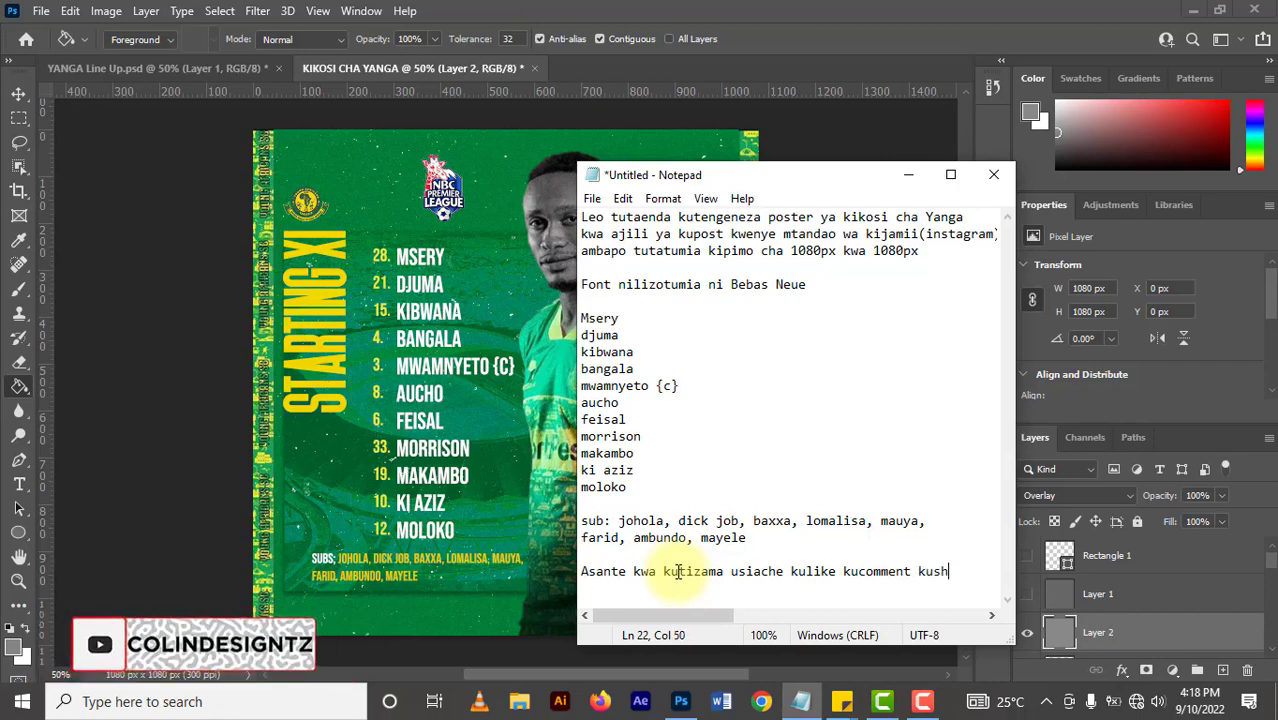
pyautogui.write('are na w')
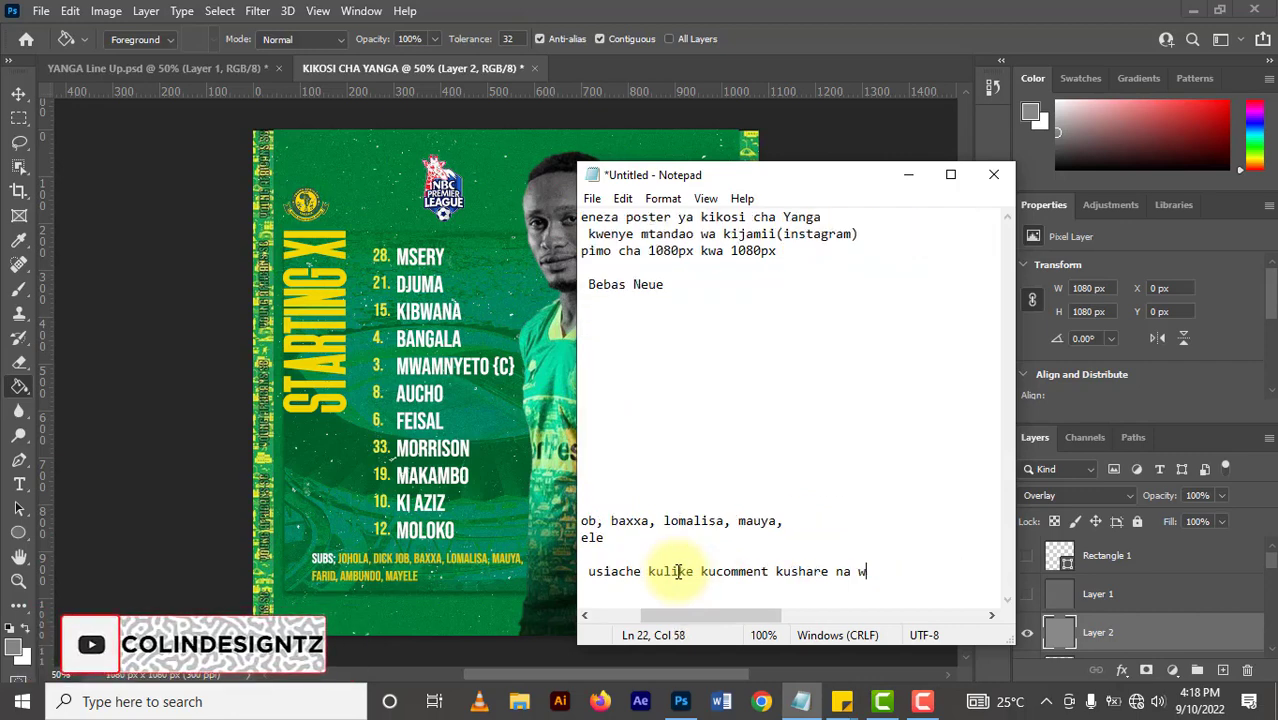
pyautogui.write('engo')
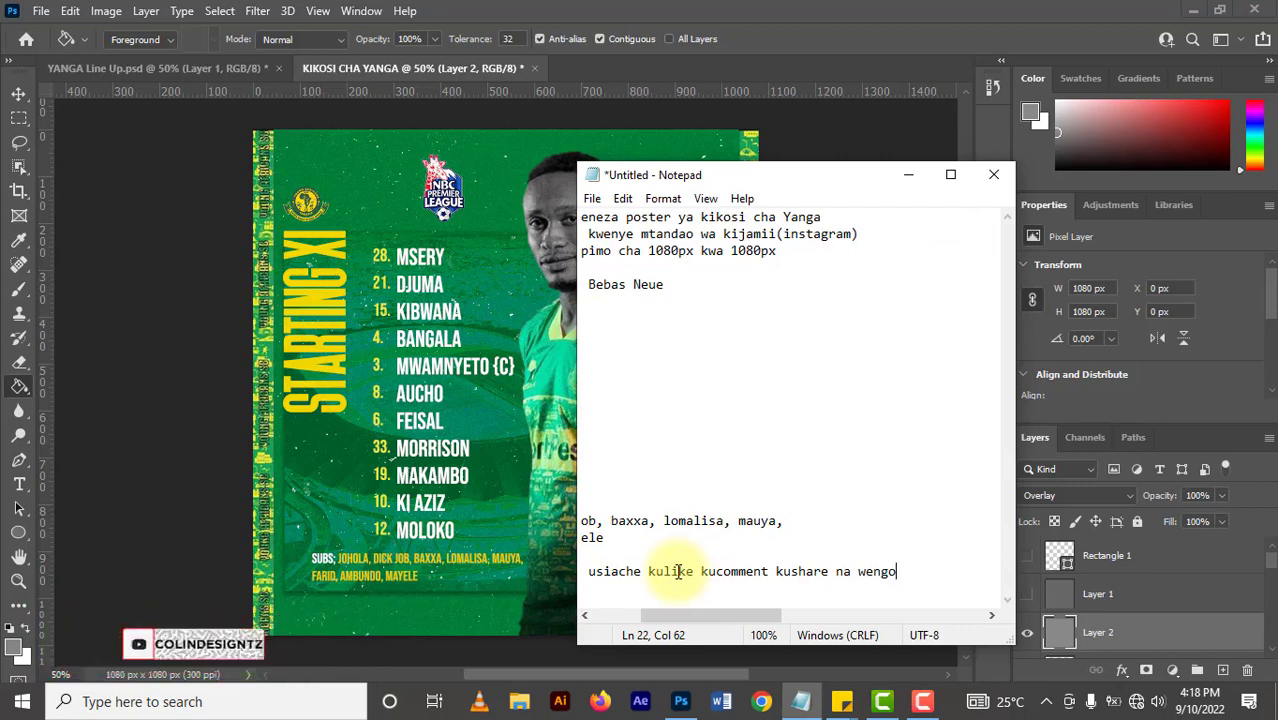
pyautogui.press('BackSpace')
pyautogui.write('ine ili ')
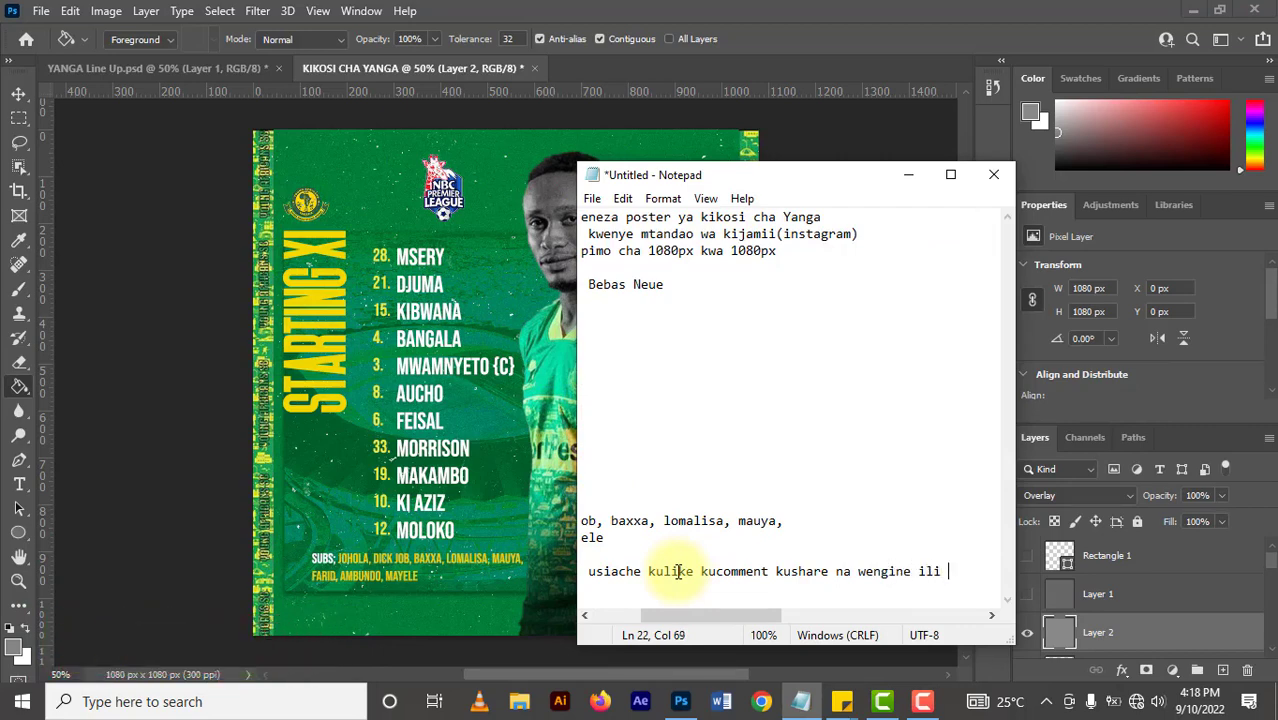
pyautogui.write('wapate ujuz')
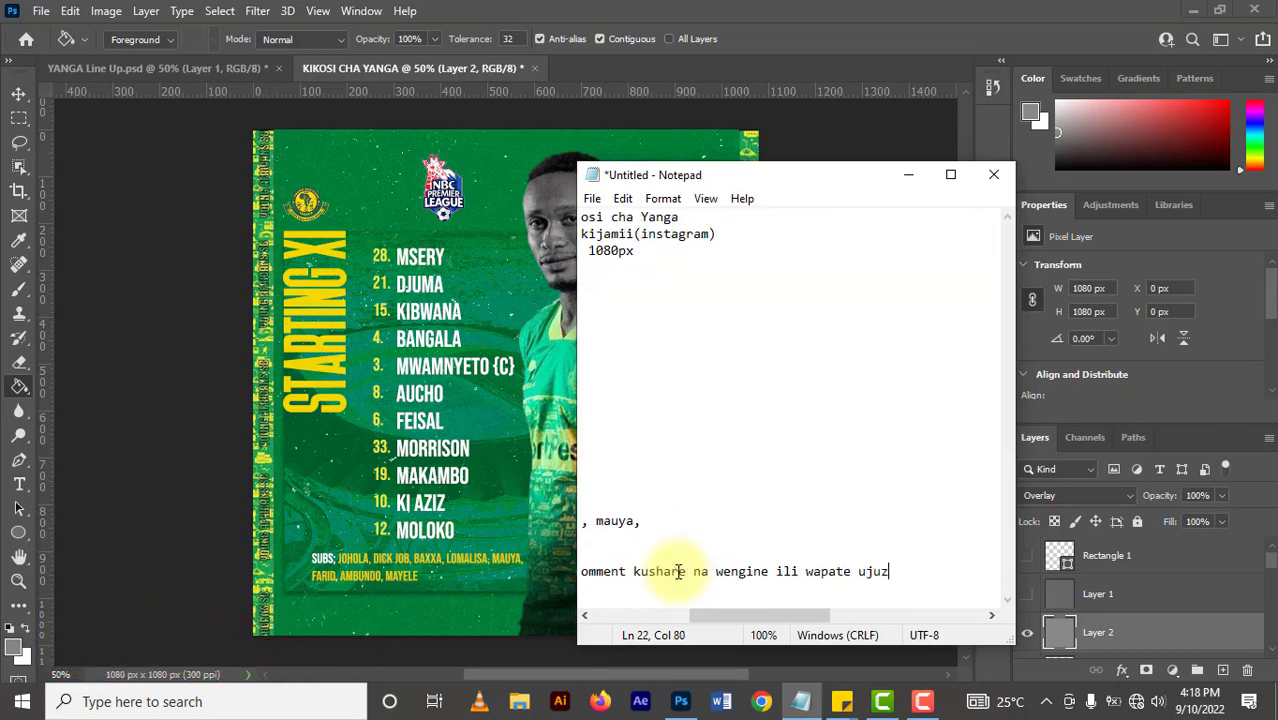
pyautogui.write('i')
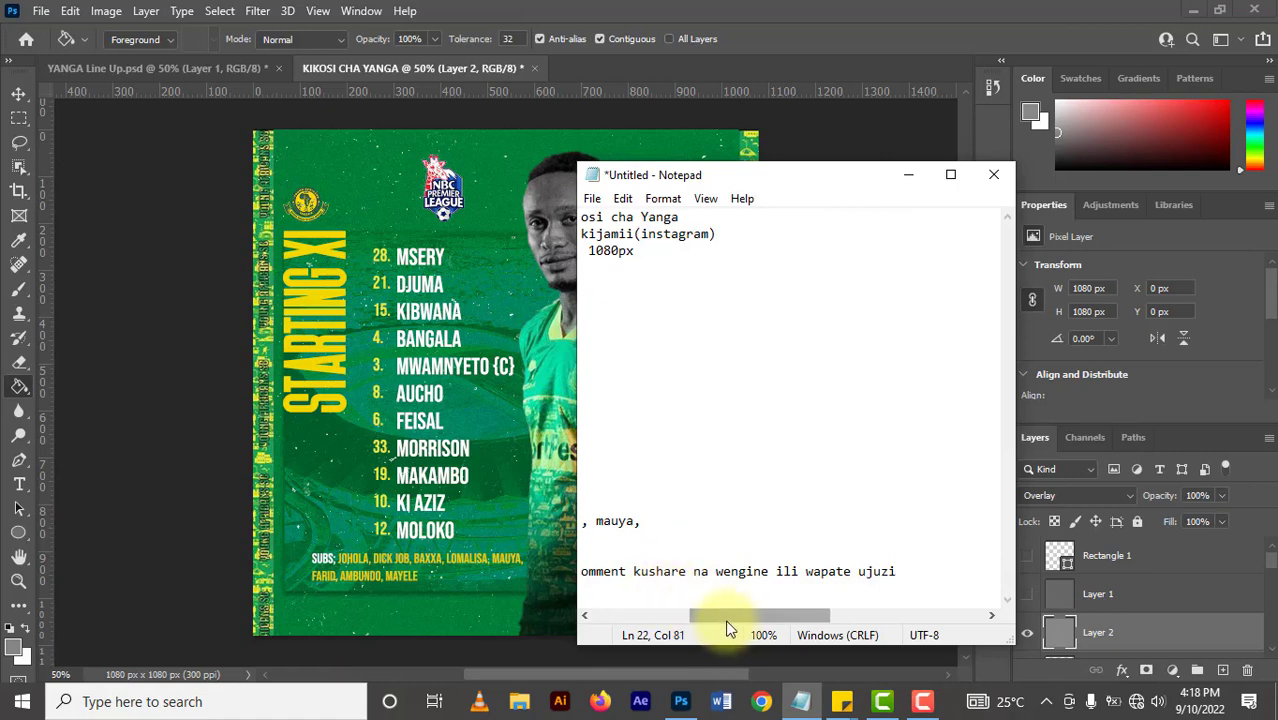
pyautogui.moveTo(727, 618); pyautogui.dragTo(720, 612)
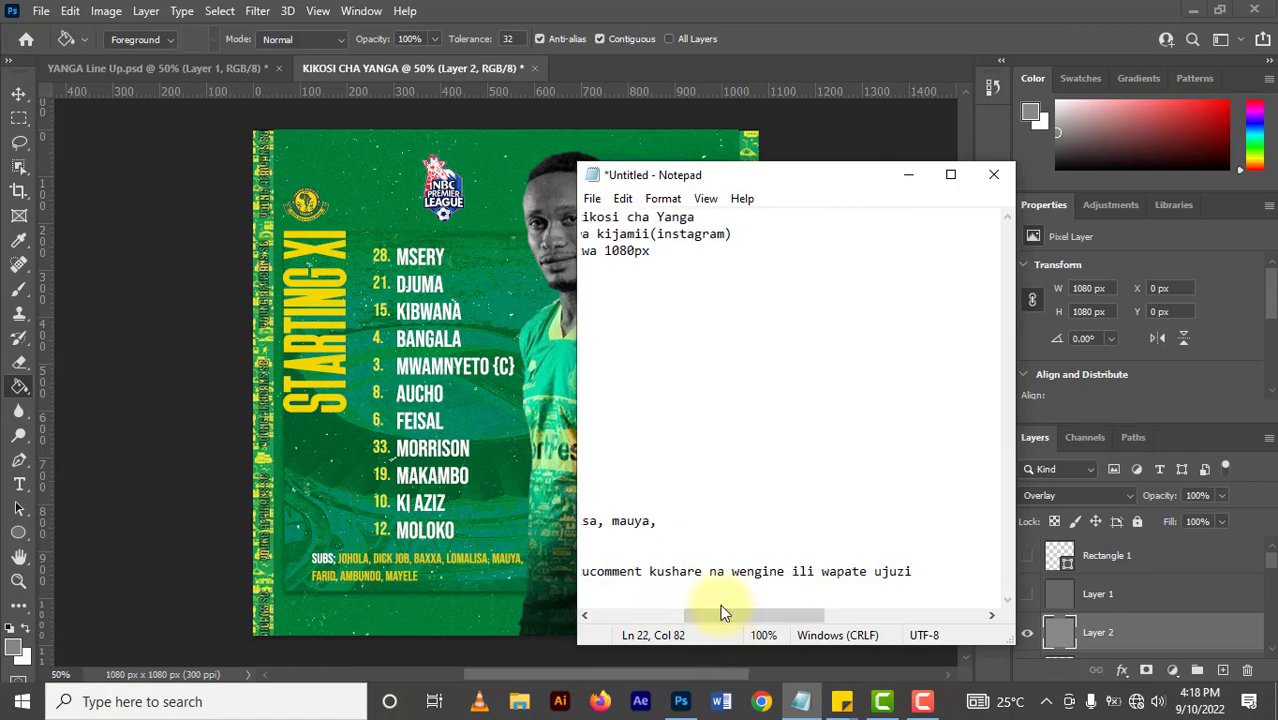